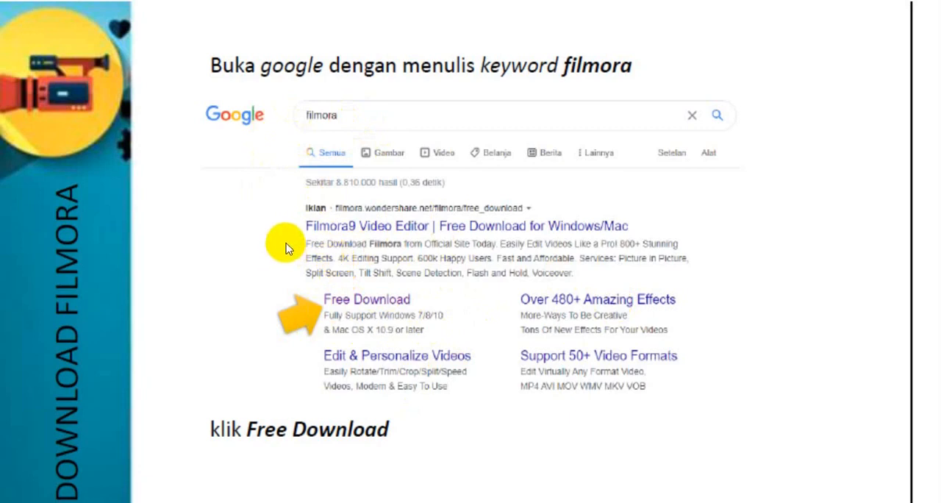
click(377, 312)
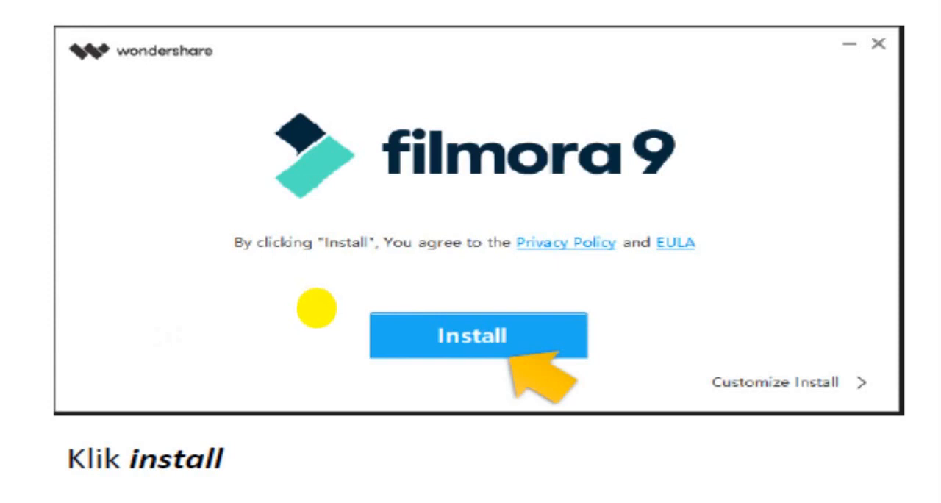
click(316, 307)
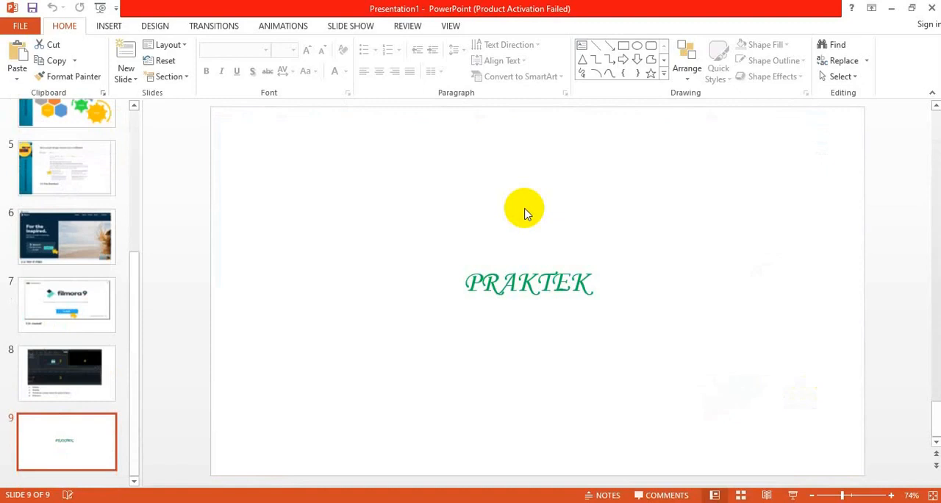
- Switch to Filmora9 and import the oon myung instrumental, the 29 Reaksi Kimia video, movie and movie_2 from the Diseminasi folder
click(891, 8)
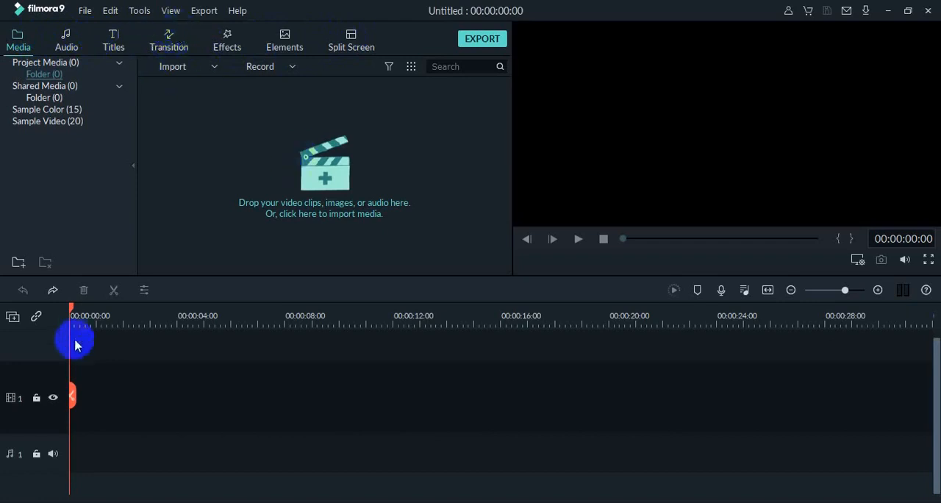
click(190, 71)
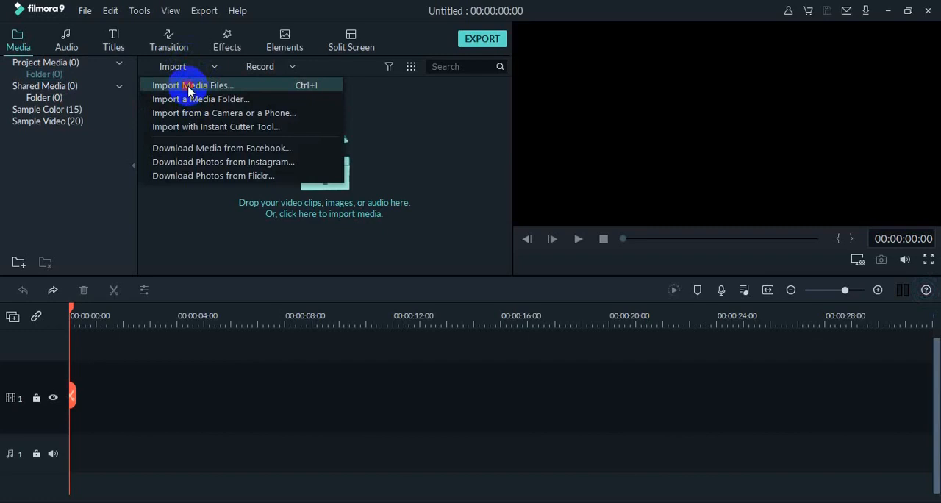
click(189, 89)
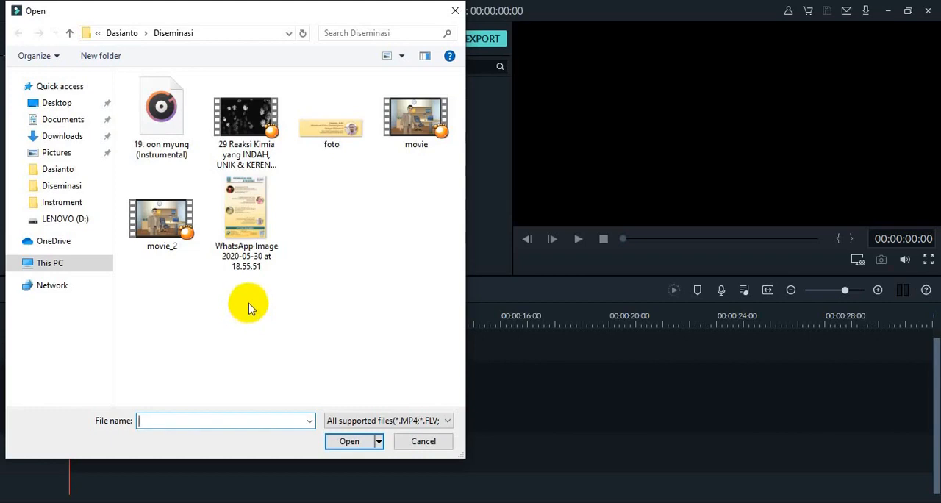
click(165, 125)
ctrl+click(234, 110)
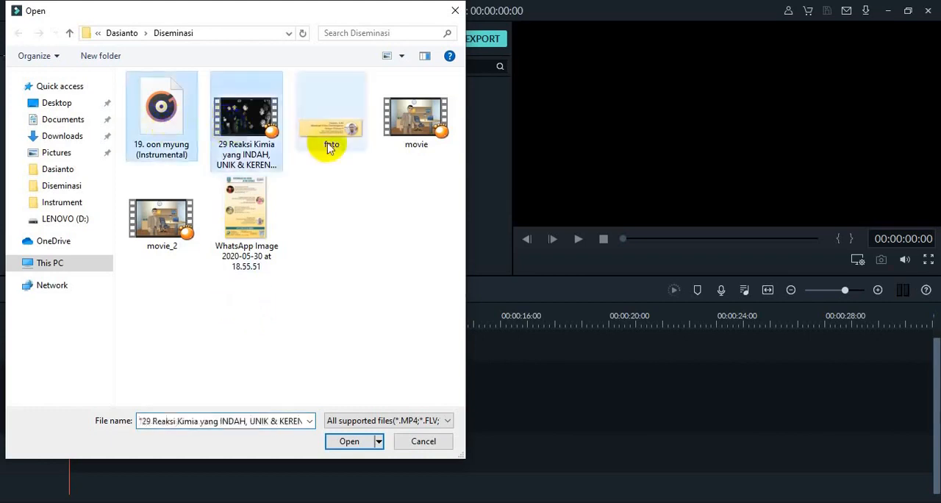
ctrl+click(419, 132)
ctrl+click(151, 213)
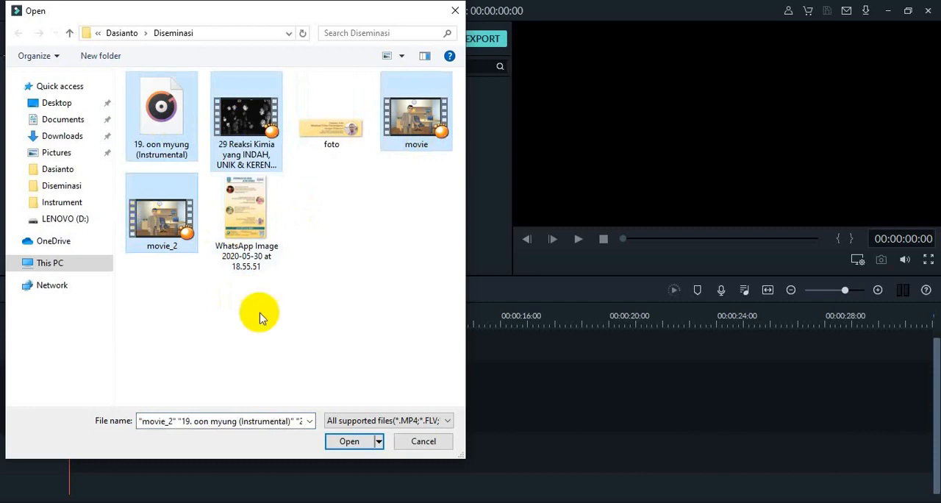
click(346, 439)
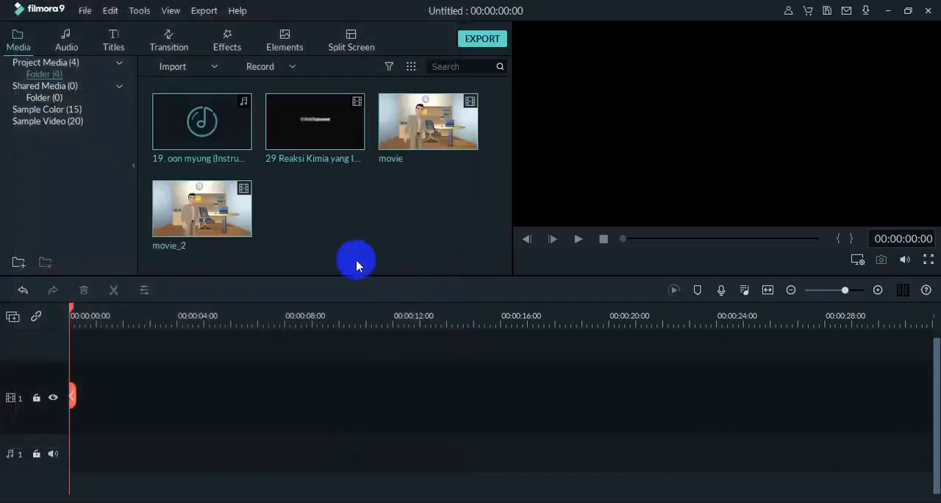
click(326, 206)
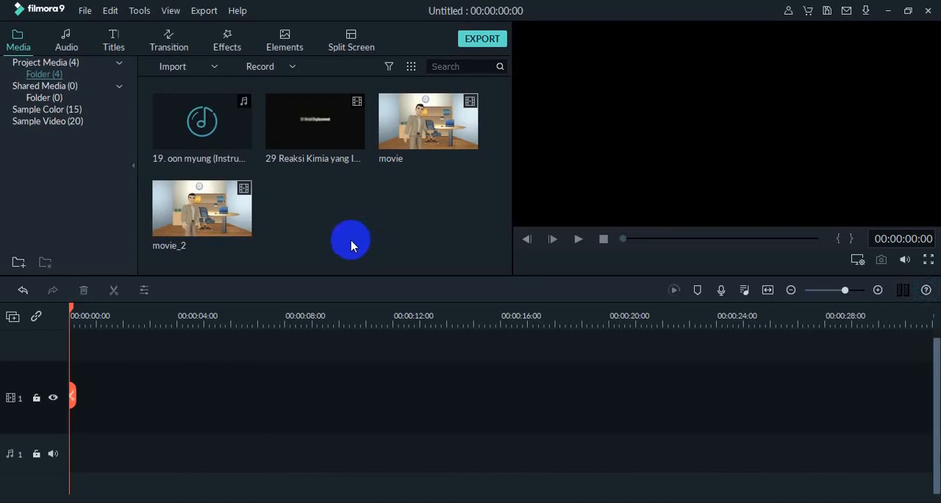
- Preview the Opener 11 title from the Openers collection and place it at the start of video track 1
click(121, 46)
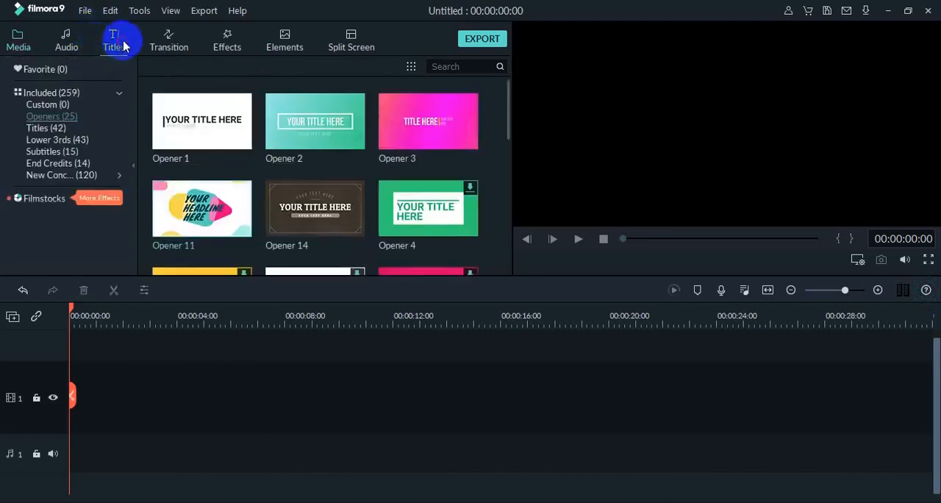
click(59, 117)
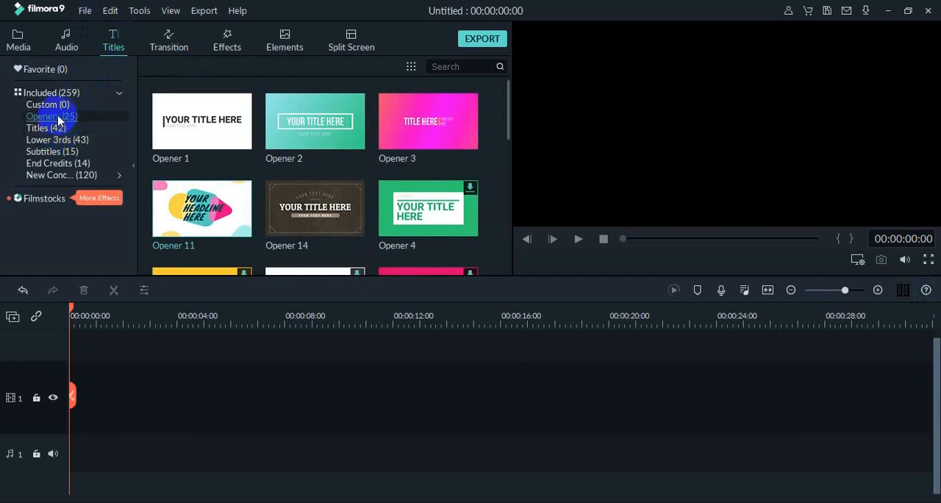
click(60, 129)
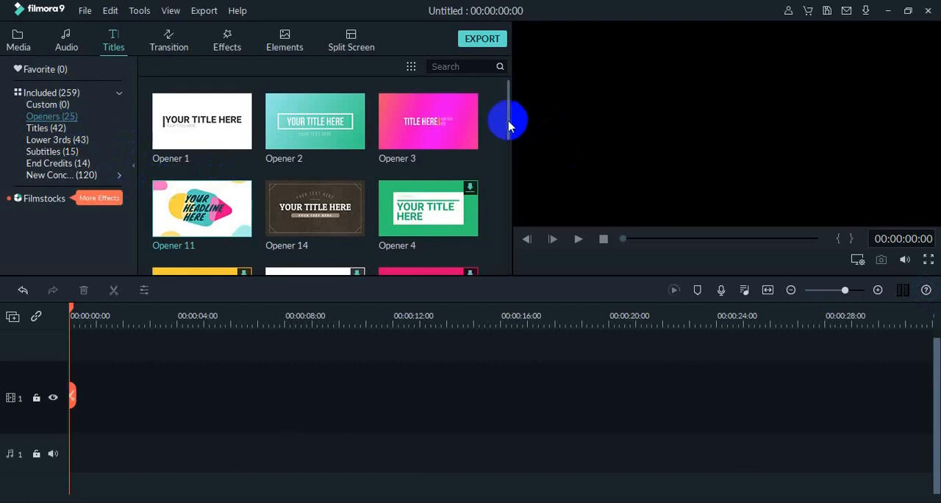
mouse_move(506, 120)
mouse_down()
mouse_move(495, 199)
mouse_move(493, 129)
mouse_move(508, 140)
mouse_move(513, 123)
mouse_up()
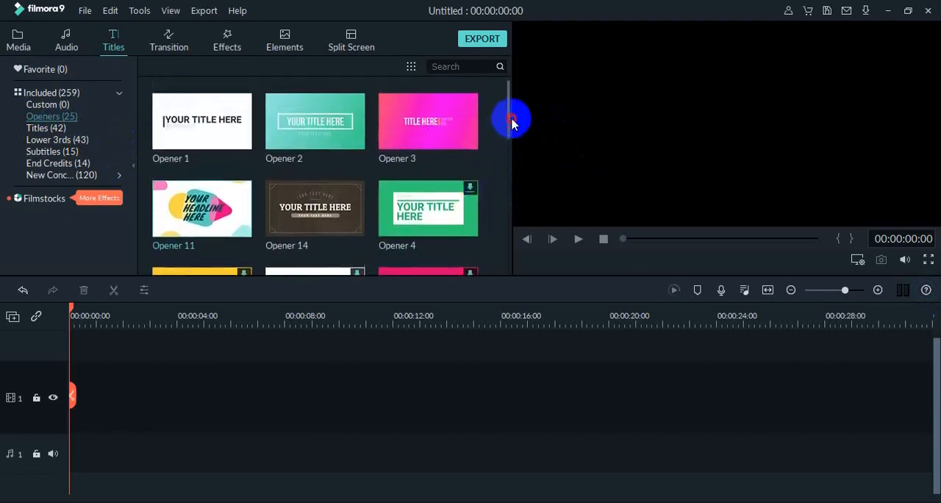
click(223, 211)
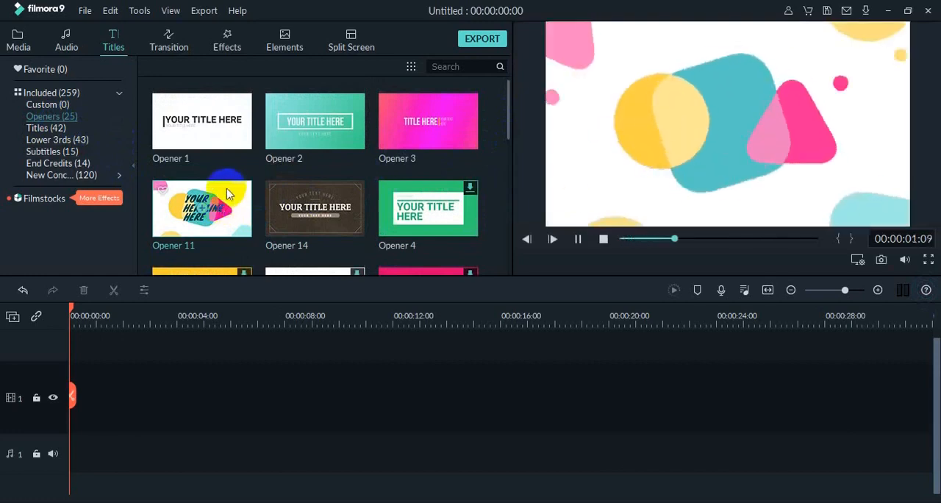
drag(222, 202, 78, 393)
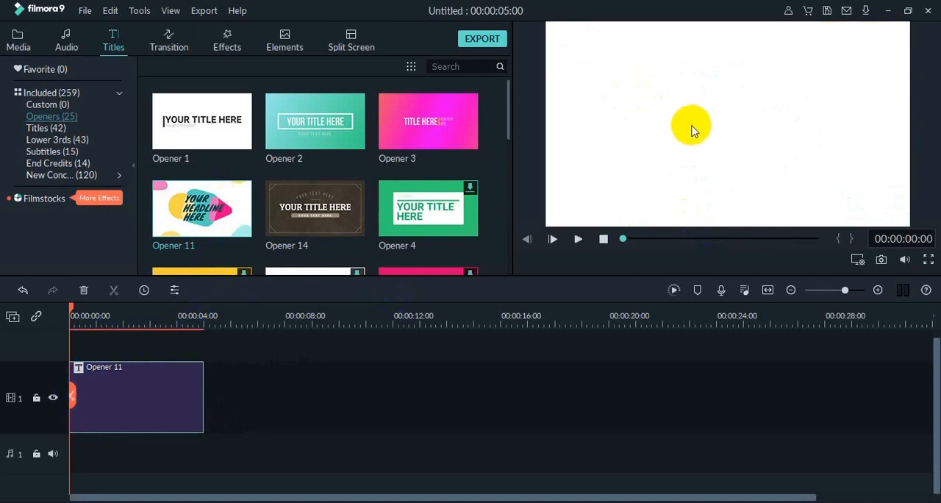
- Open the Opener 11 clip for text editing and select its first line, YOUR
double_click(130, 369)
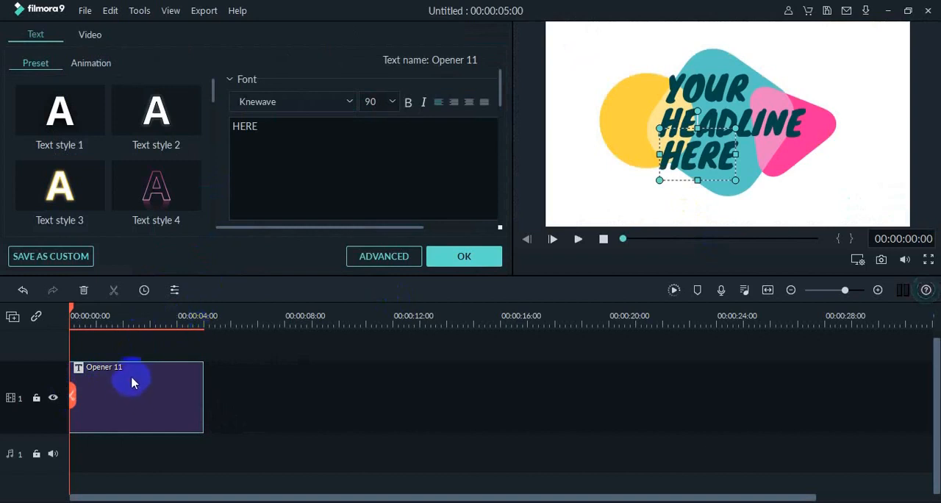
click(711, 122)
click(708, 86)
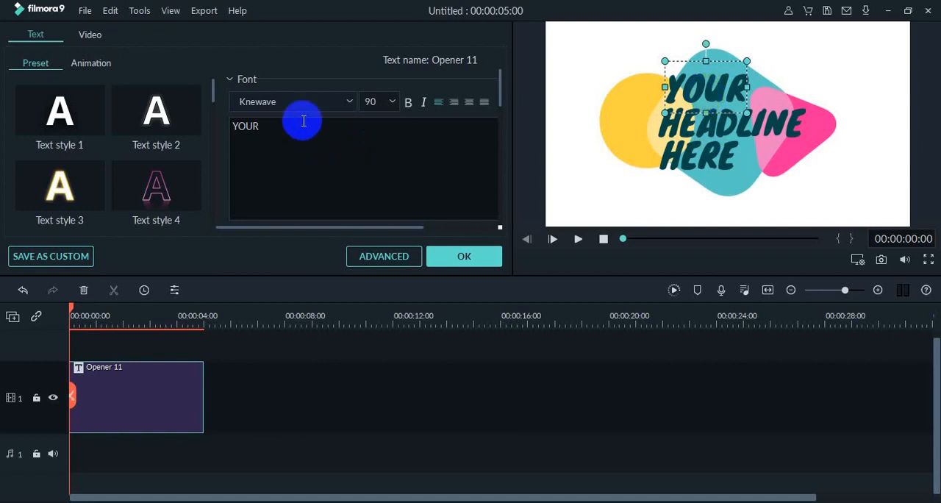
click(350, 103)
click(349, 104)
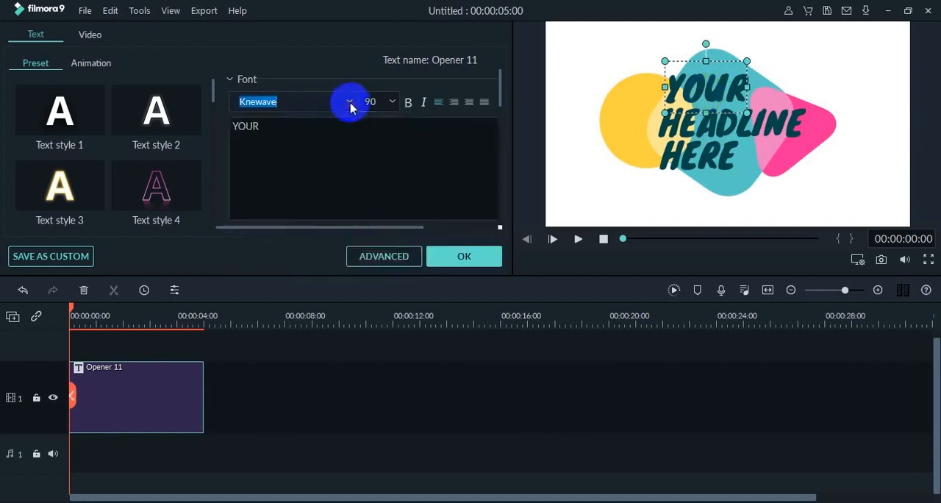
click(392, 103)
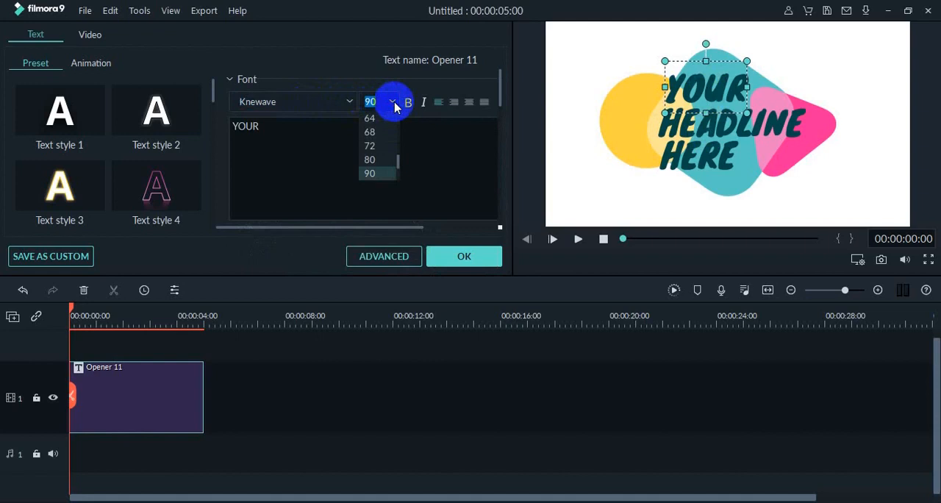
- Replace the opener's first line, YOUR, with "Reaksi Kimia"
click(290, 129)
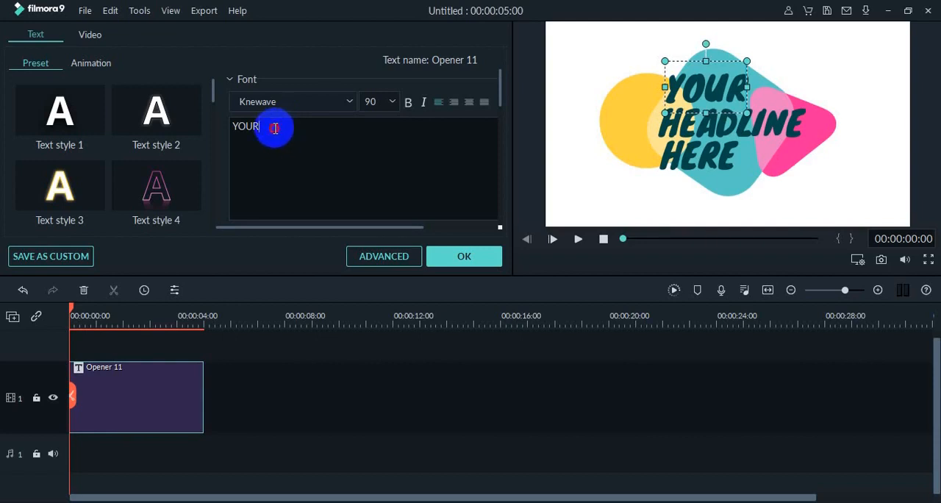
drag(274, 128, 216, 133)
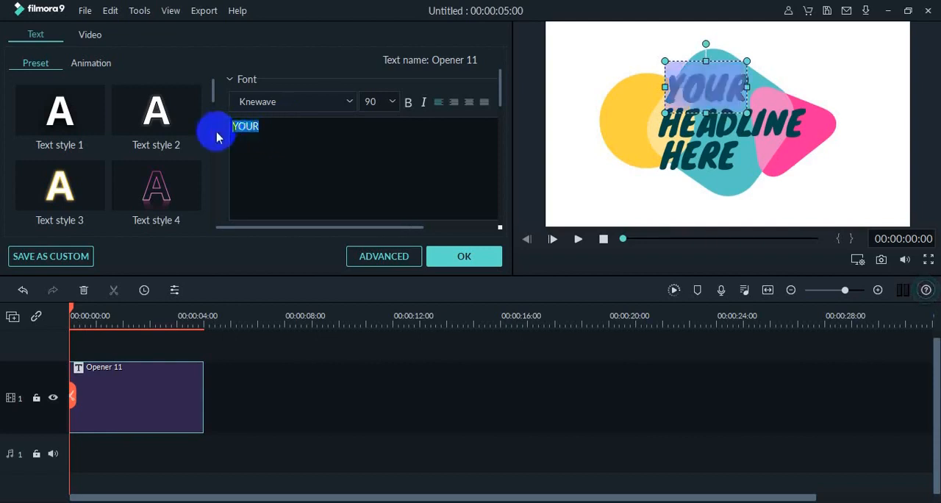
text(re)
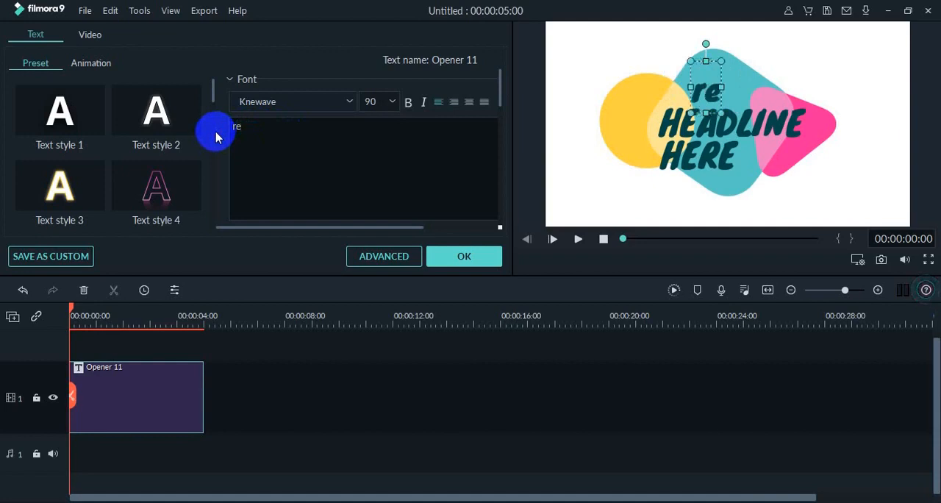
key(BackSpace)
key(BackSpace)
text(Reak)
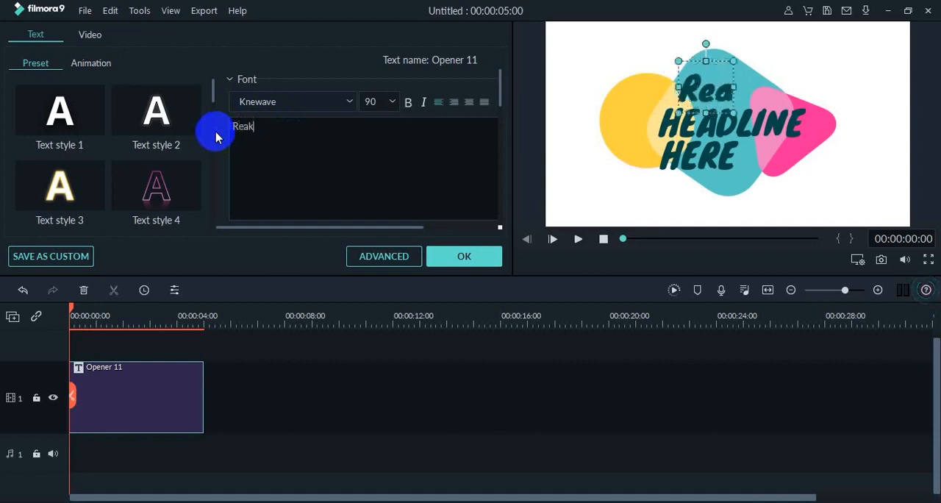
text(si Kimia)
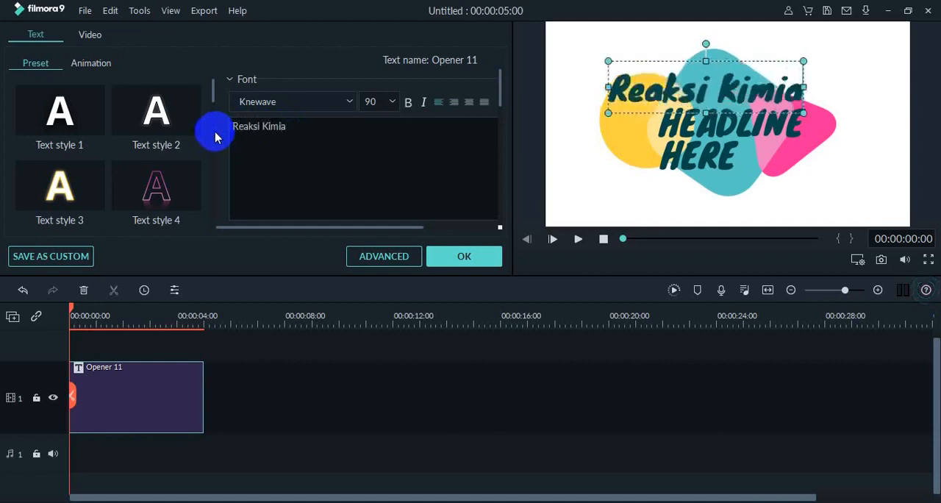
- Replace the opener's middle line, HEADLINE, with "Spektakuler"
click(665, 126)
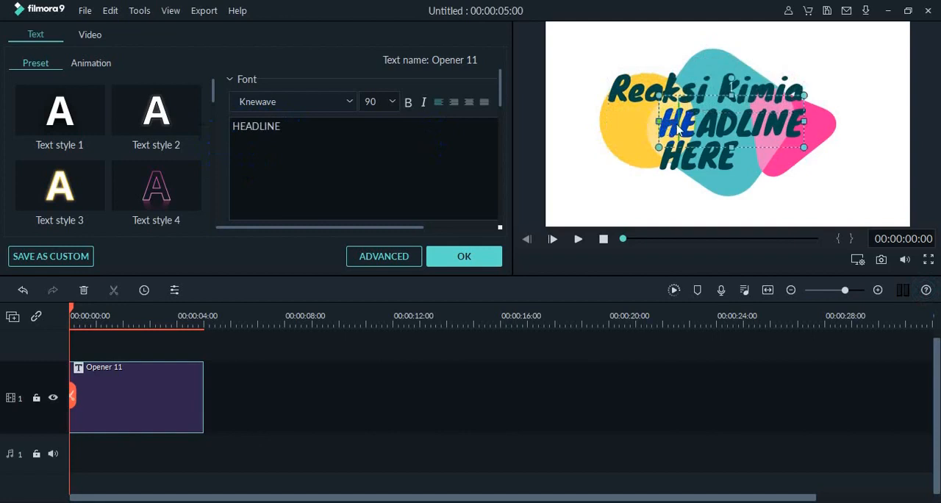
drag(280, 126, 231, 131)
text(S)
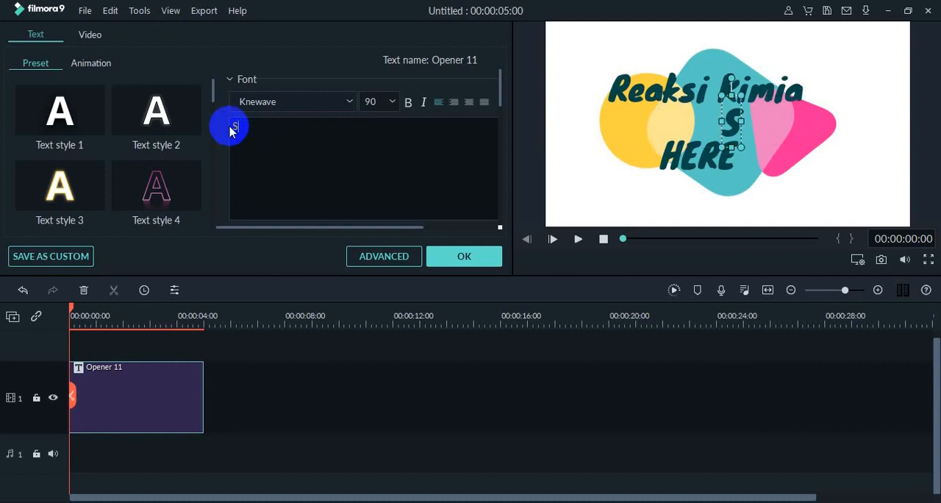
text(pektakule)
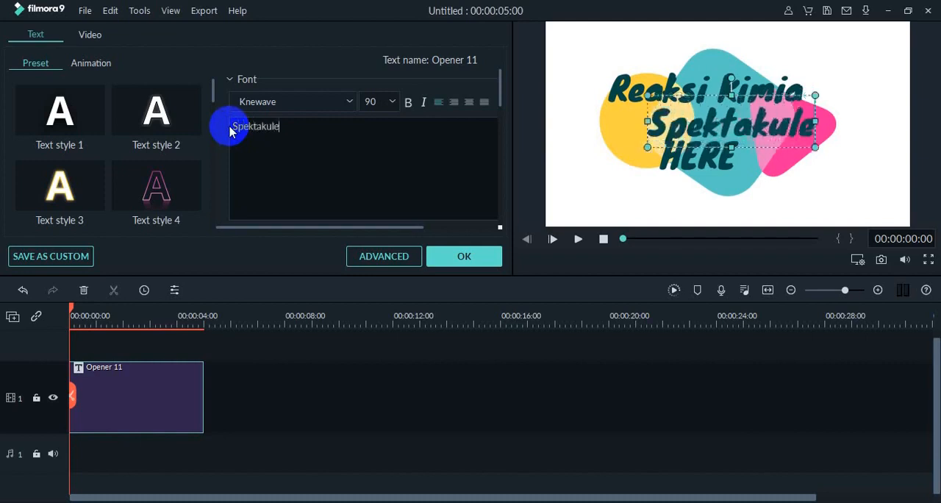
text(r)
- Replace the opener's last line, HERE, with "dan Unik"
click(695, 161)
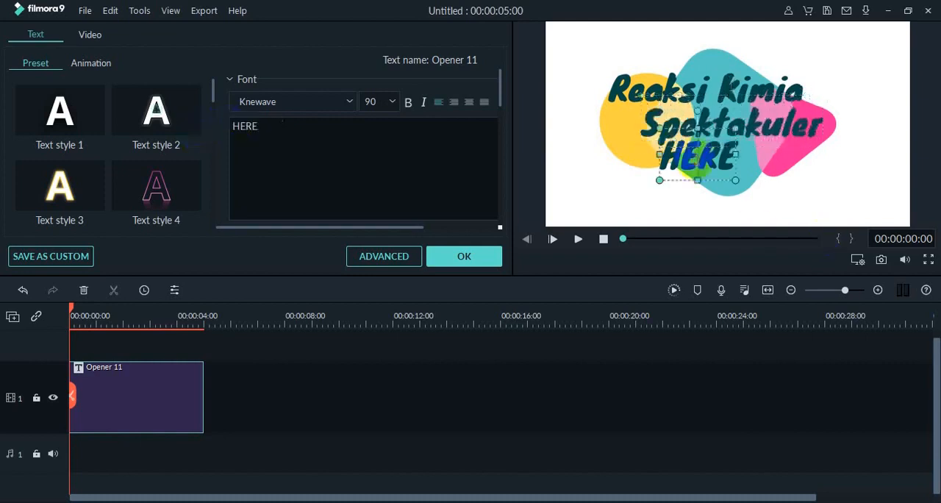
drag(298, 131, 210, 126)
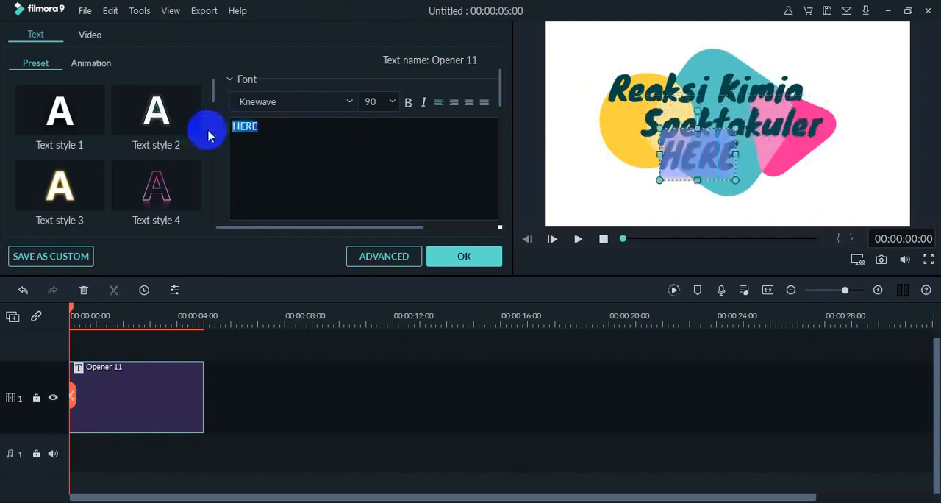
text(dan)
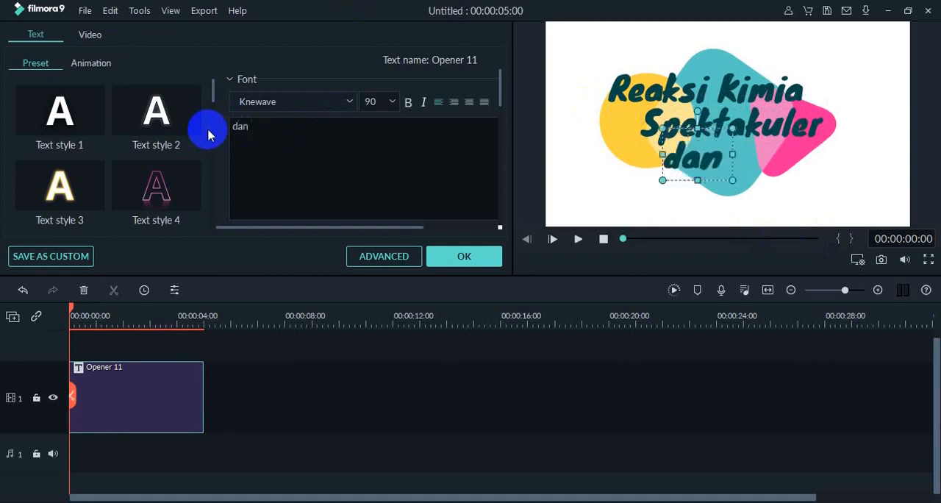
text( UNI)
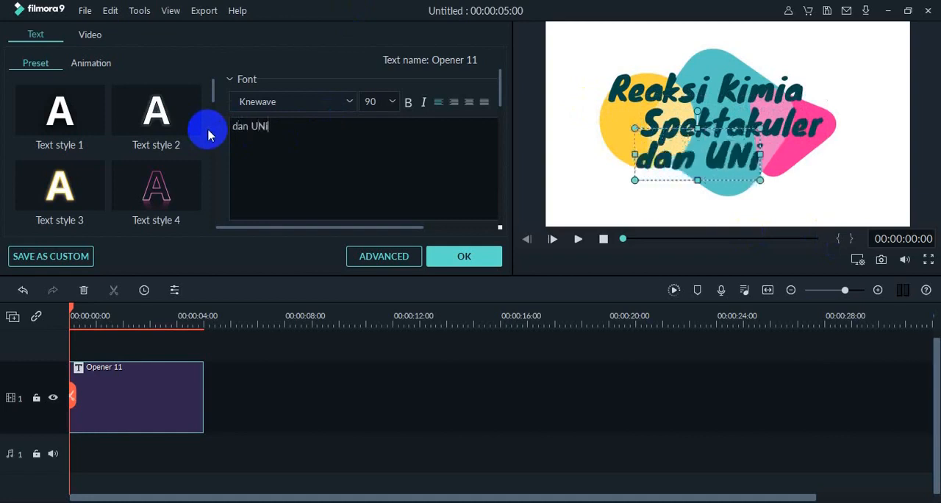
key(BackSpace)
key(BackSpace)
text(nik)
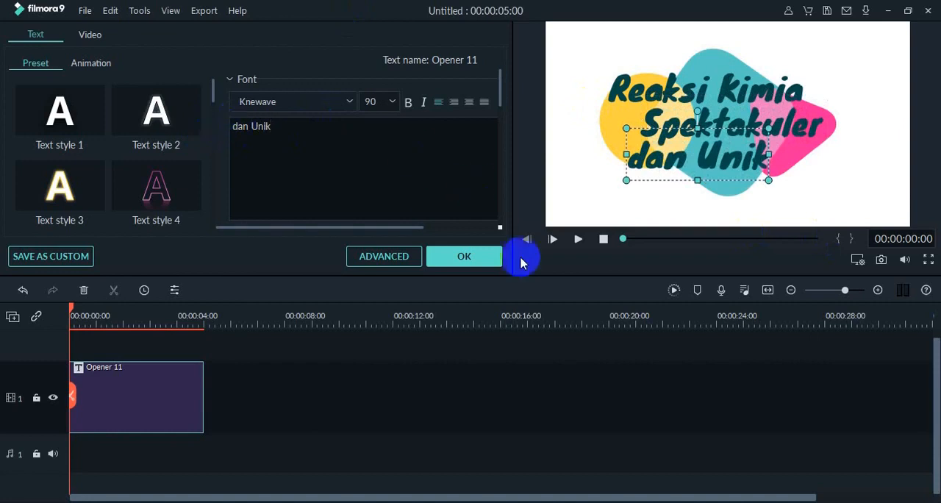
- Play back the edited opener and apply its text changes, returning to the imported project media
click(578, 239)
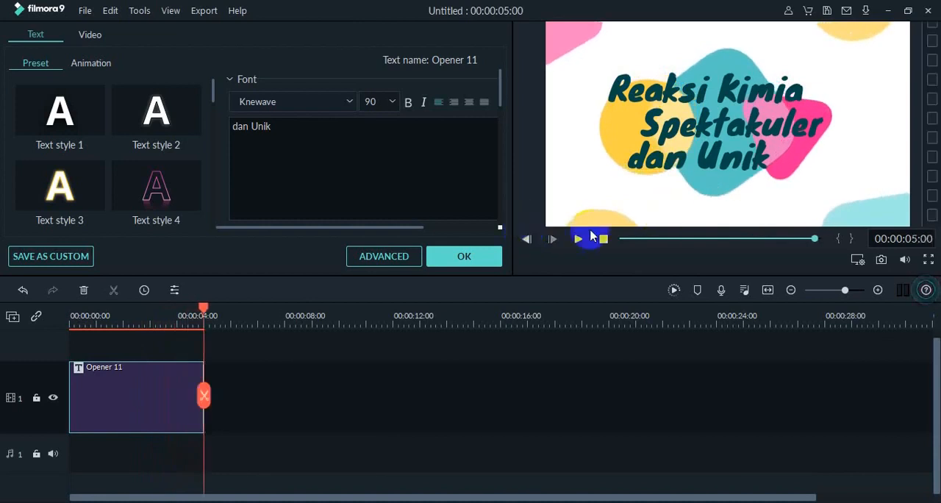
click(443, 263)
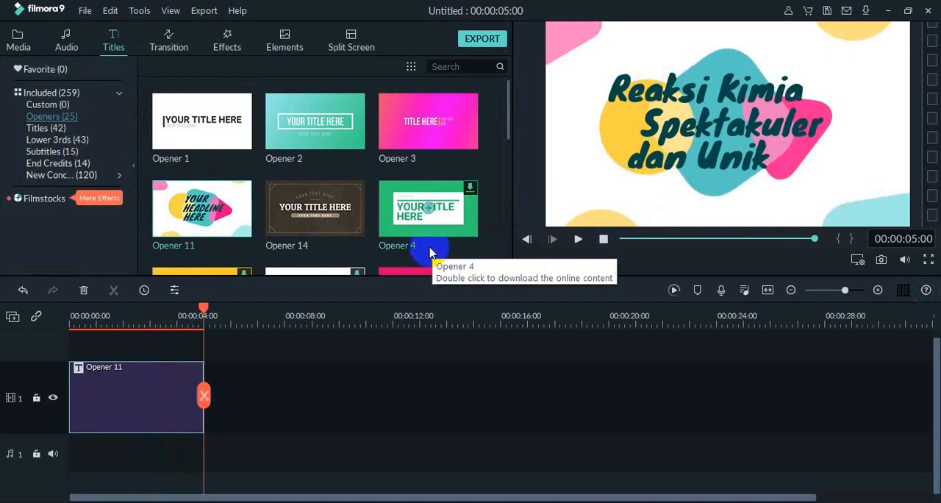
click(31, 48)
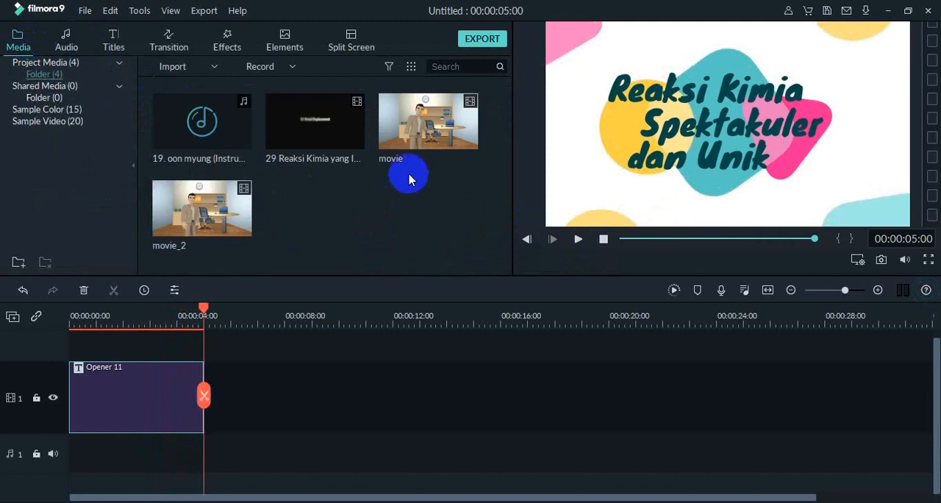
- Preview the movie clip and place it right after the opener on video track 1, matching the project settings to 640 x 360 23fps
mouse_move(424, 147)
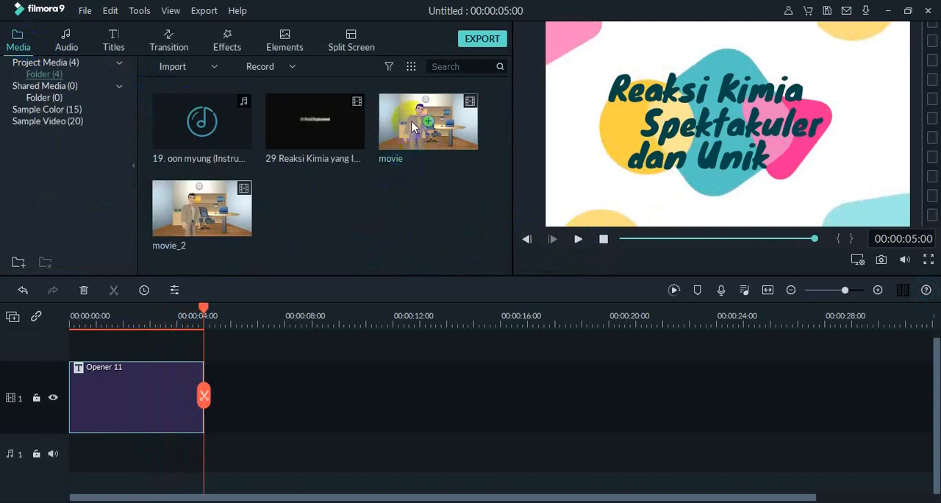
double_click(412, 121)
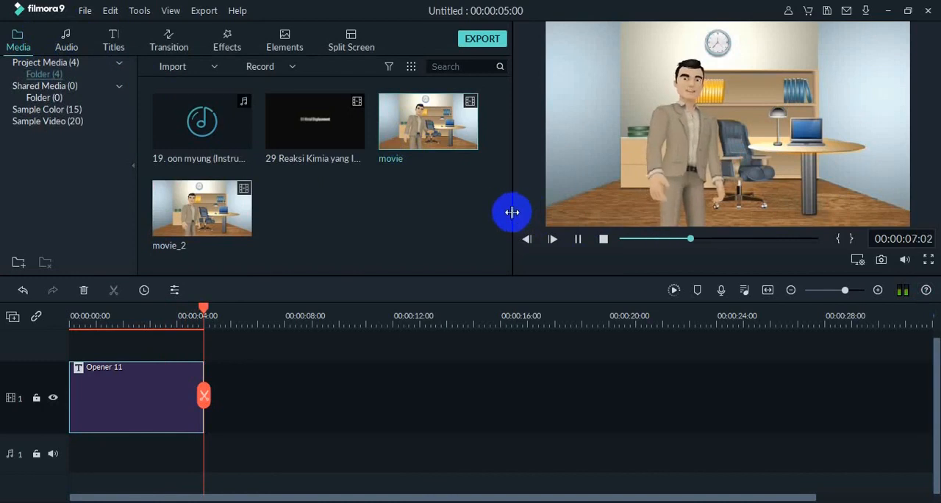
drag(452, 133, 211, 395)
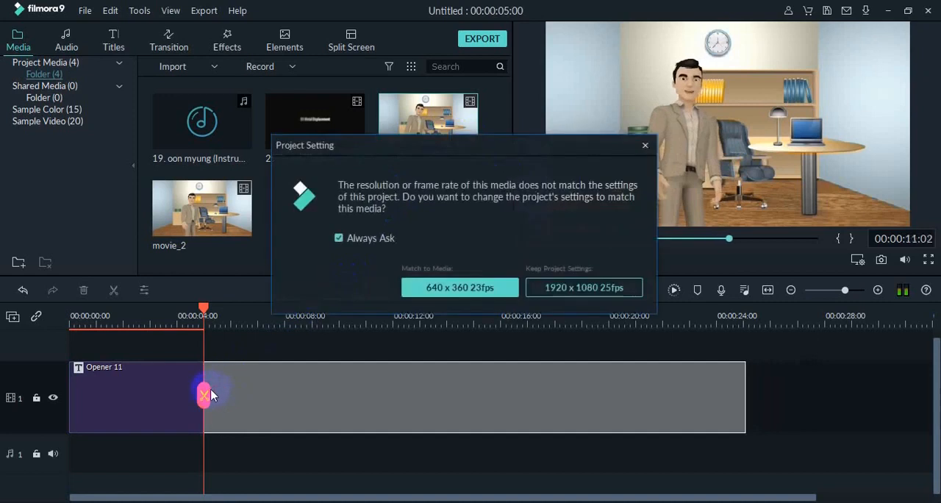
click(468, 294)
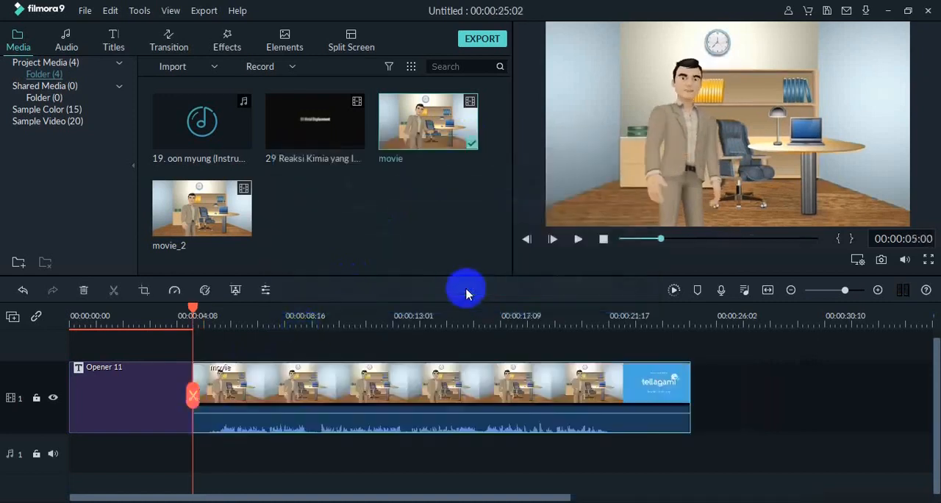
- Play through the movie clip, split it at 00:00:22:04 near the tellagami end card, and delete the trailing part
click(577, 244)
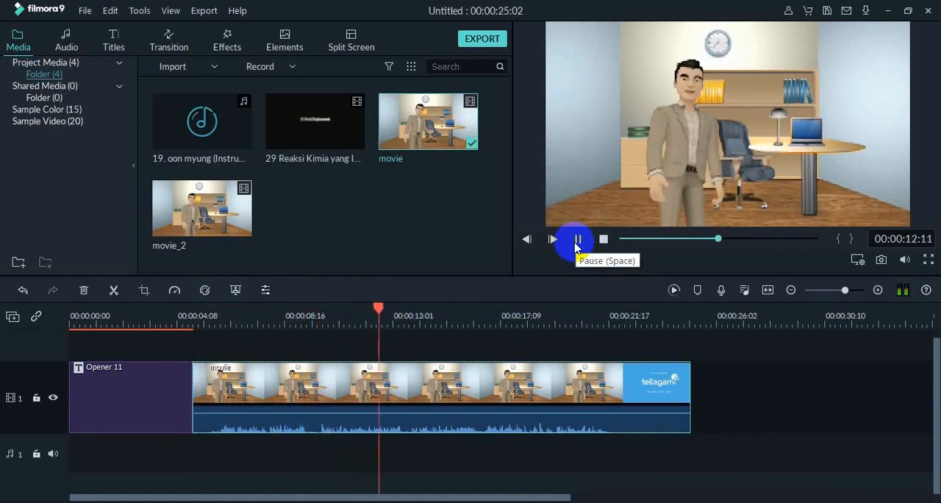
click(577, 240)
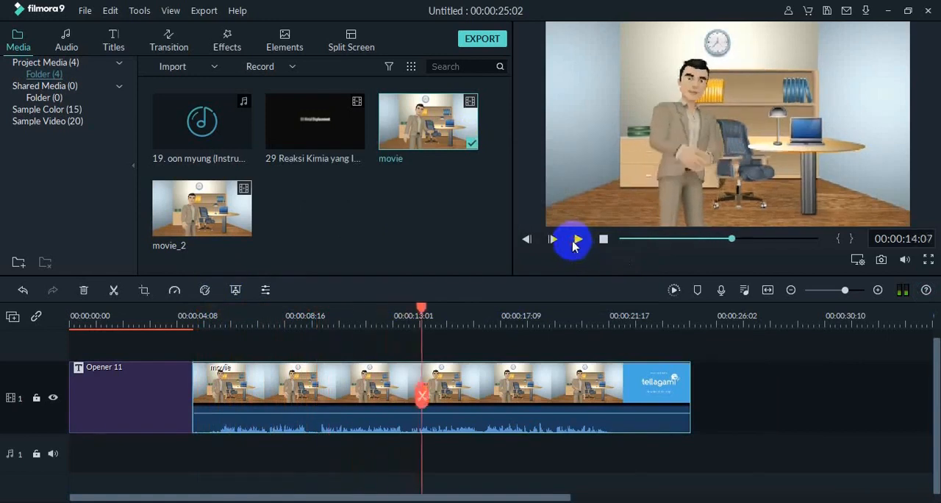
drag(421, 307, 601, 361)
click(578, 239)
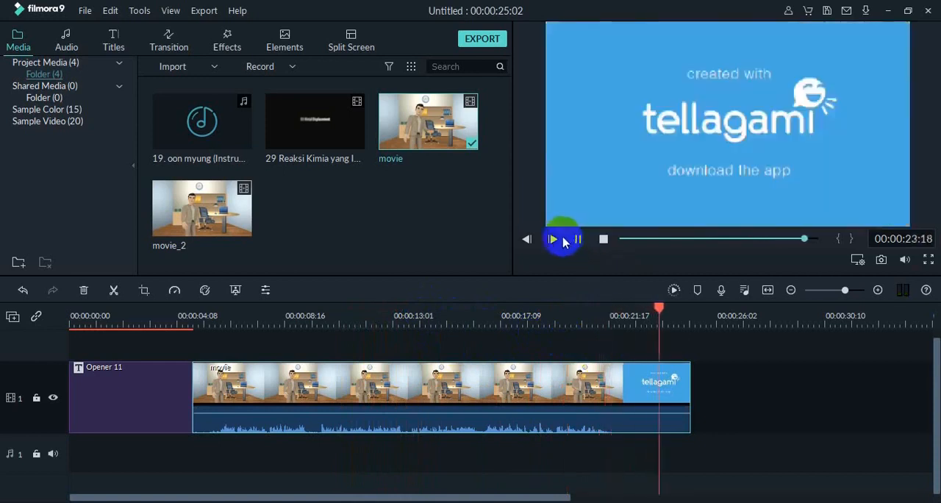
click(662, 384)
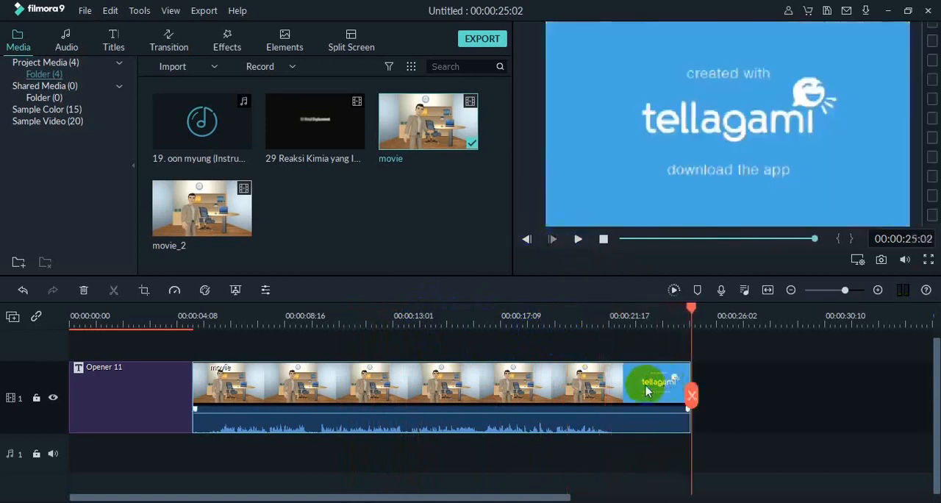
drag(695, 316, 626, 333)
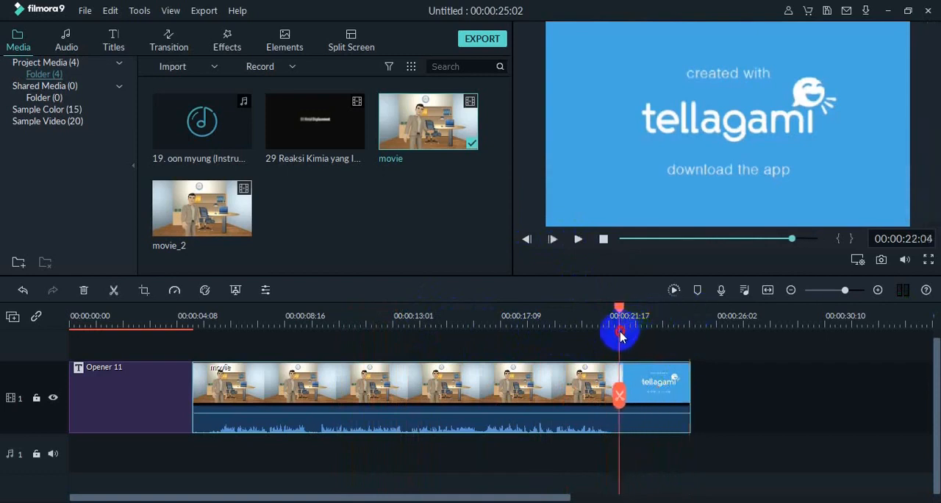
click(114, 292)
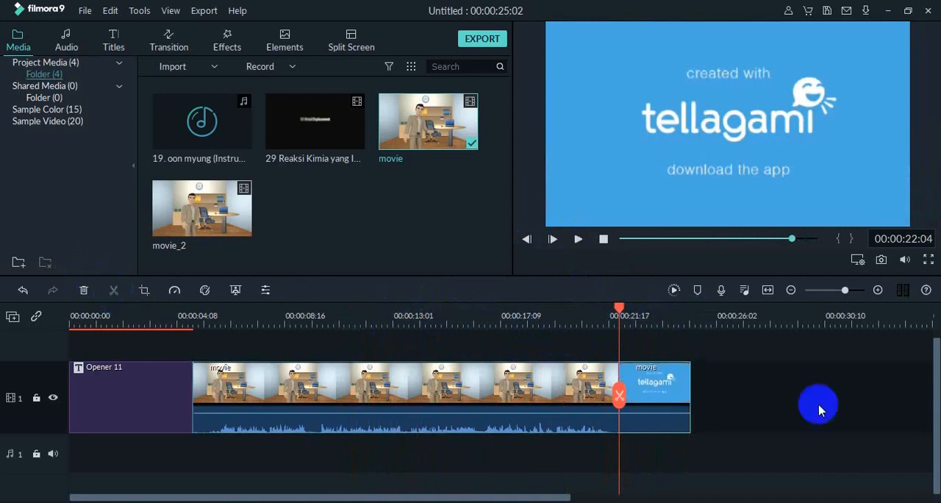
click(678, 400)
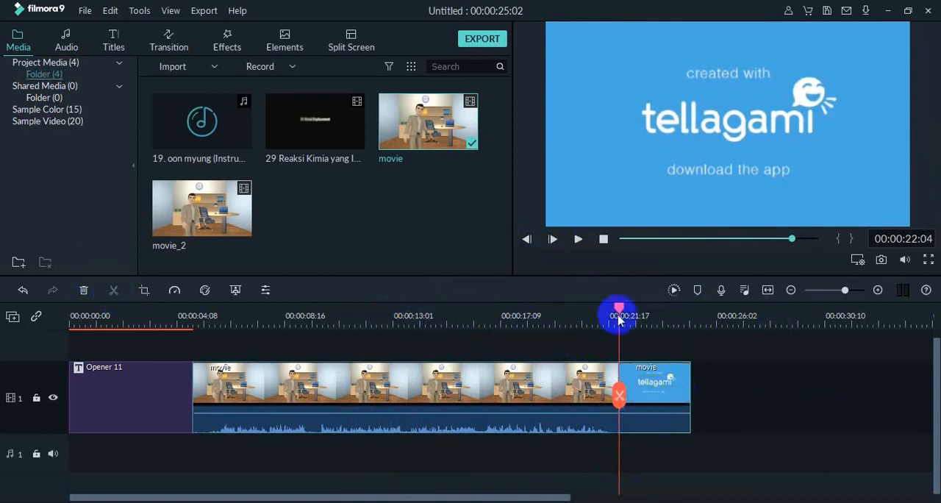
click(665, 380)
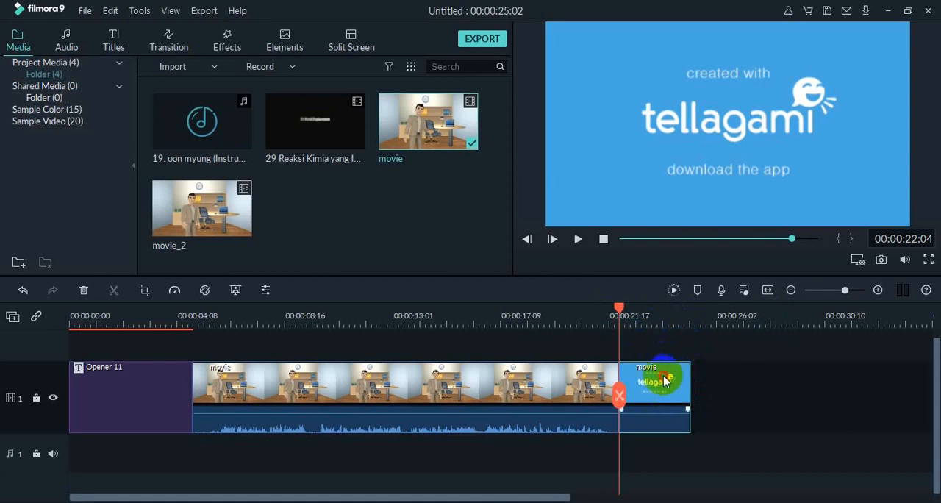
key(Delete)
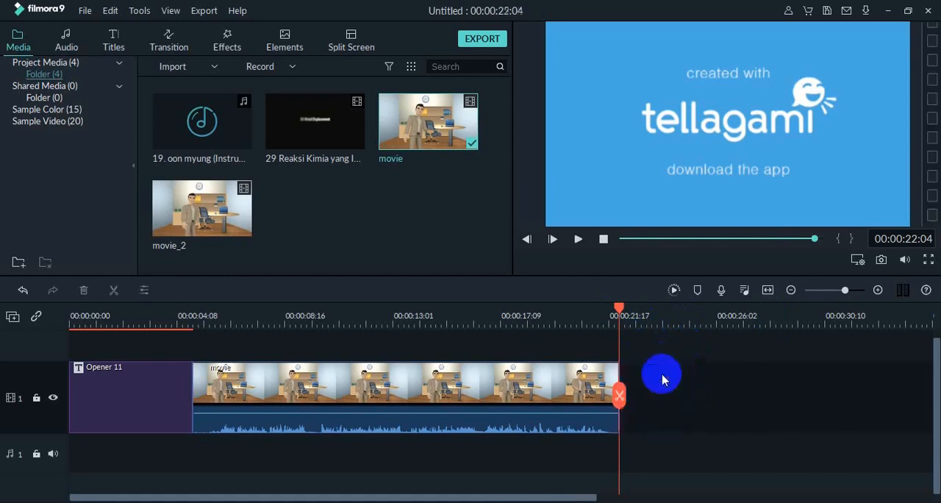
- Split off the last tellagami frames of the movie clip at 00:00:22:00, delete them, and play back the new ending
click(558, 381)
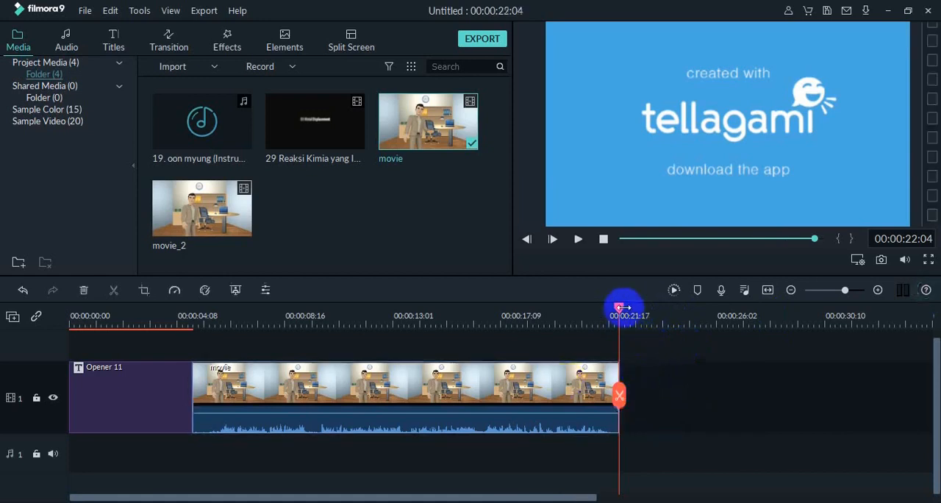
drag(621, 312, 588, 311)
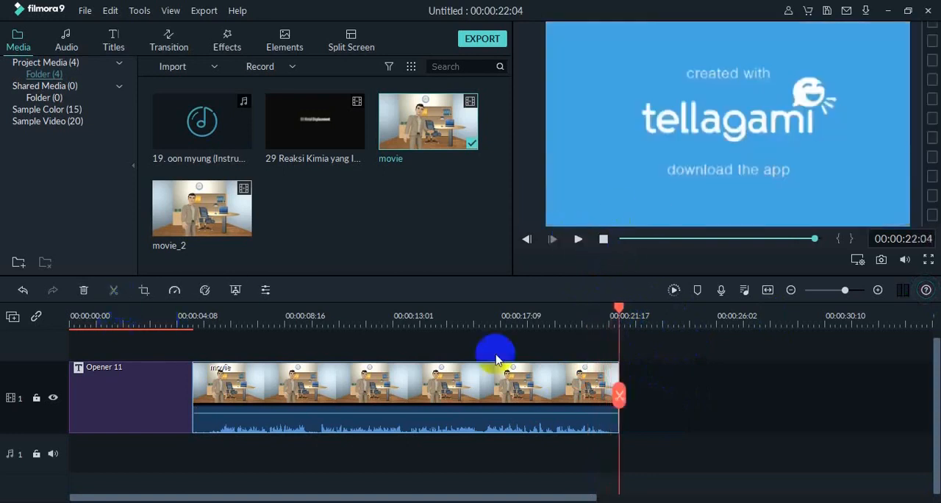
drag(619, 312, 616, 313)
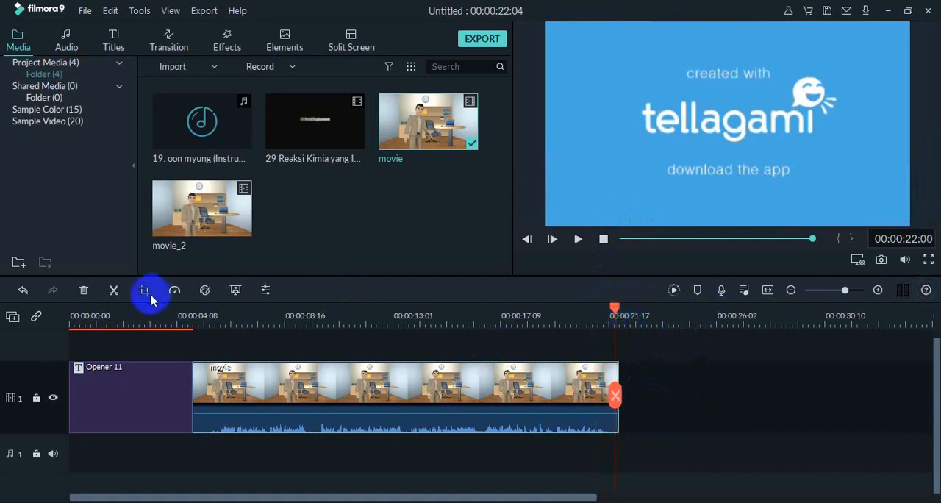
click(117, 286)
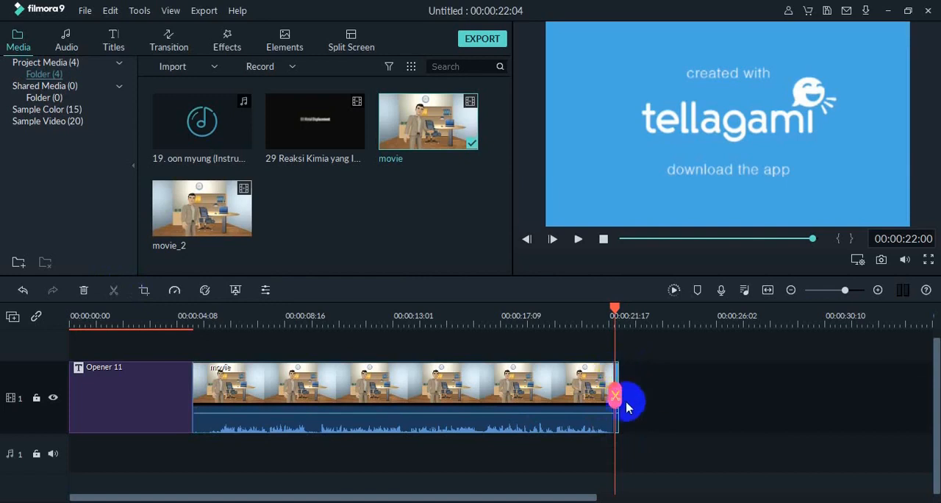
key(Delete)
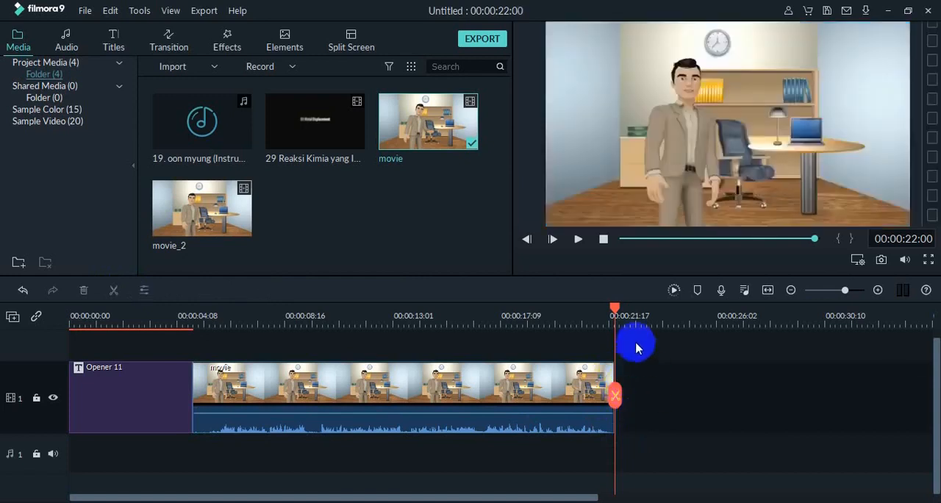
drag(613, 313, 586, 309)
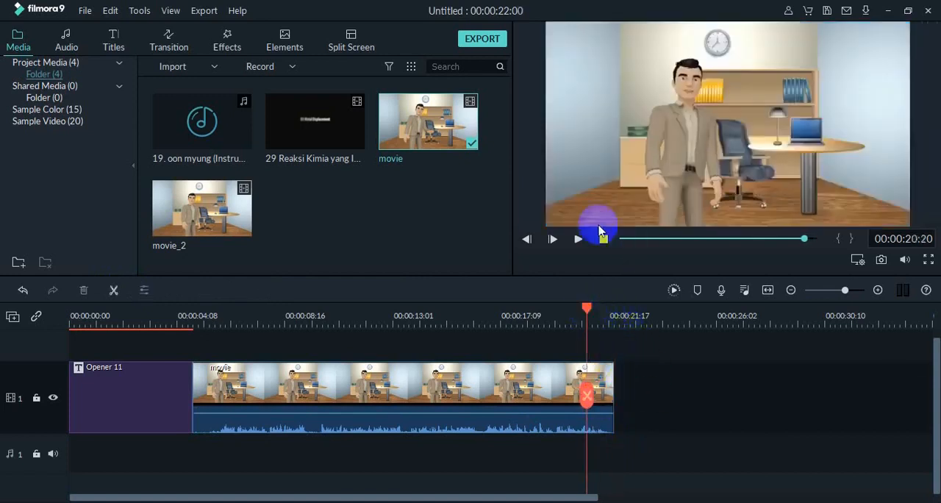
click(577, 240)
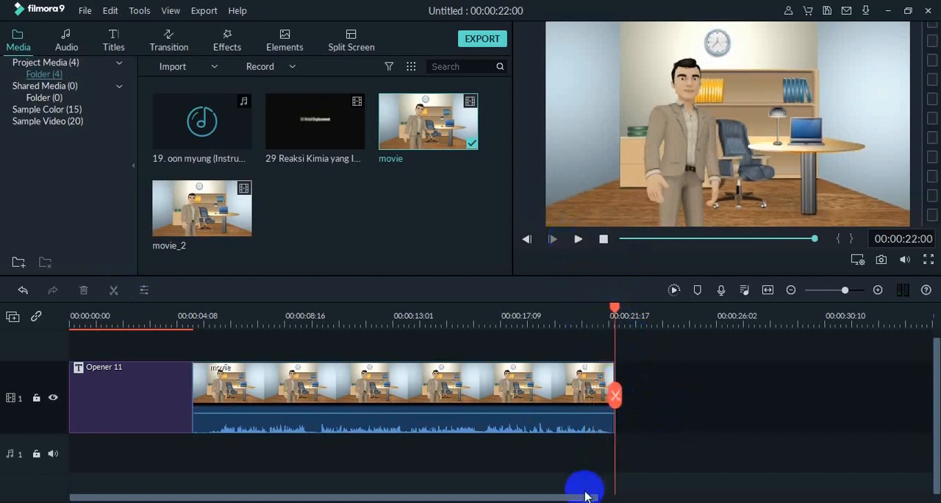
- Add the 29 Reaksi Kimia video directly after the movie clip on the timeline and play back its beginning
drag(578, 496, 712, 499)
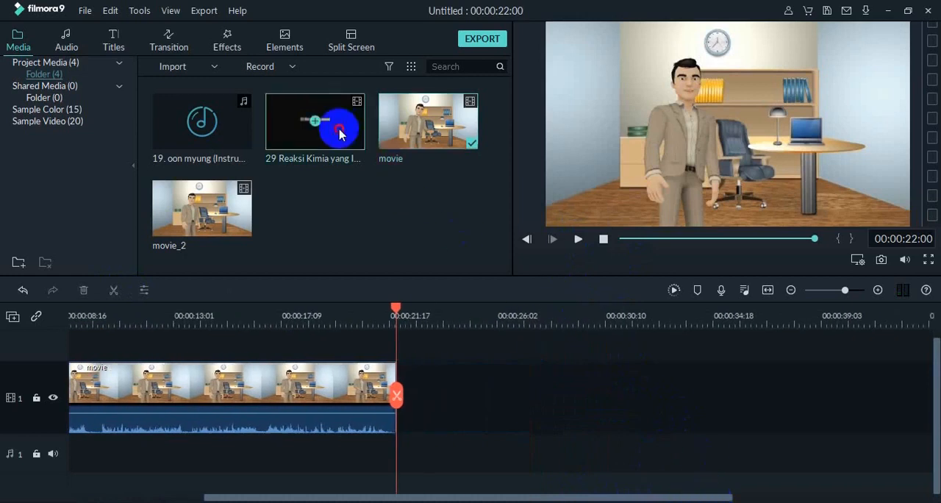
drag(339, 134, 405, 391)
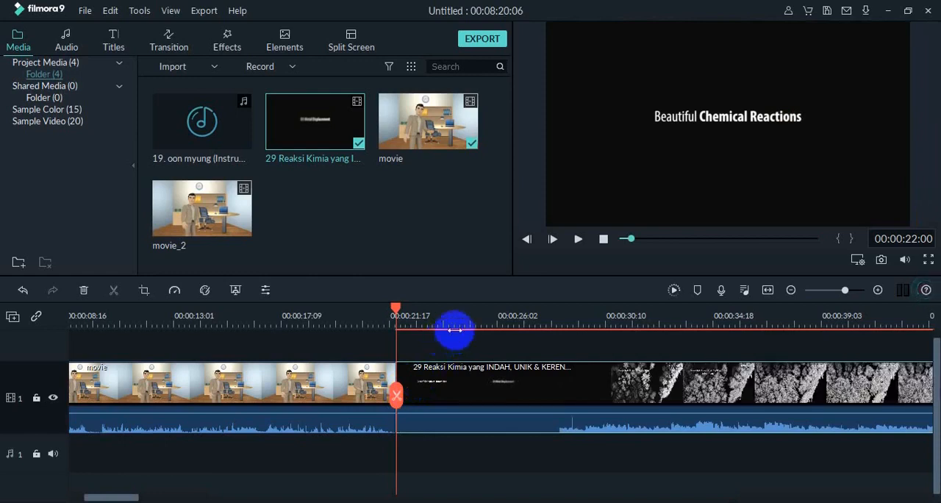
click(579, 239)
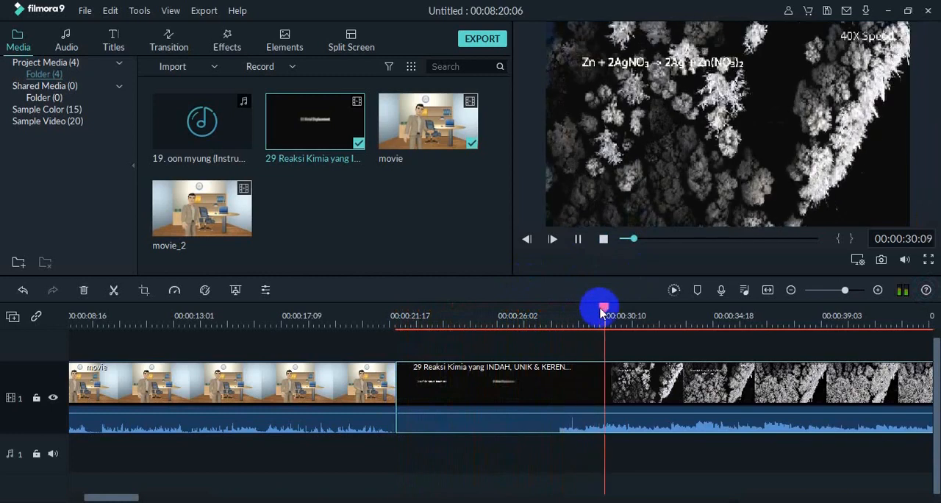
drag(599, 313, 541, 317)
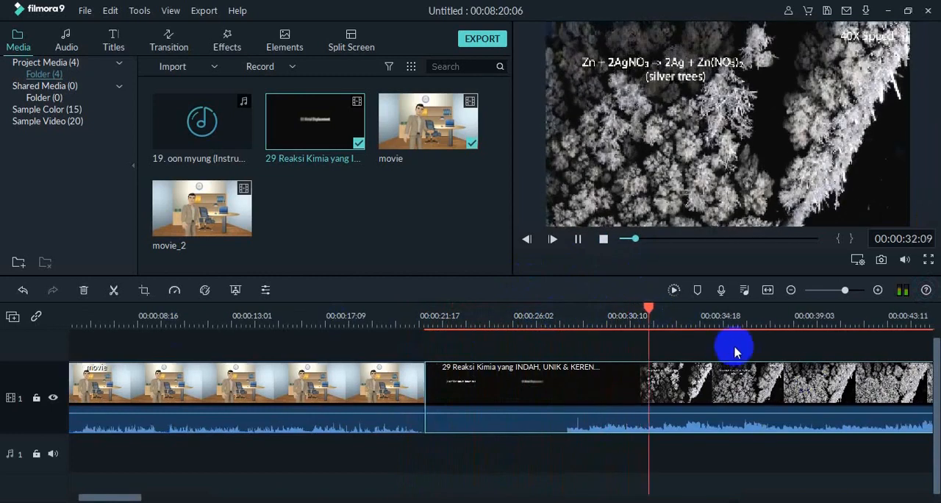
drag(657, 307, 425, 322)
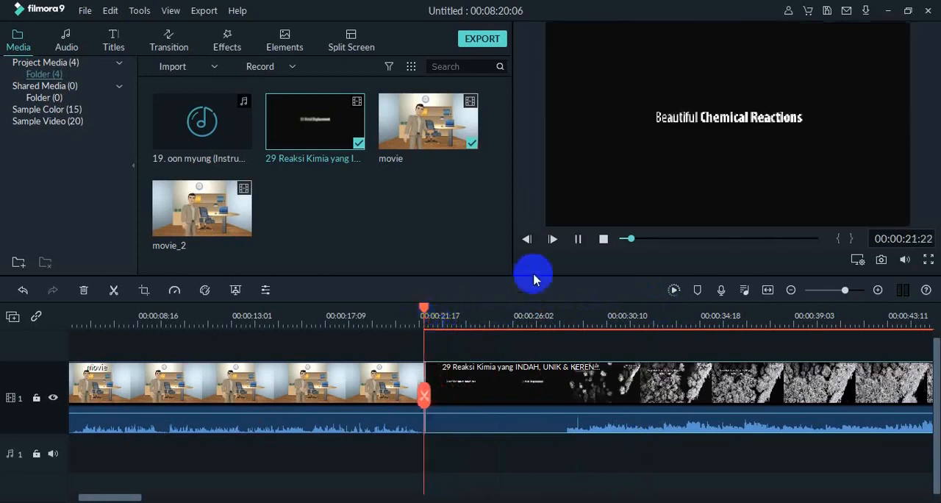
click(579, 239)
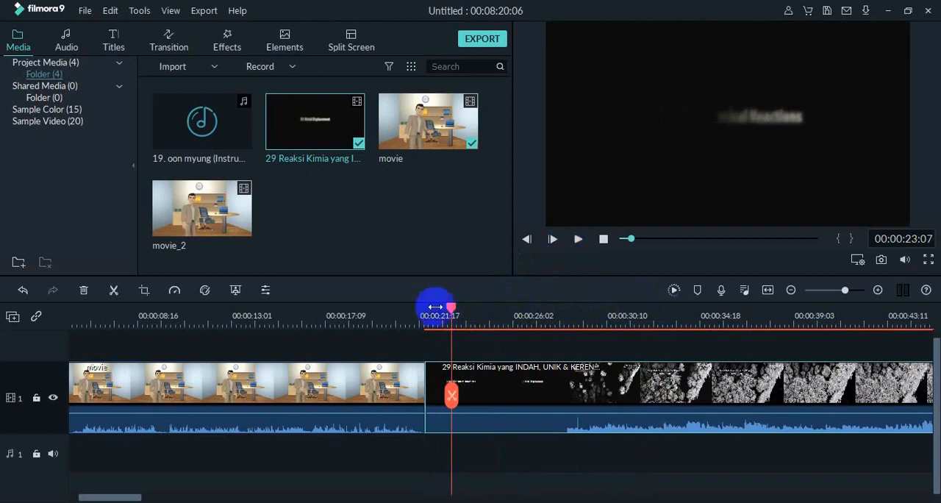
- Split the 29 Reaksi Kimia clip at 00:00:24:02 and delete its opening "Beautiful Chemical Reactions" title segment
drag(450, 308, 427, 311)
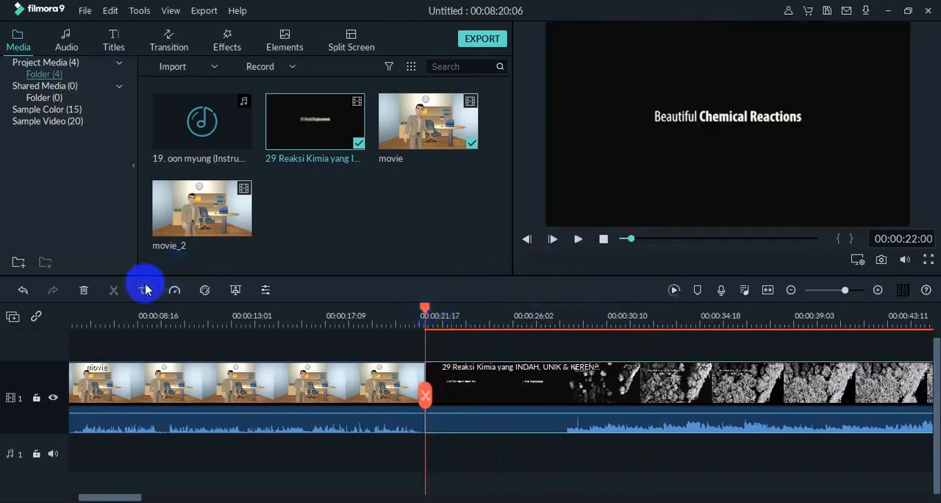
click(578, 239)
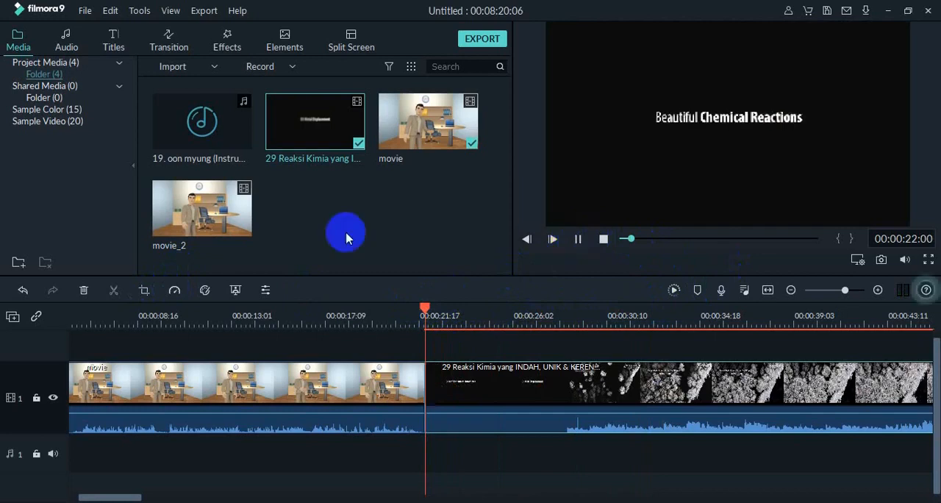
click(114, 290)
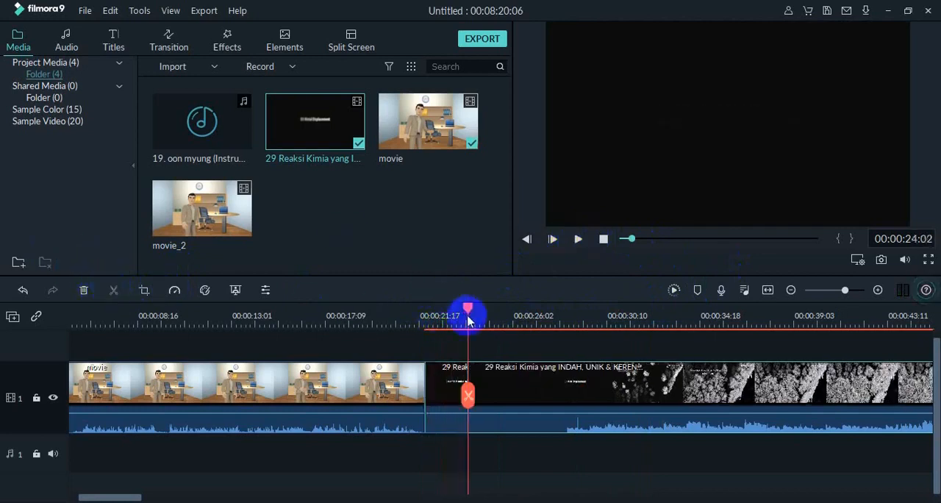
drag(467, 309, 425, 330)
click(457, 386)
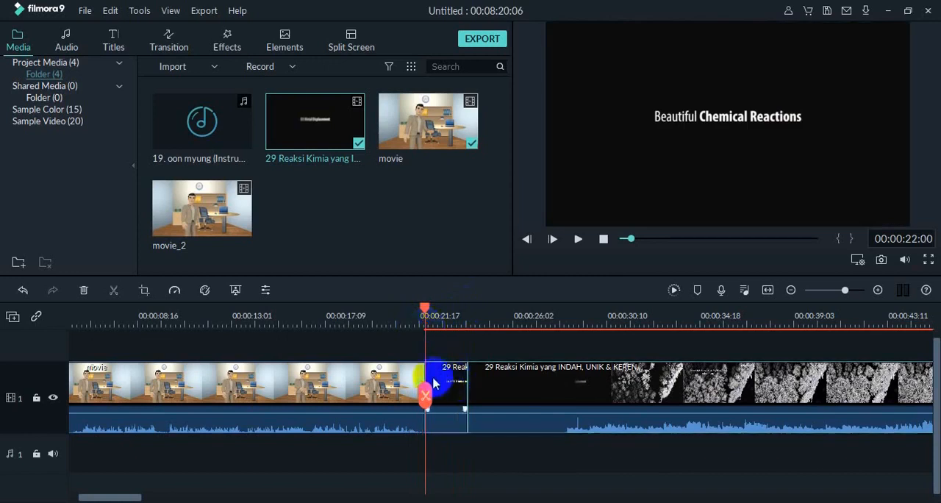
key(Delete)
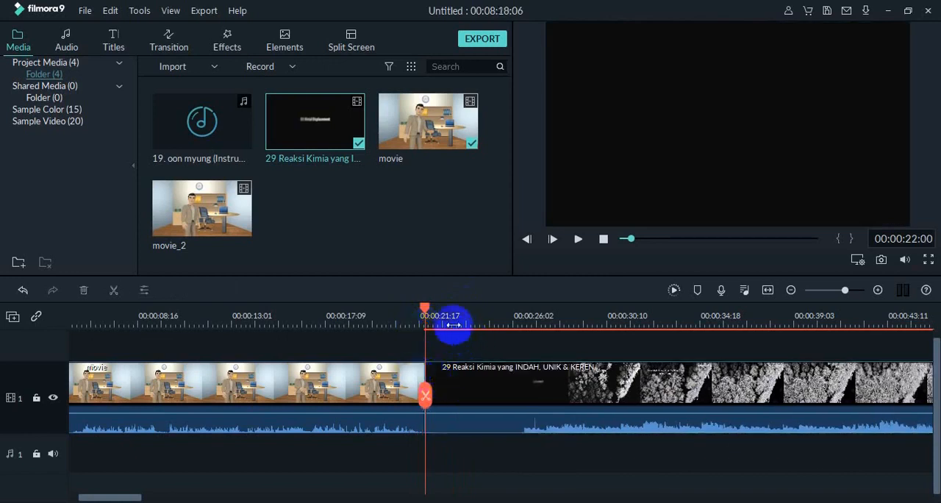
- Play the 29 Reaksi Kimia clip from its new start, split it at 00:00:25:06, and delete the segment before the cut
click(578, 241)
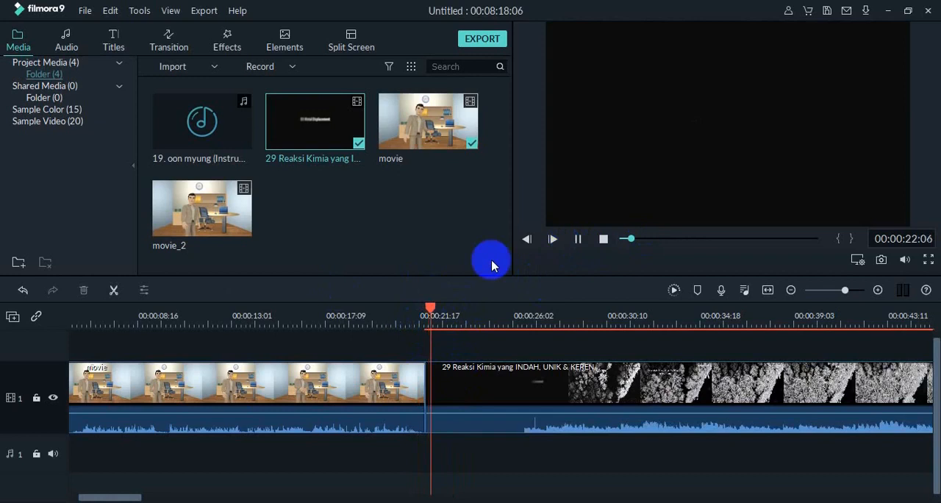
click(111, 293)
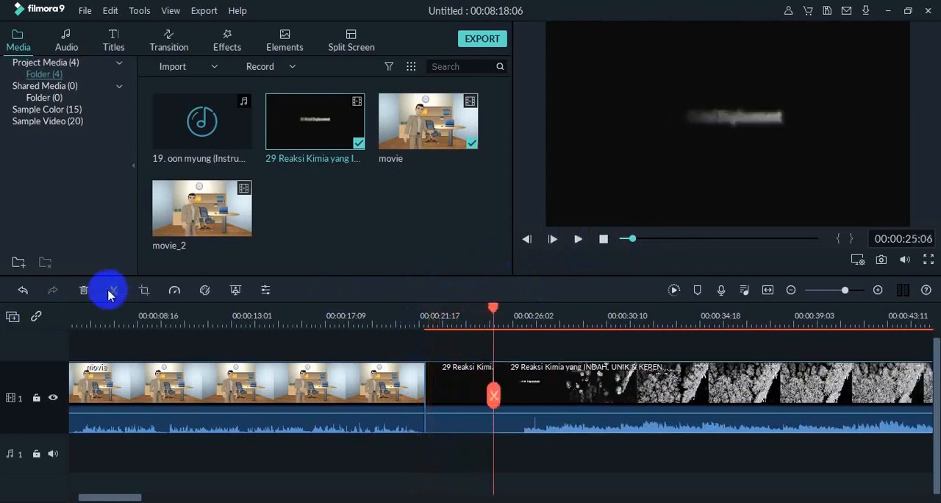
click(464, 395)
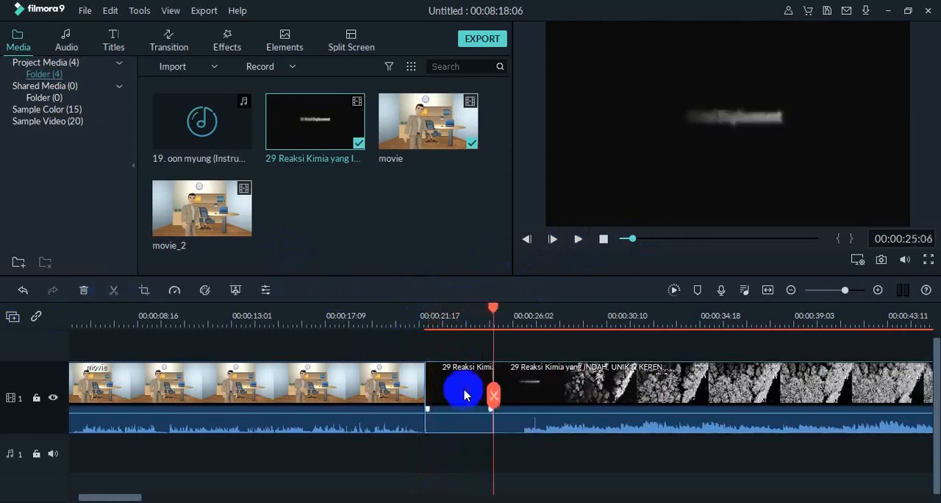
key(Delete)
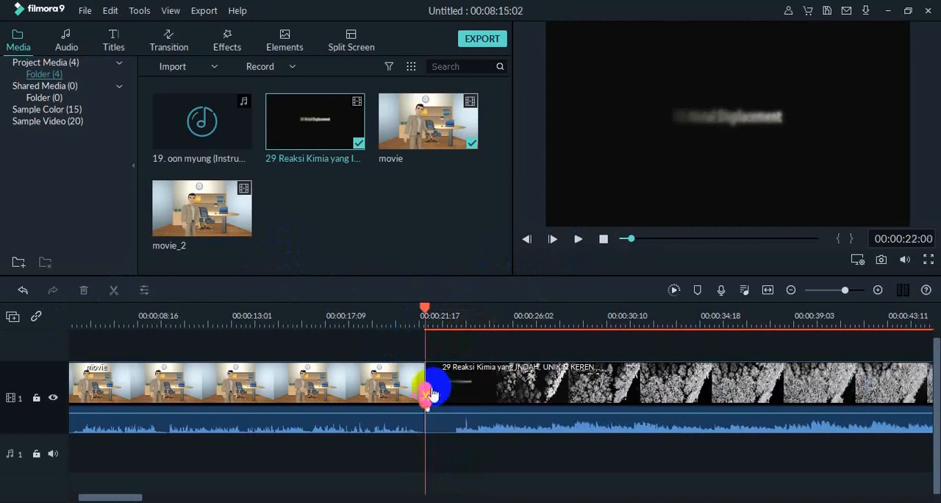
- Play the join between the movie and 29 Reaksi Kimia clips, and undo both cuts and deletions at the reaction clip's beginning
drag(431, 314, 404, 308)
click(577, 240)
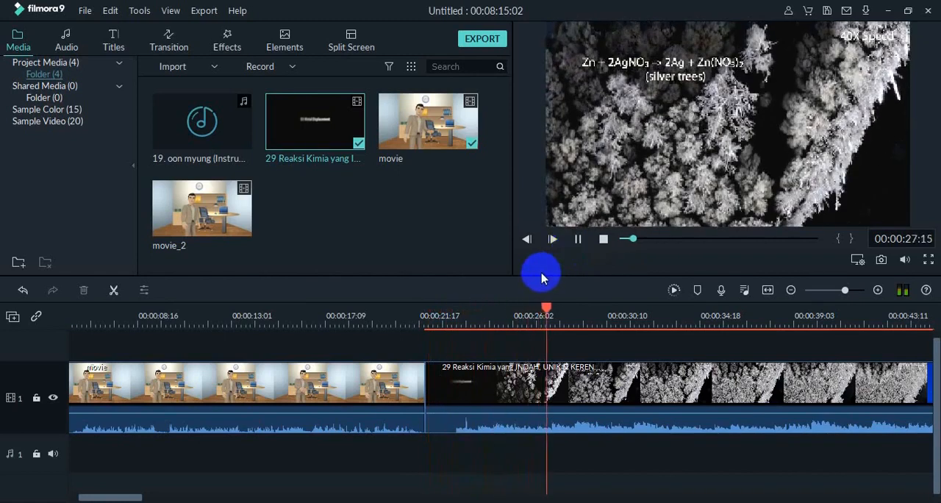
key(ctrl+z)
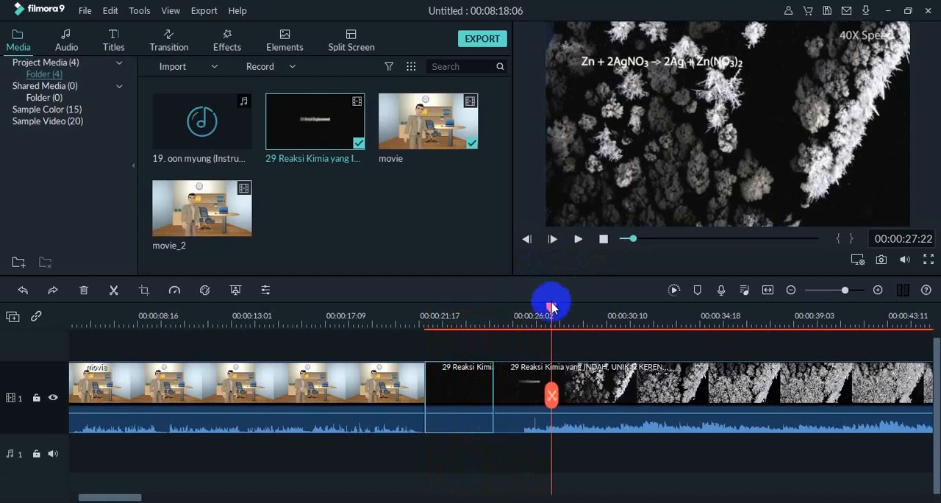
key(ctrl+z)
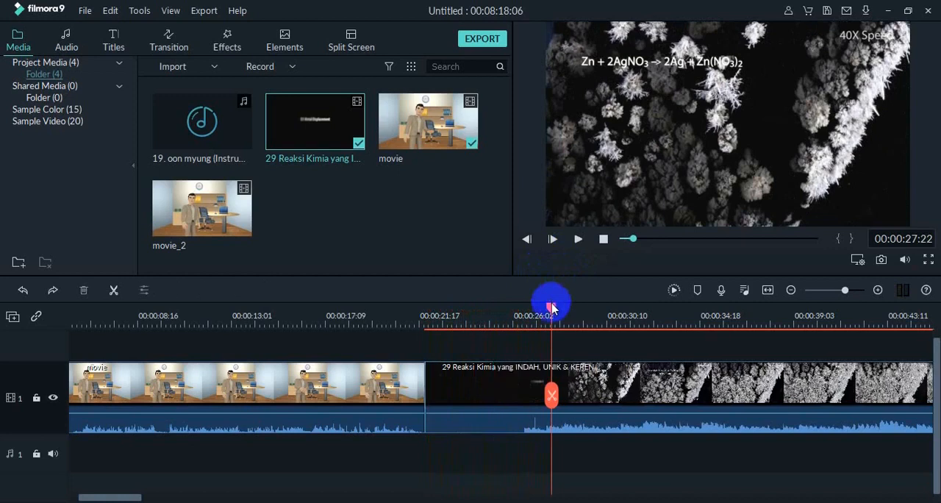
key(ctrl+y)
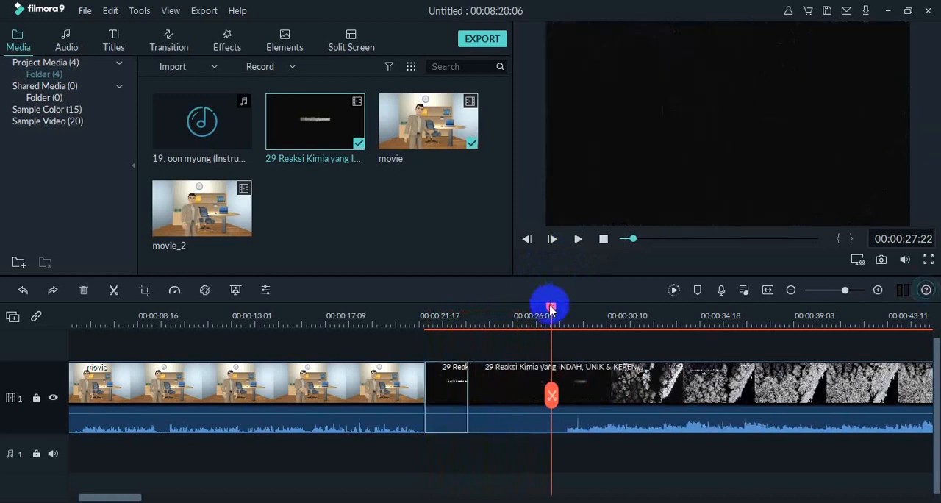
key(Delete)
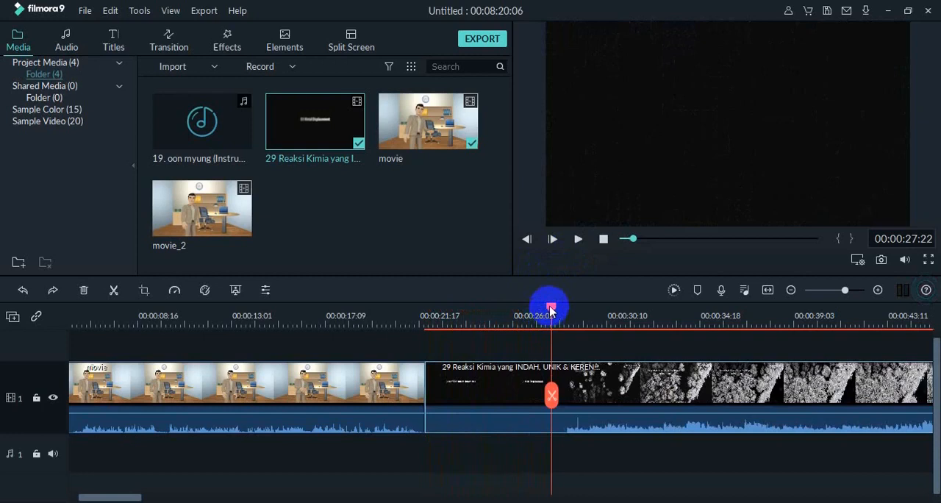
- Split the 29 Reaksi Kimia clip at 00:00:26:00 and delete the segment before the cut
drag(550, 309, 513, 313)
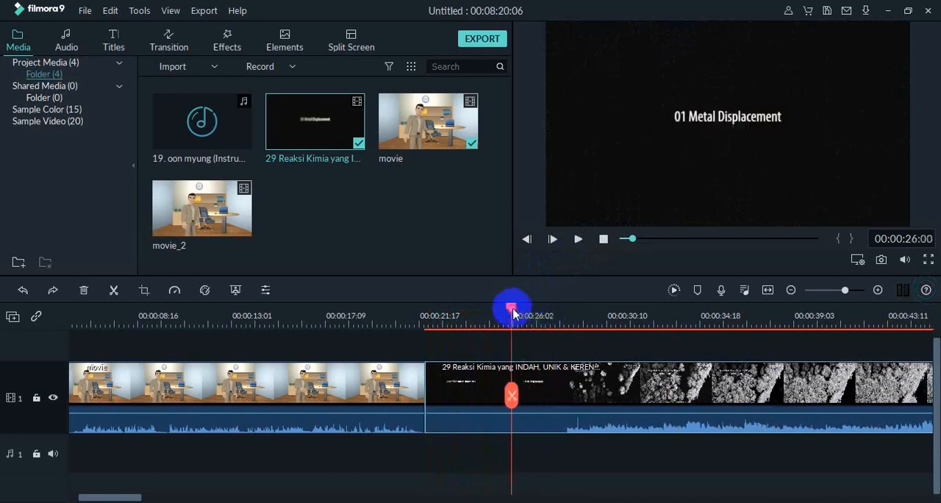
click(112, 290)
click(474, 397)
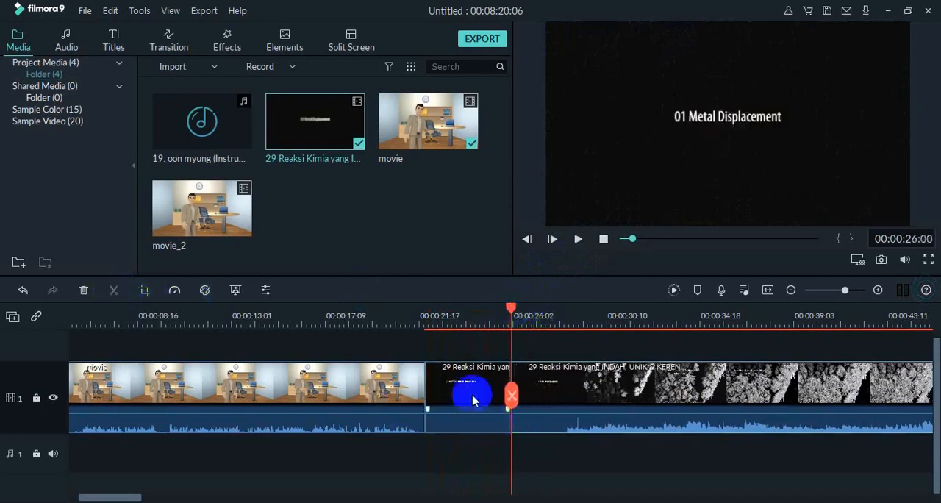
key(Delete)
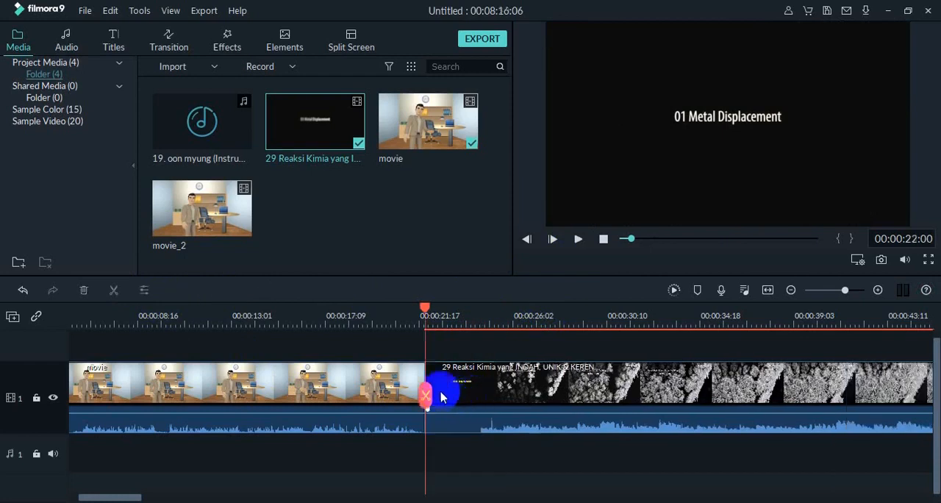
- Play from 00:00:21:01 across the join into the 29 Reaksi Kimia clip and review its first reactions
click(383, 380)
drag(423, 315, 405, 307)
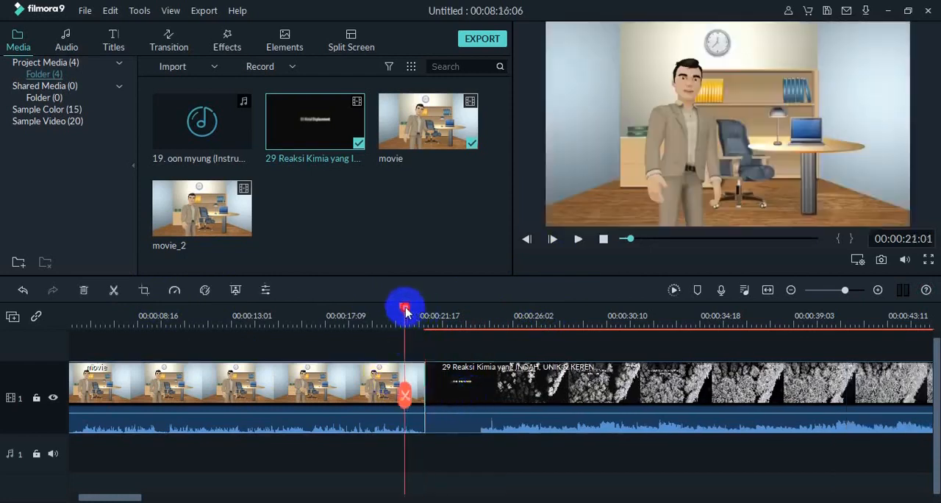
click(580, 239)
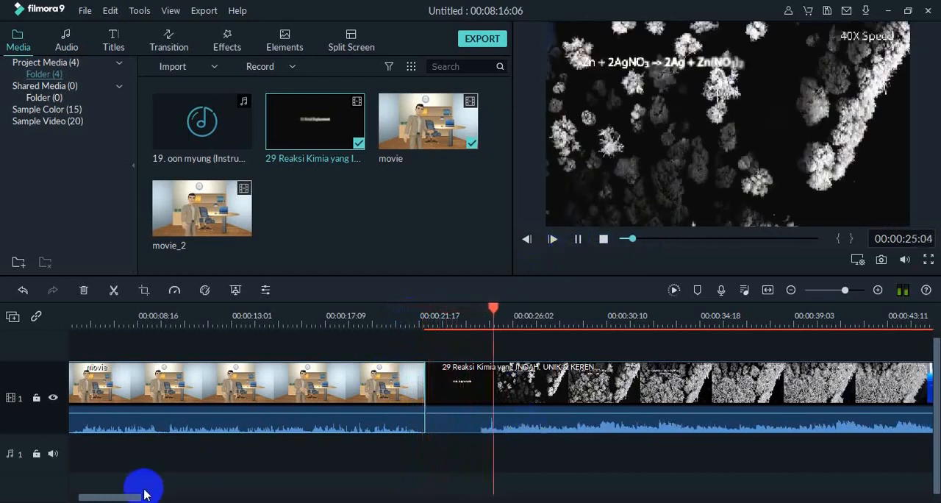
drag(135, 496, 172, 494)
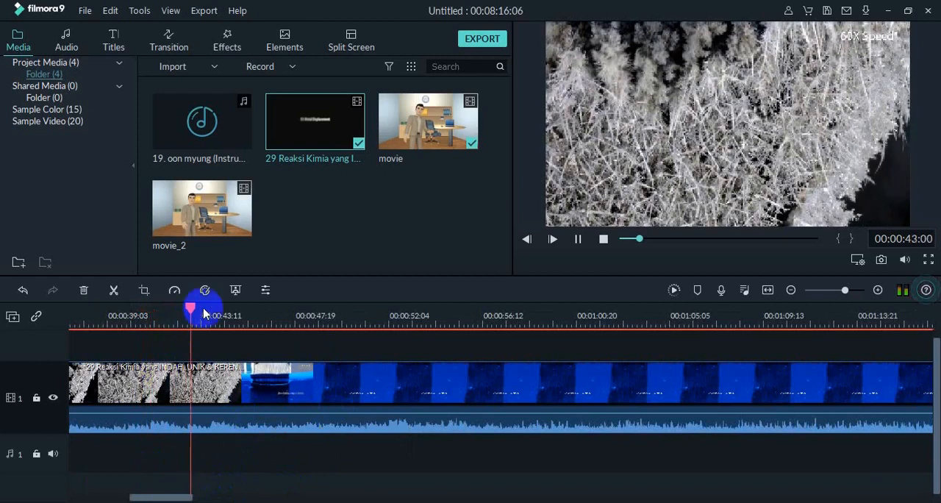
drag(225, 314, 249, 315)
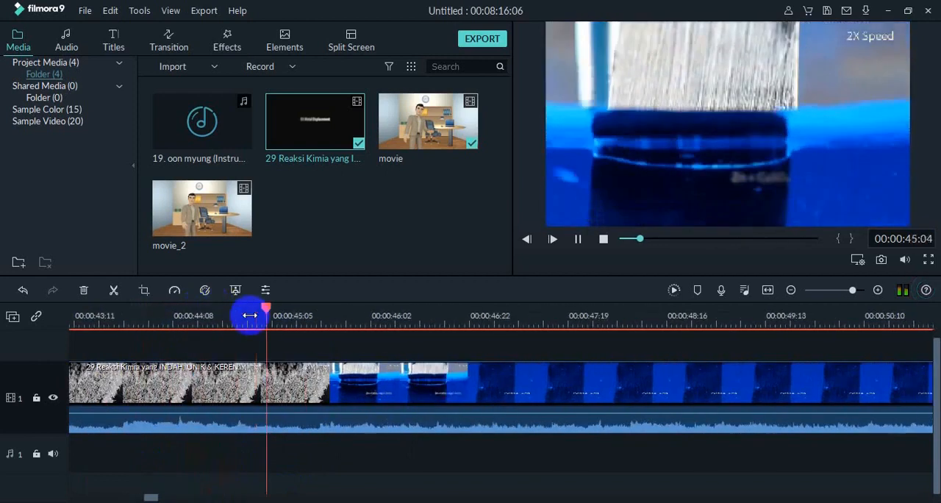
click(578, 239)
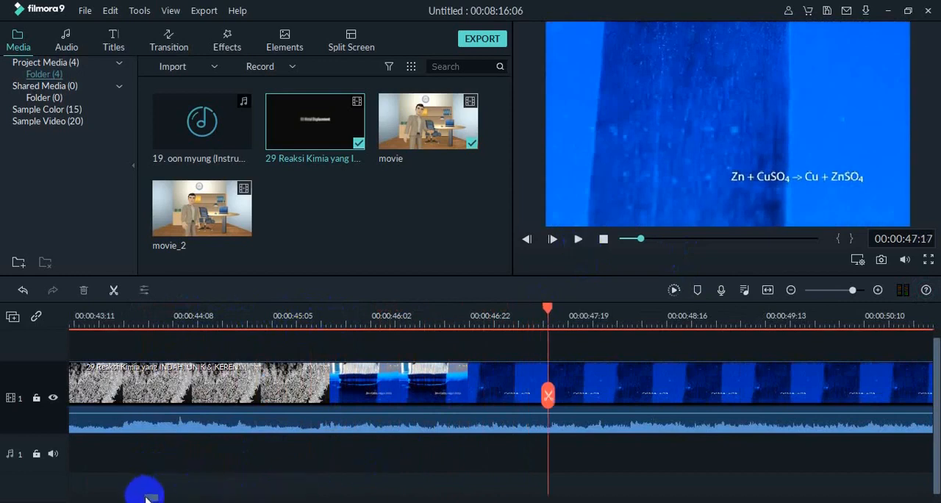
- Add the movie_2 clip to the video track directly after the end of the 29 Reaksi Kimia clip
click(170, 497)
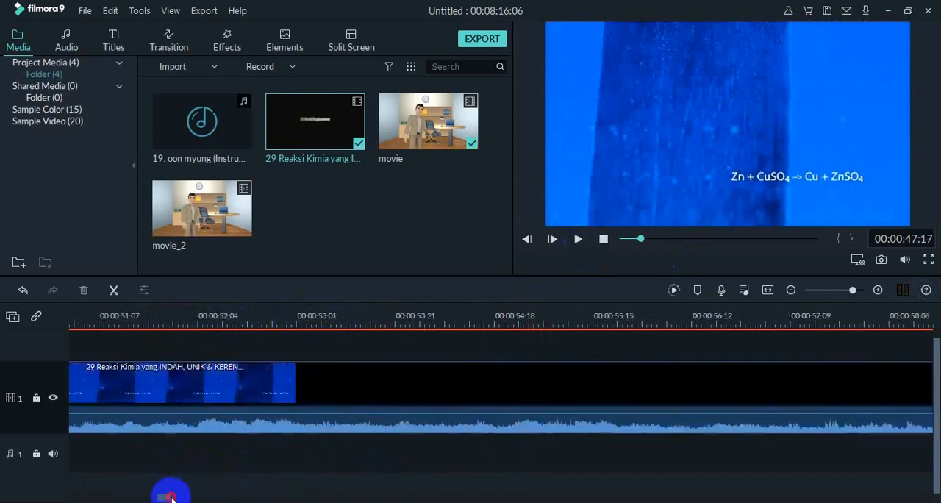
click(348, 375)
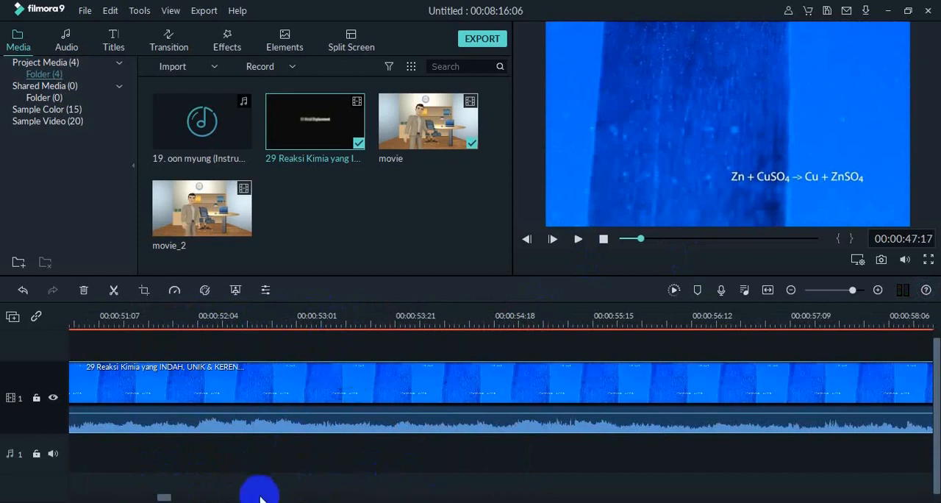
drag(162, 496, 922, 497)
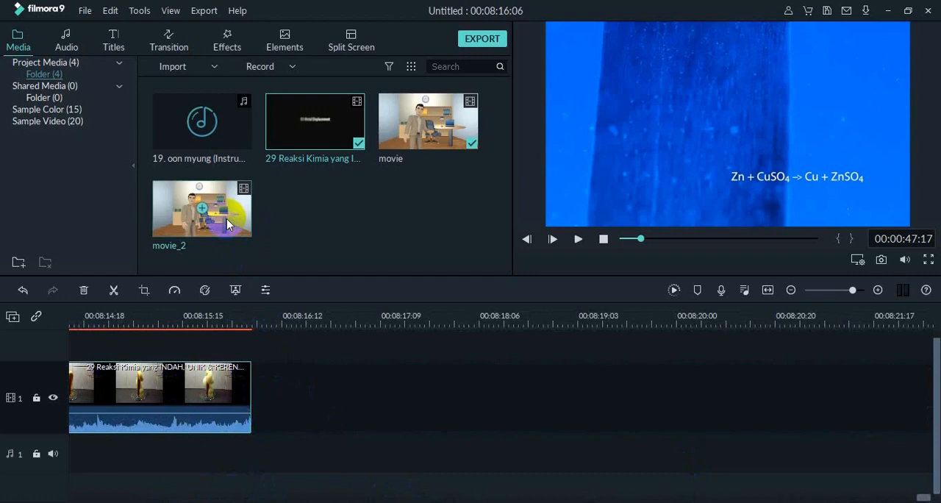
drag(229, 218, 257, 383)
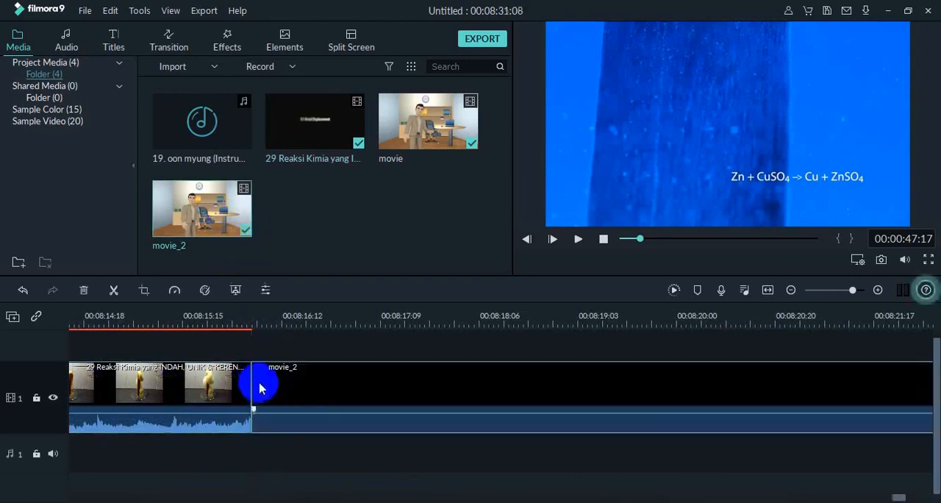
- Review the reaction footage and play from 00:08:16:03 across the join to the end of the movie_2 clip
click(580, 238)
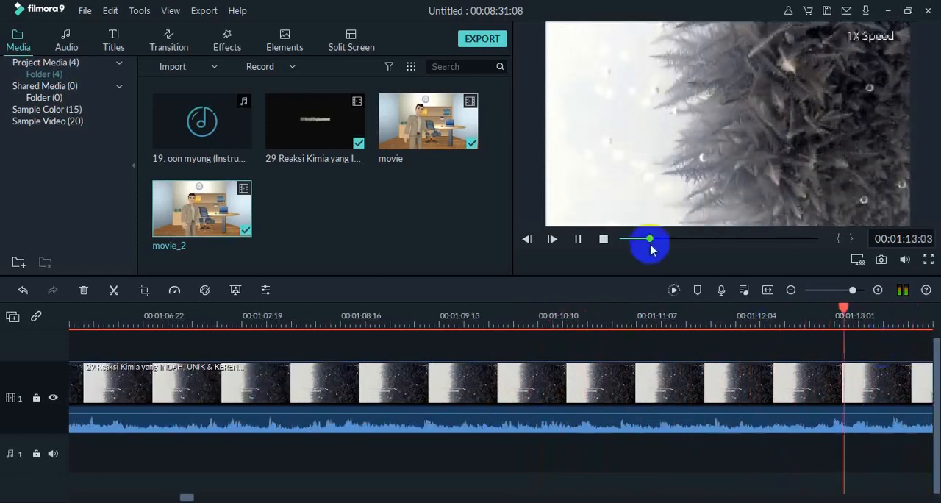
drag(651, 248, 811, 244)
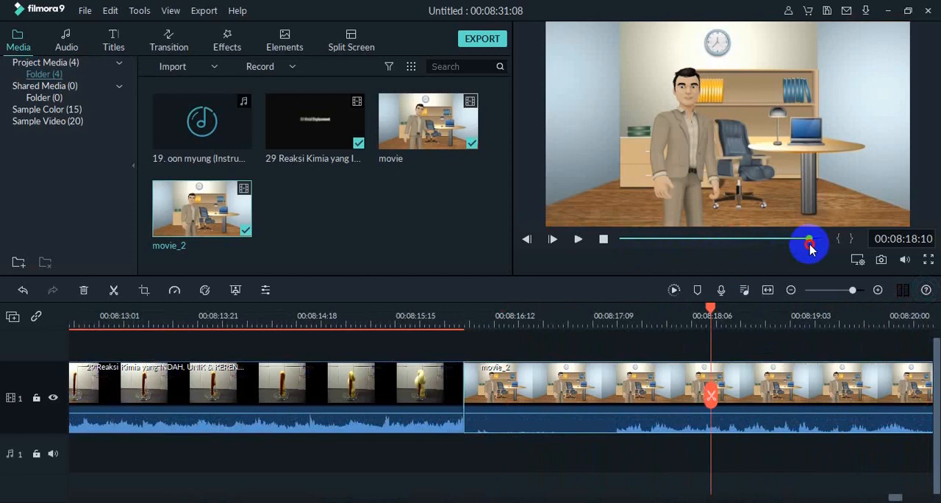
key(space)
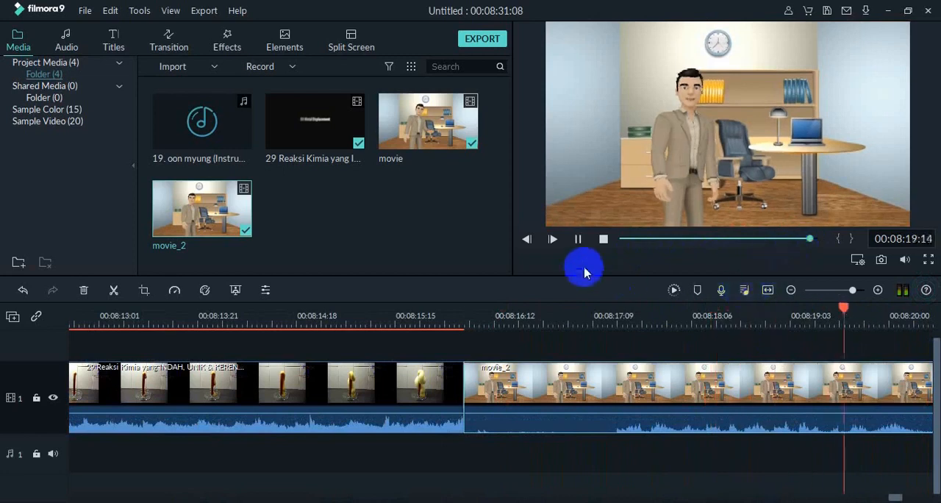
click(580, 241)
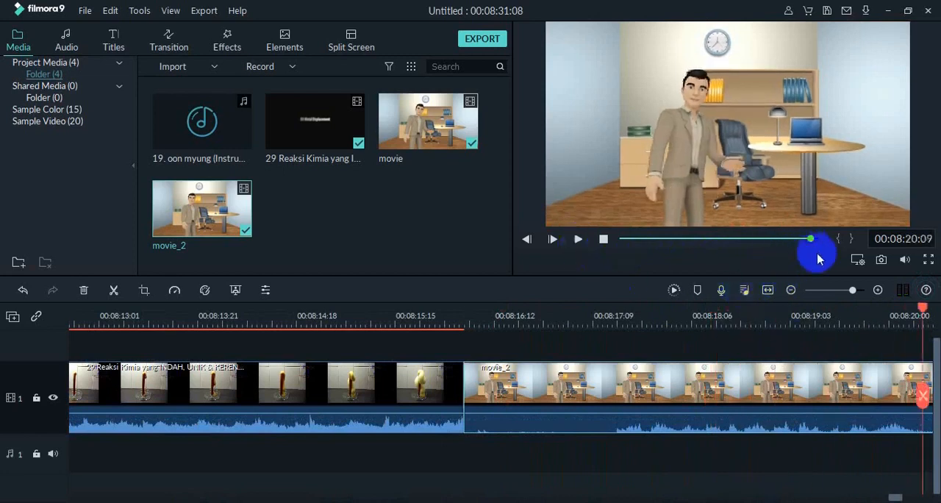
drag(923, 313, 452, 358)
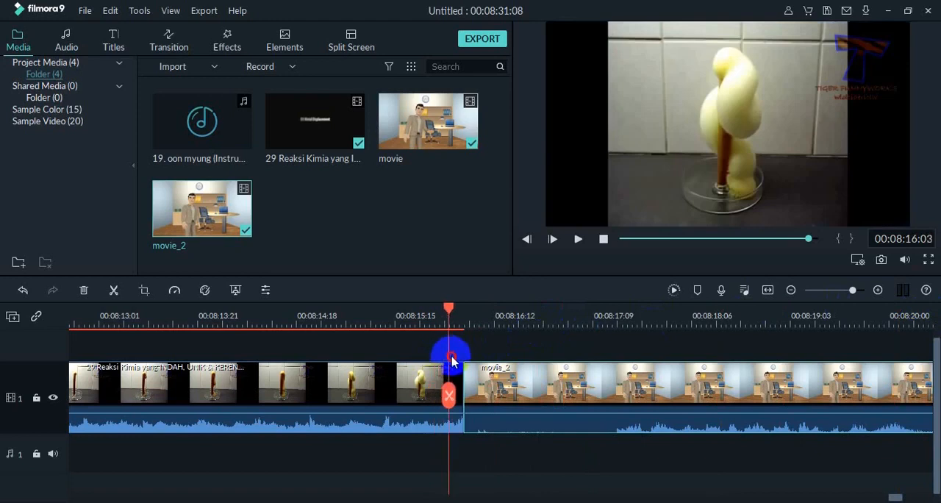
click(587, 241)
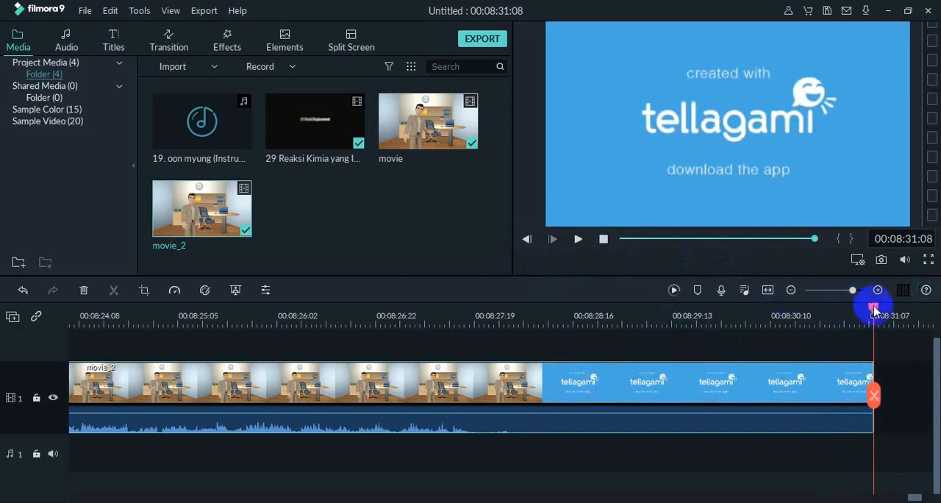
- Split the movie_2 clip within its tellagami ending at 00:08:29:09 and delete the segment after the cut
drag(873, 308, 541, 365)
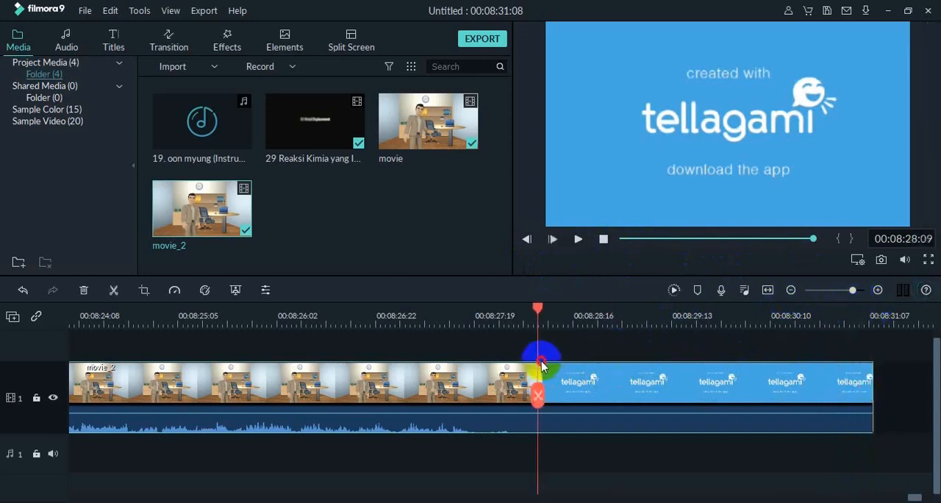
click(578, 238)
click(114, 291)
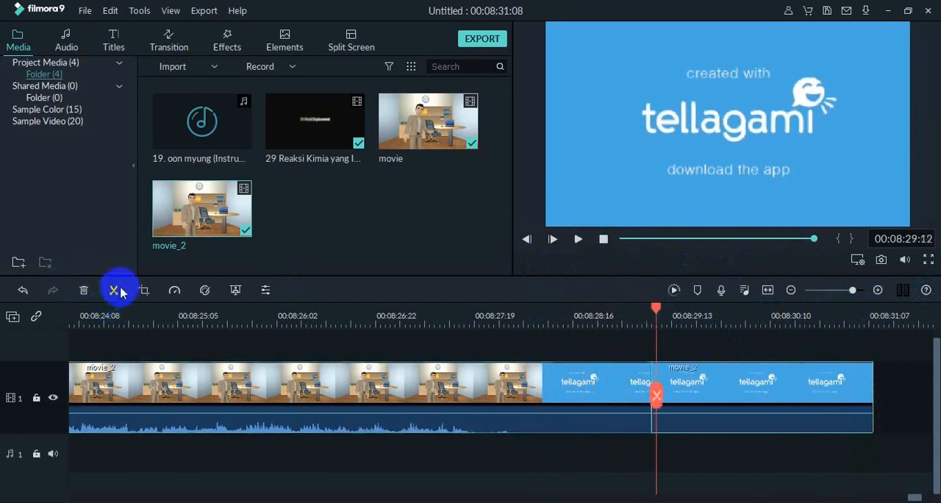
click(709, 394)
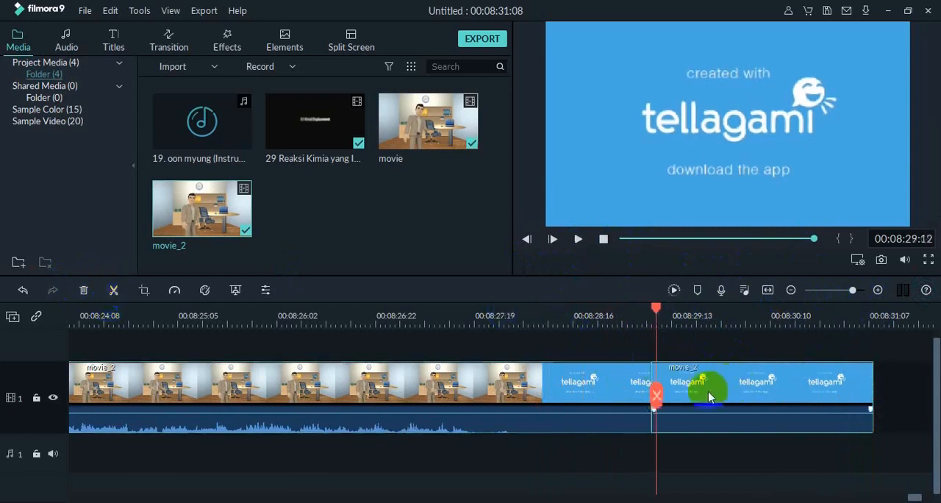
key(Delete)
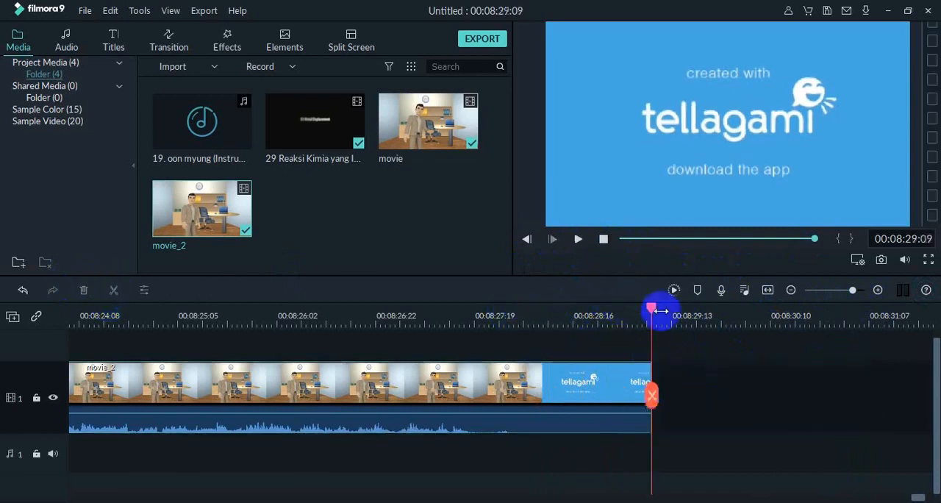
- Split the movie_2 clip at 00:08:28:09 and delete the remaining tellagami frames after the cut
drag(651, 312, 541, 320)
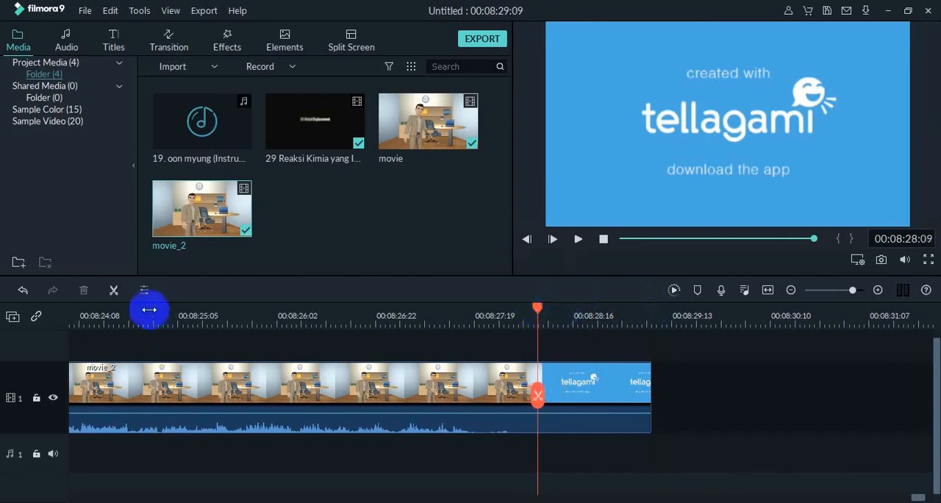
click(113, 293)
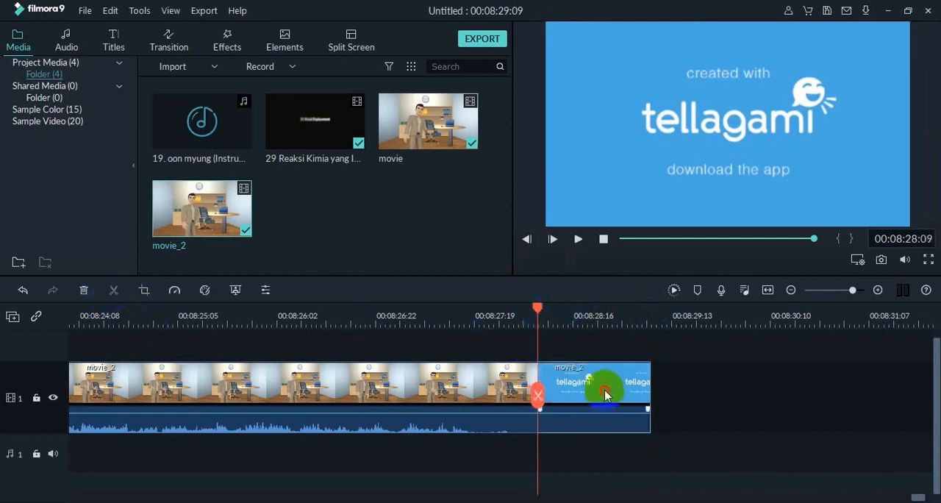
key(Delete)
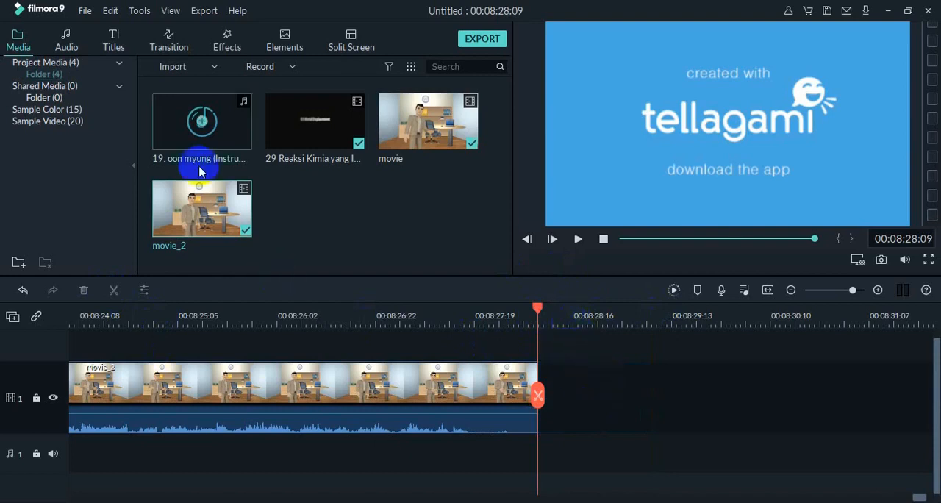
- Place the Credit 2 end credits title directly after the movie_2 clip and open its text for editing
click(114, 47)
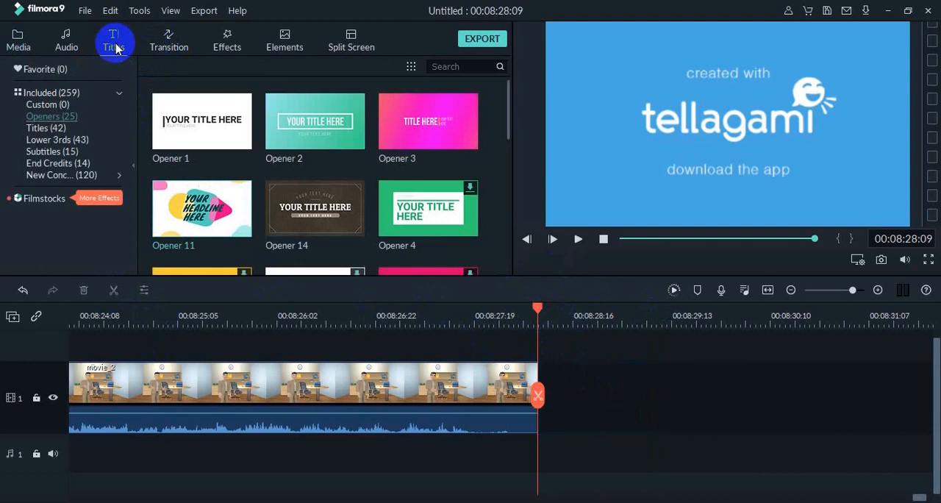
click(72, 165)
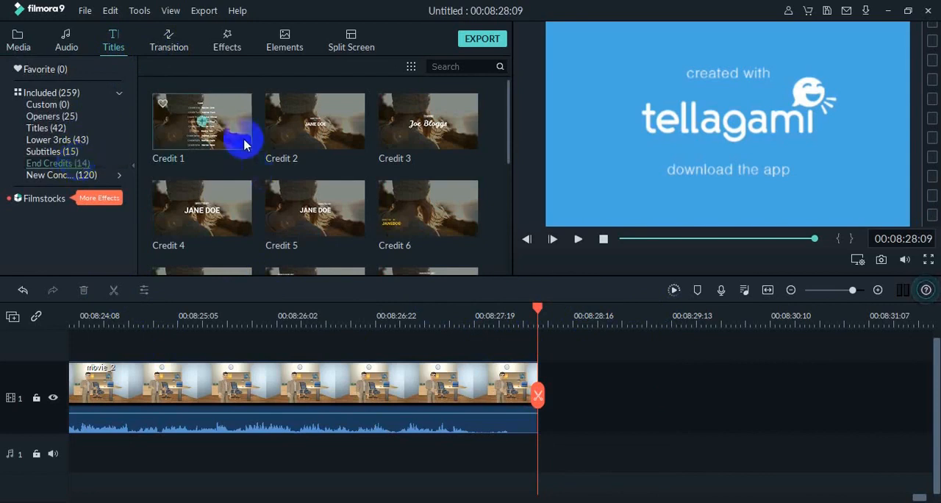
click(215, 132)
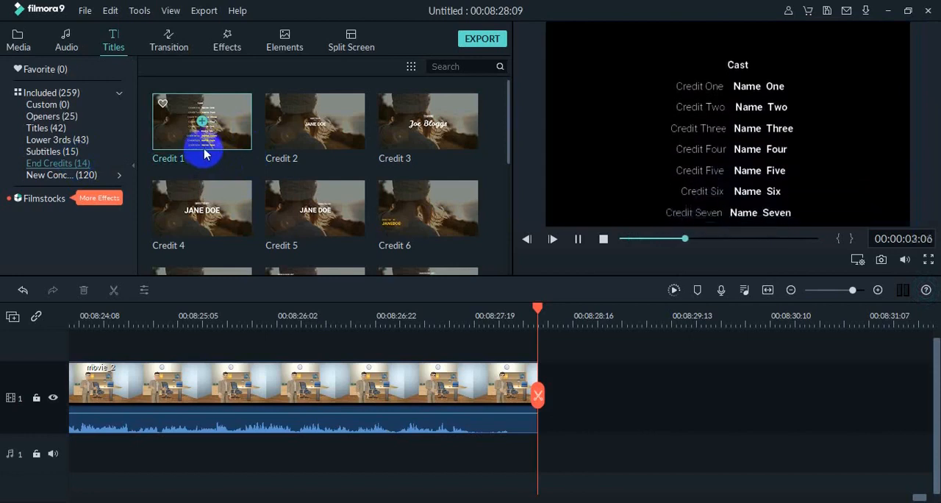
click(311, 141)
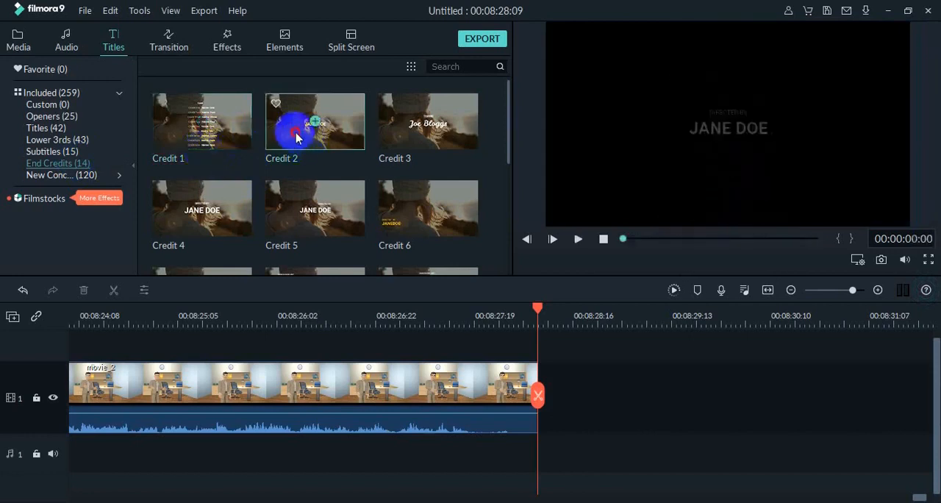
drag(298, 133, 549, 366)
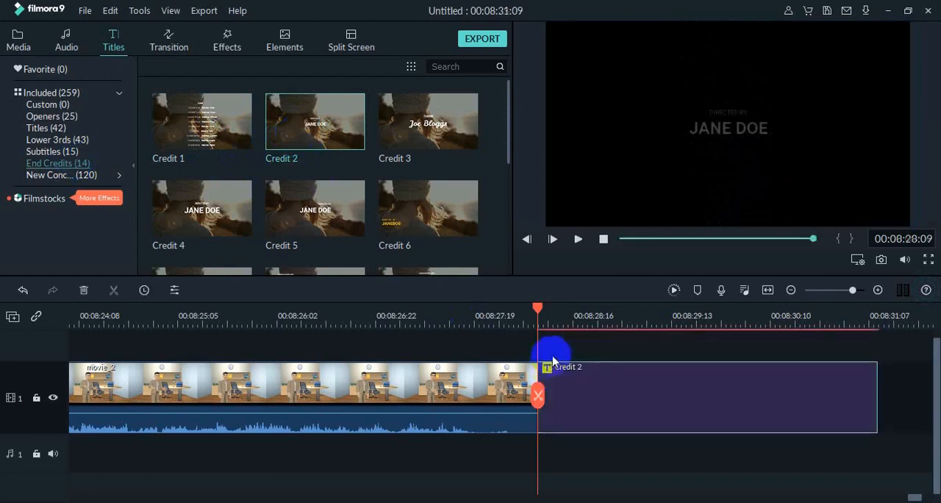
double_click(609, 389)
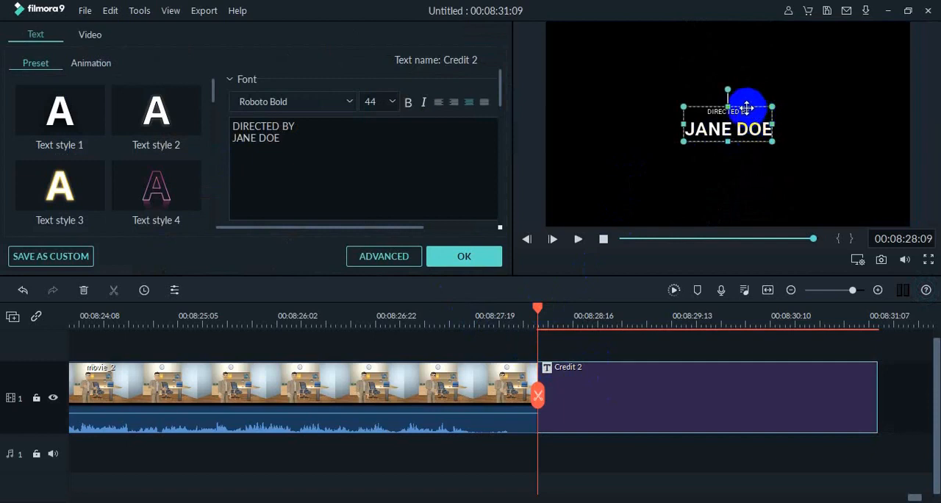
- Replace the placeholder name under DIRECTED BY in the Credit 2 text with the director's name and degree
click(304, 126)
drag(304, 126, 239, 142)
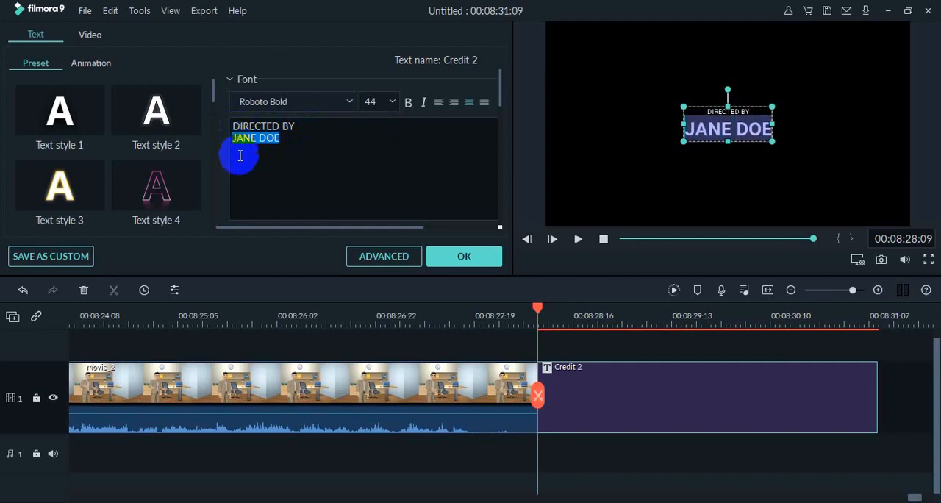
text(Das)
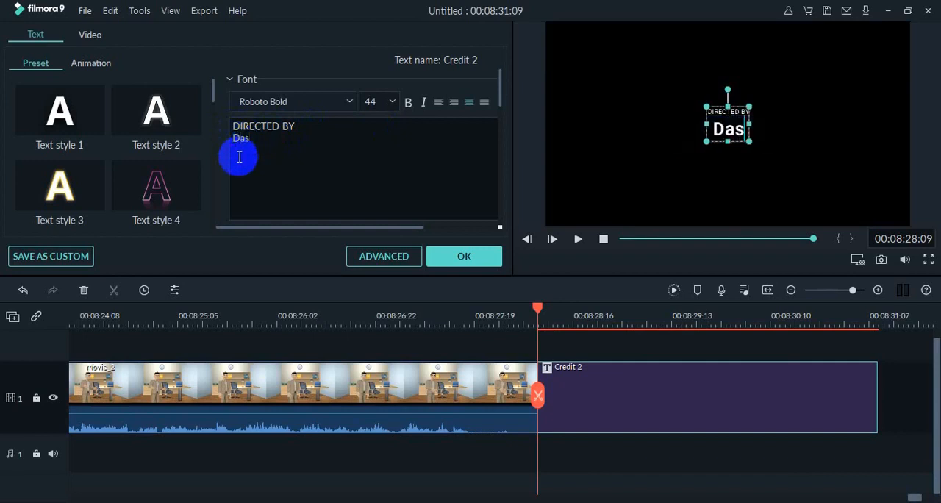
text(ianto, S.)
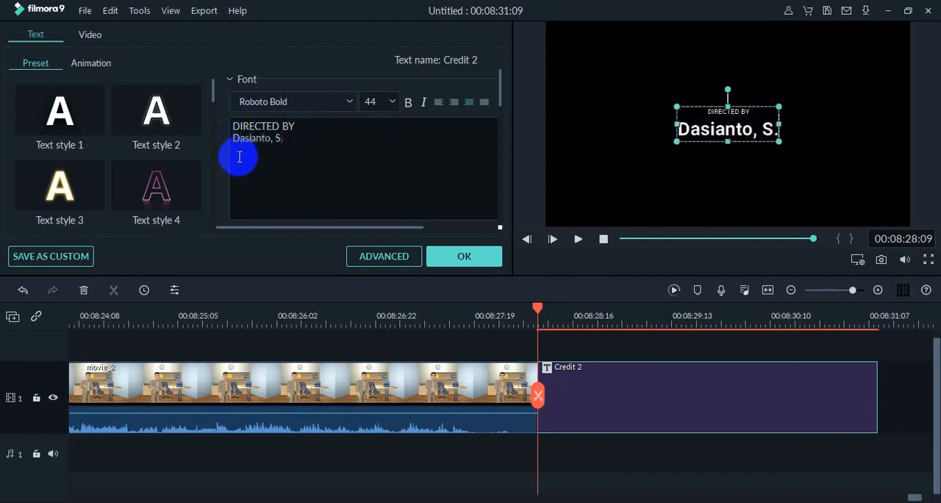
text(Pd)
key(Return)
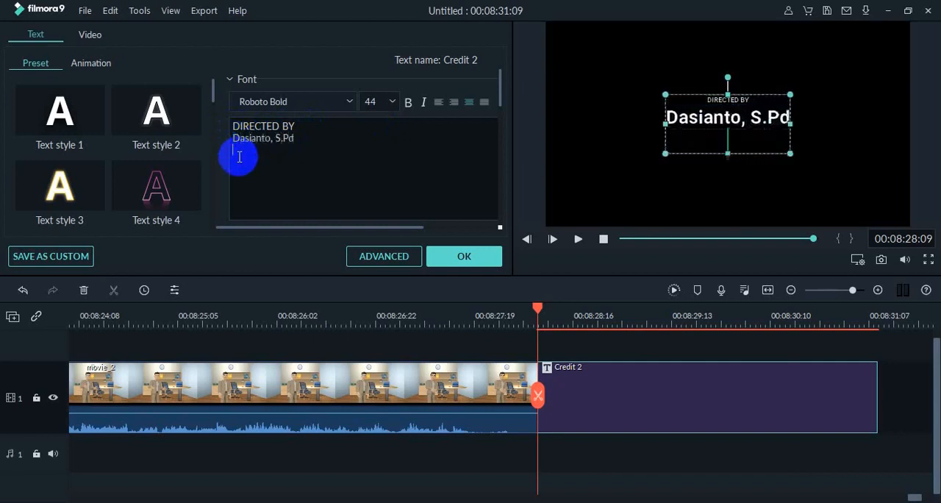
- Add a third credit line reading "(Guru Kimia SMA BSS Malang)", preview the Credit 2 title and apply the text
text((Gur)
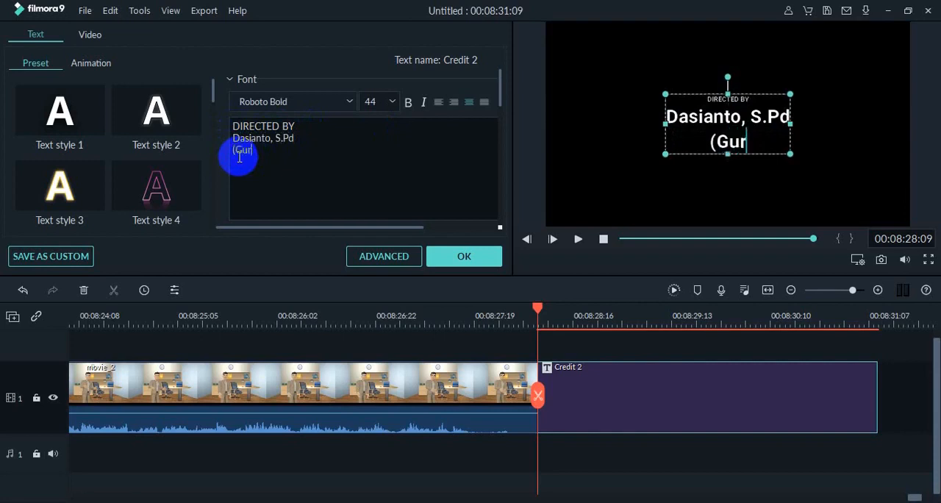
text(u Kimia )
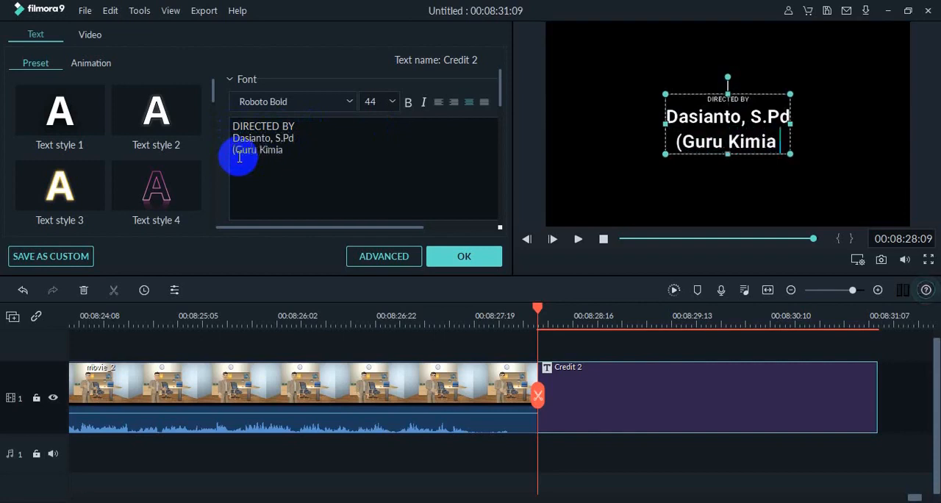
text(SMA BSS )
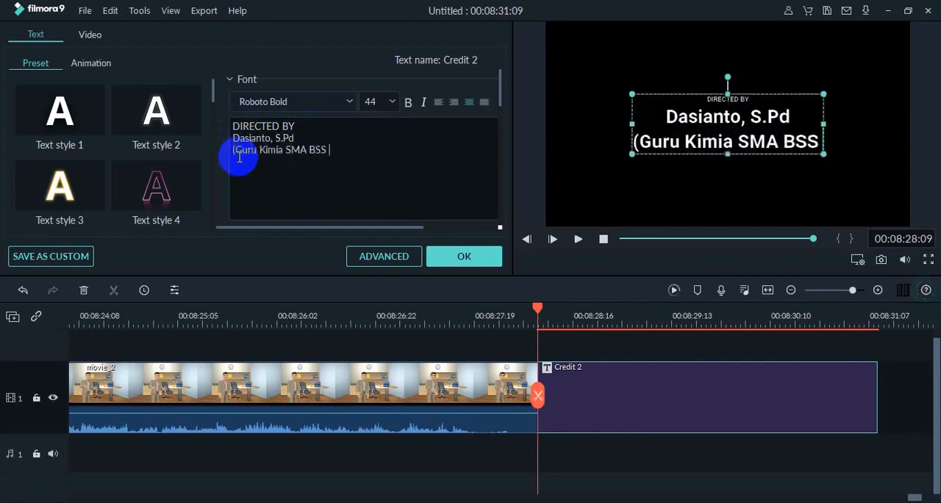
text(MAlang))
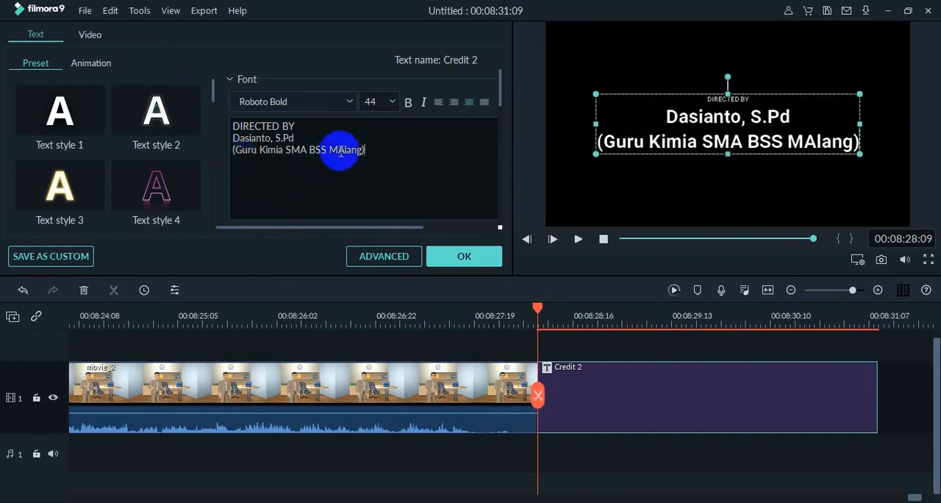
key(BackSpace)
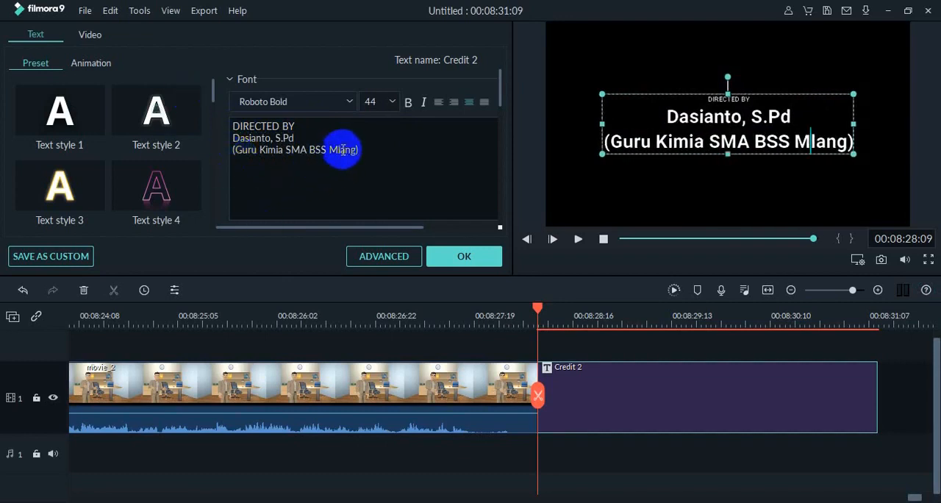
text(a)
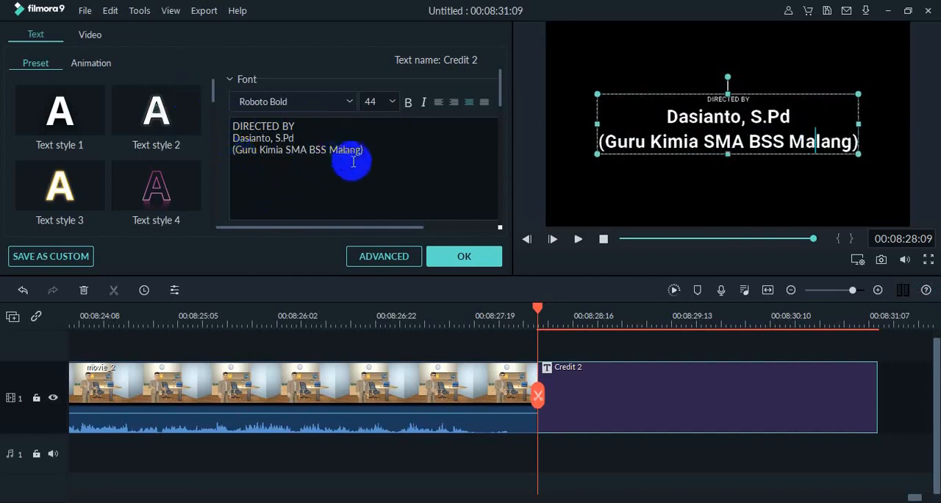
click(576, 242)
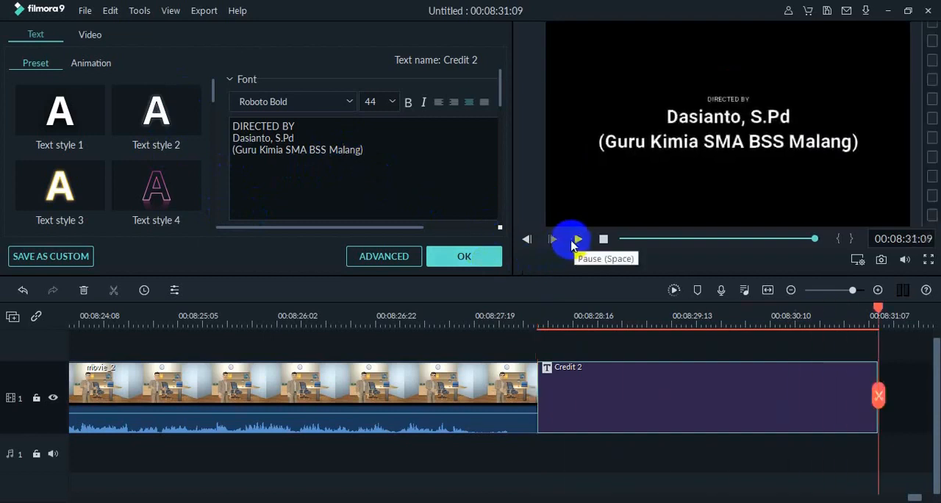
click(480, 272)
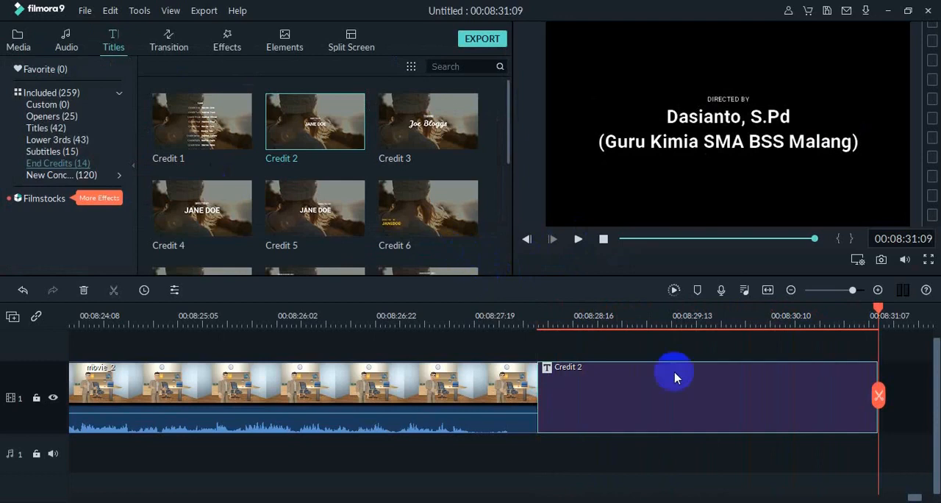
- Play the video from the beginning, through the Opener 11 title and into the movie clip
drag(877, 306, 395, 415)
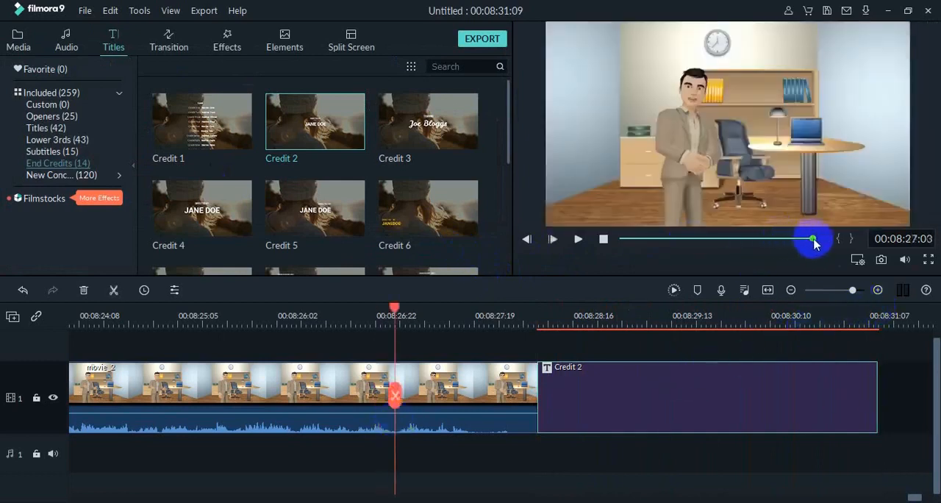
drag(804, 237, 566, 253)
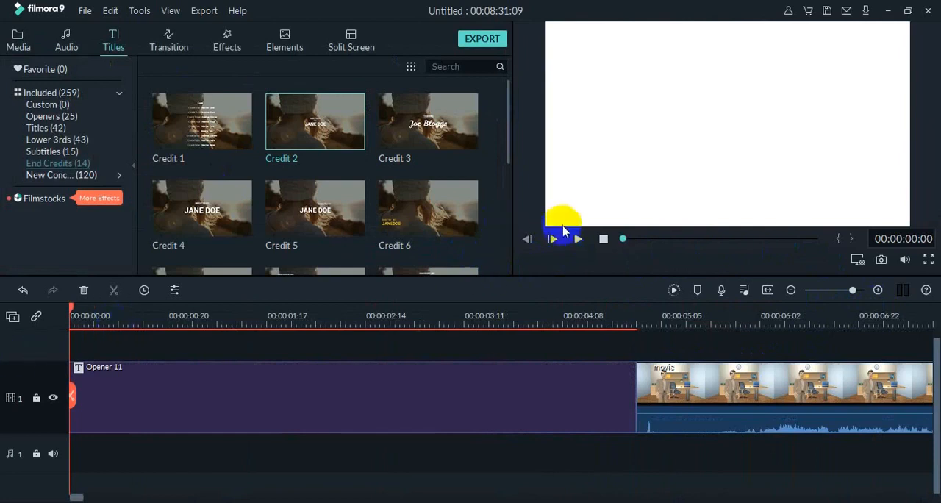
click(577, 241)
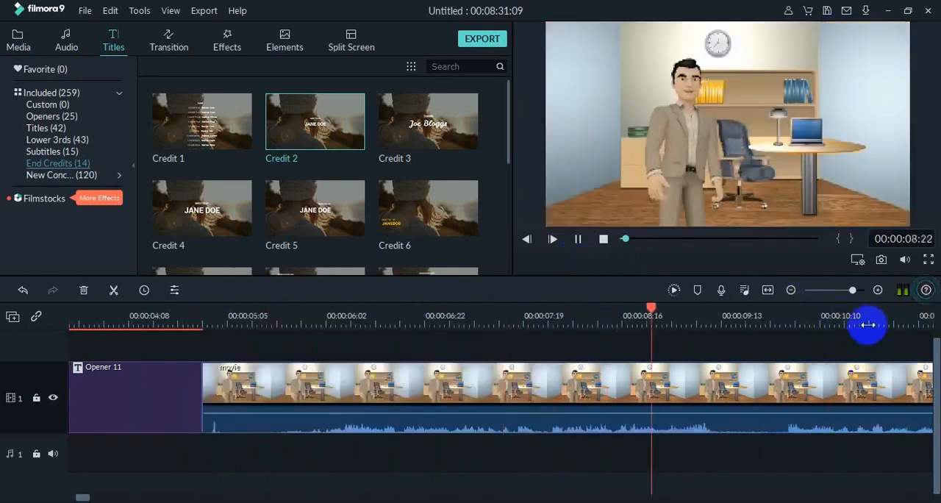
click(578, 239)
- Replay the join between Opener 11 and the movie clip from 00:00:04:20, then return to the start
drag(505, 309, 113, 326)
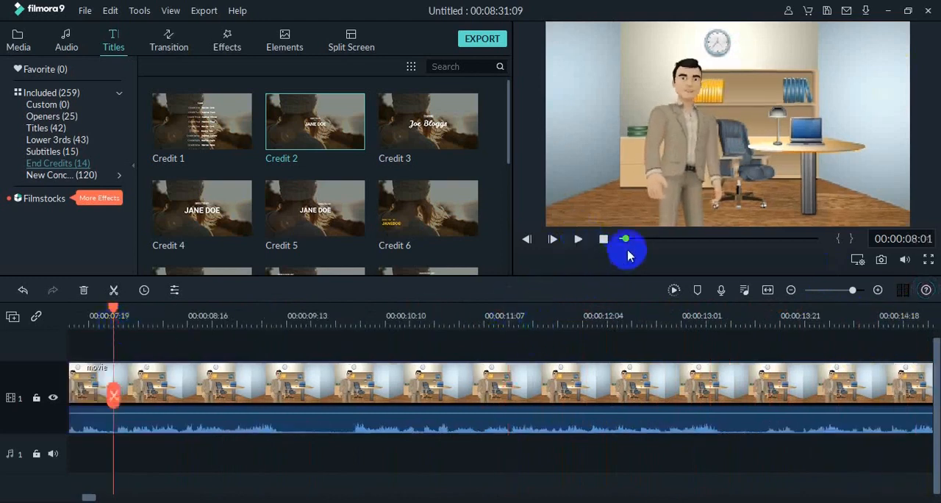
click(527, 240)
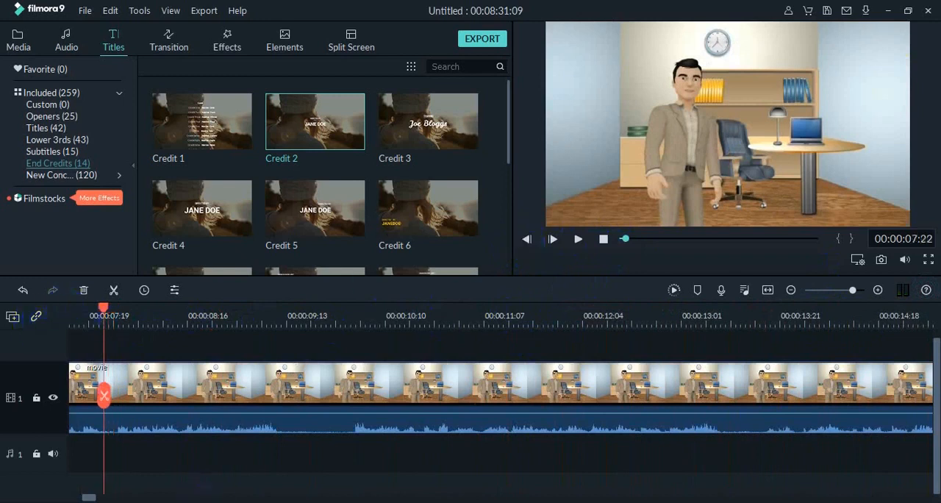
mouse_move(93, 497)
mouse_down()
mouse_move(76, 496)
mouse_move(86, 496)
mouse_up()
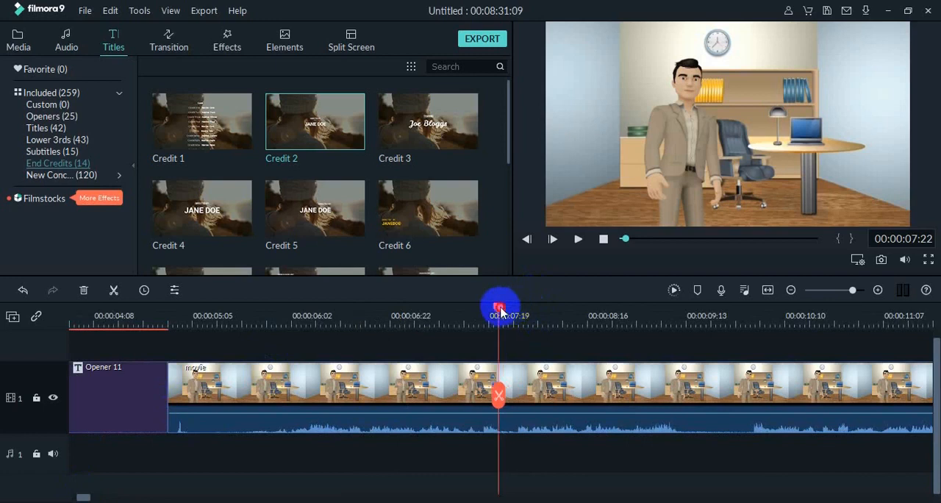
drag(499, 309, 150, 344)
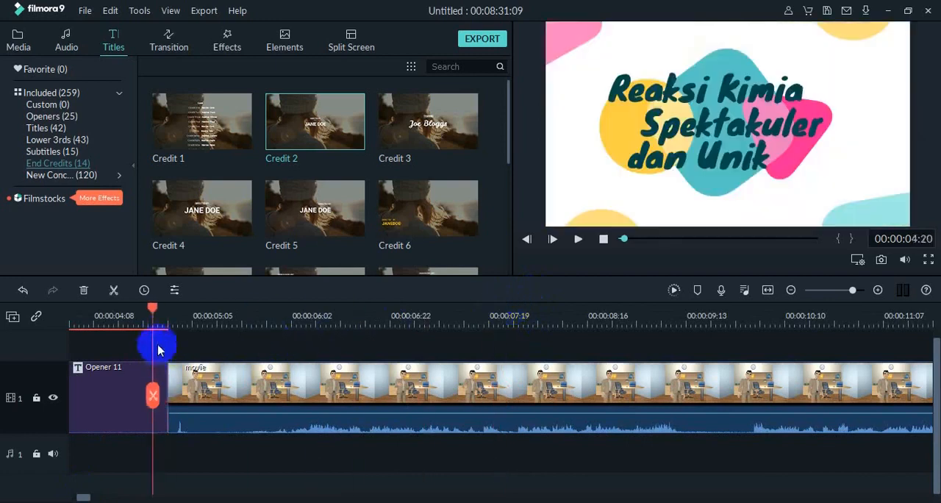
click(579, 240)
click(602, 239)
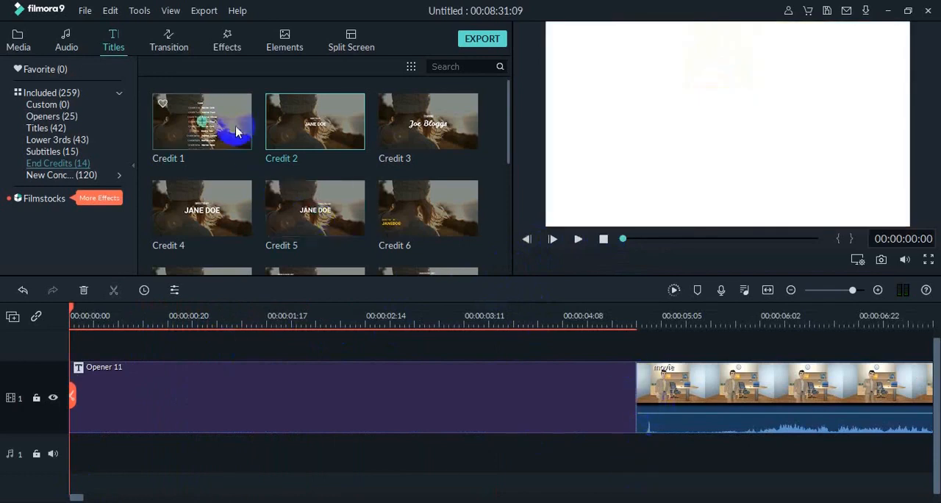
- Browse the included transitions by category, including Basic, 3D, Warp and Plain Shape
click(178, 47)
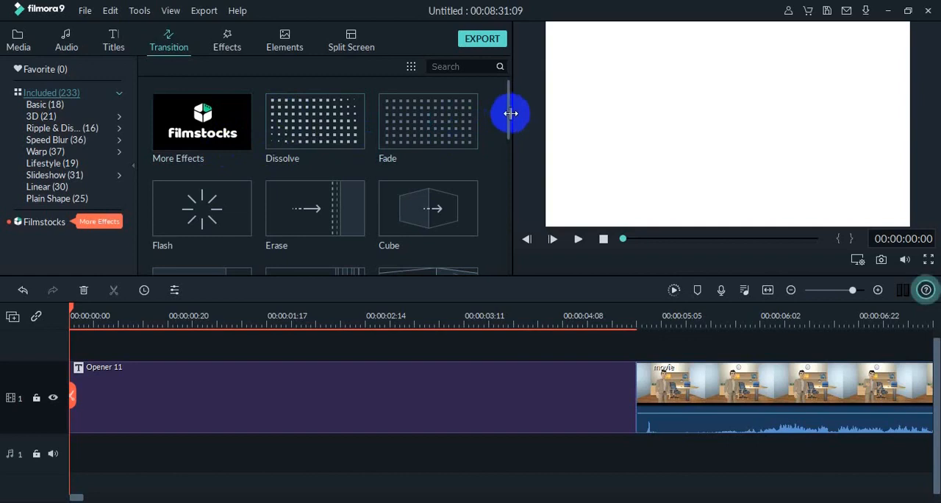
mouse_move(510, 113)
mouse_down()
mouse_move(503, 149)
mouse_move(503, 120)
mouse_up()
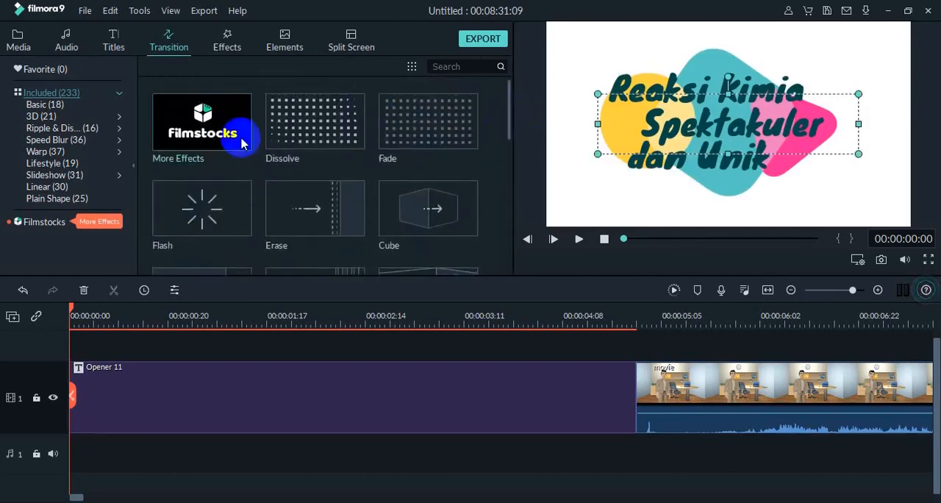
click(43, 108)
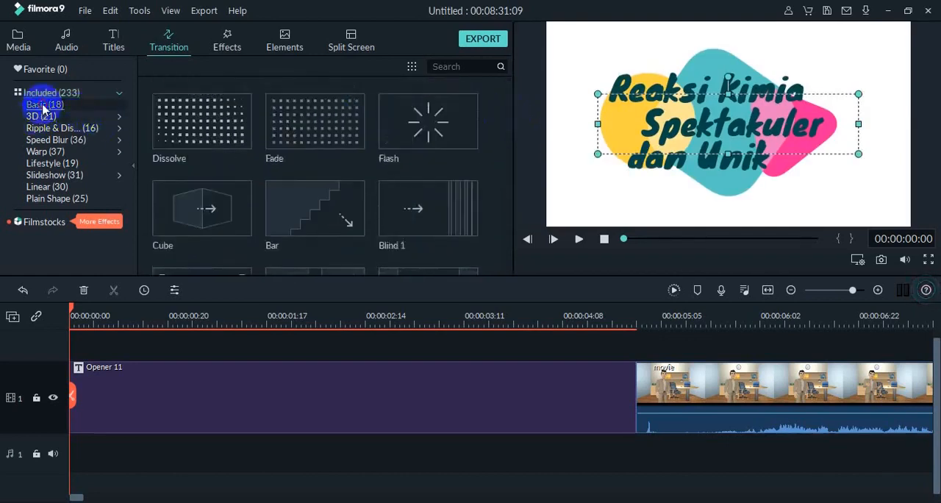
click(43, 117)
click(40, 128)
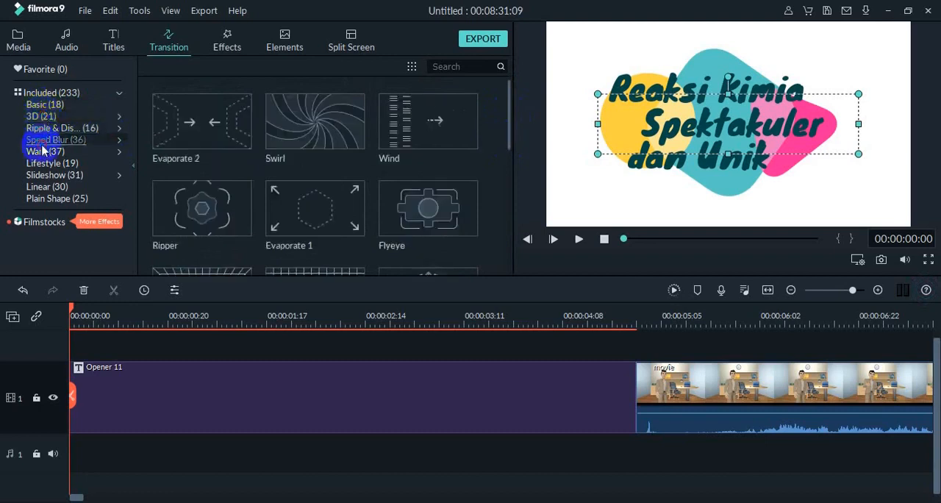
click(43, 151)
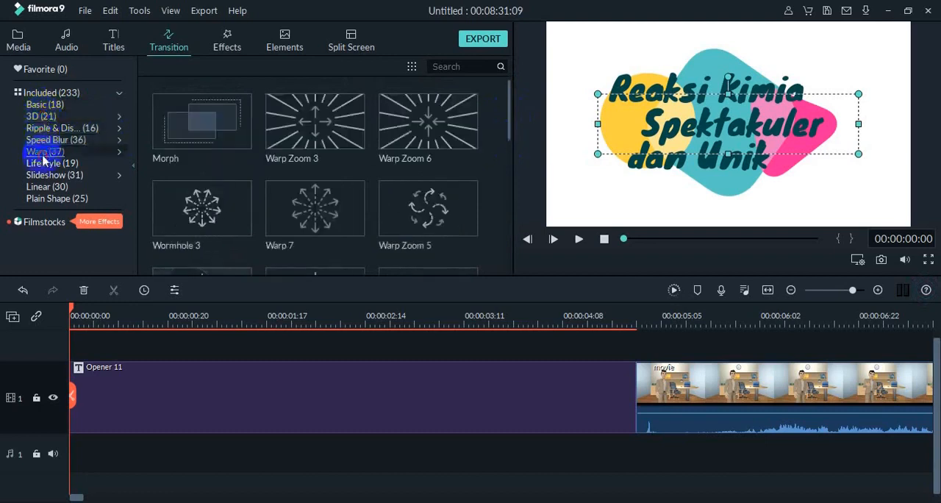
click(56, 188)
click(56, 200)
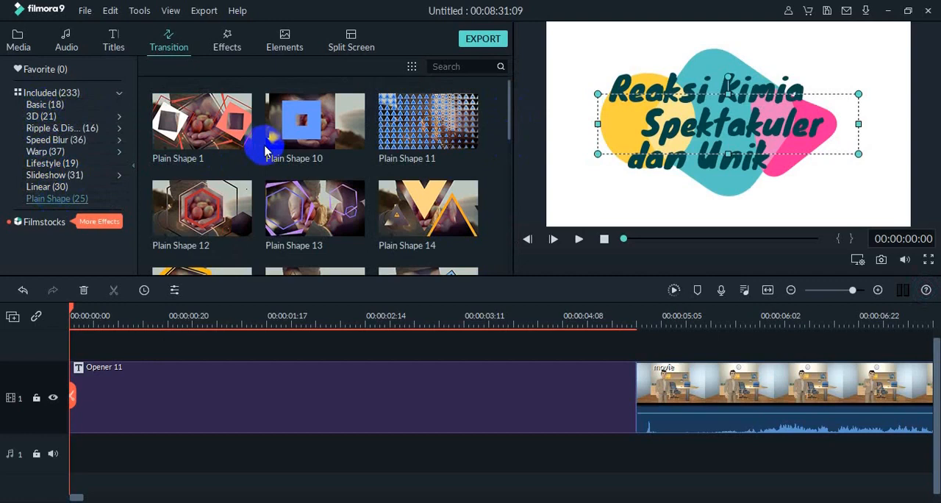
- Preview the Plain Shape 11 transition and place it on the join between Opener 11 and the movie clip
click(454, 132)
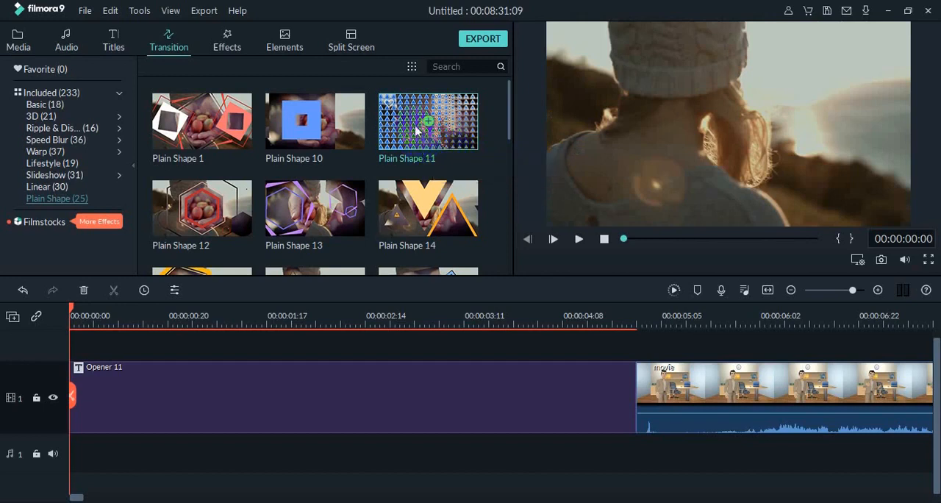
drag(424, 168, 544, 343)
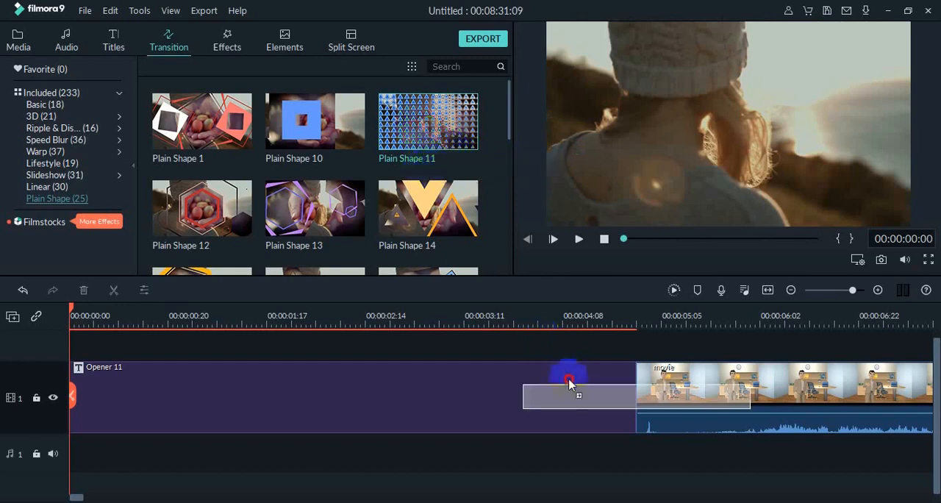
drag(570, 390, 572, 391)
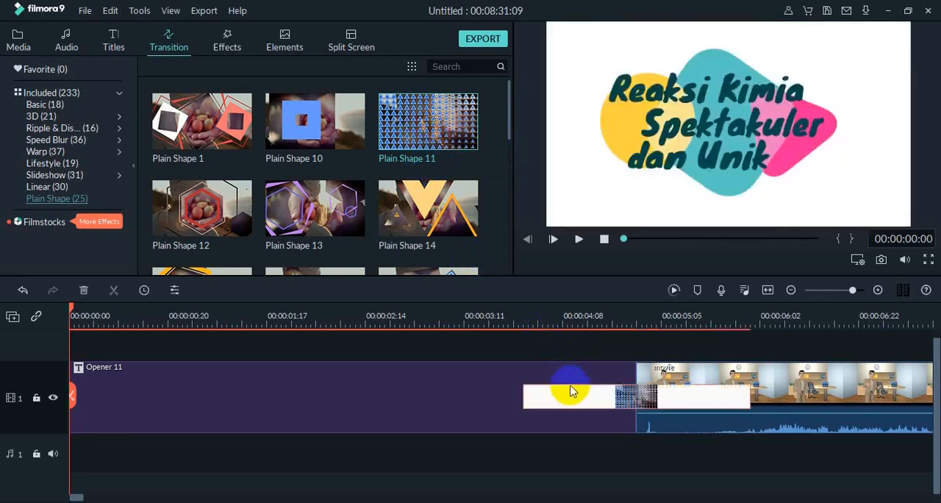
- Shorten the Plain Shape 11 transition to less than half its length, keeping it centred on the join
click(538, 398)
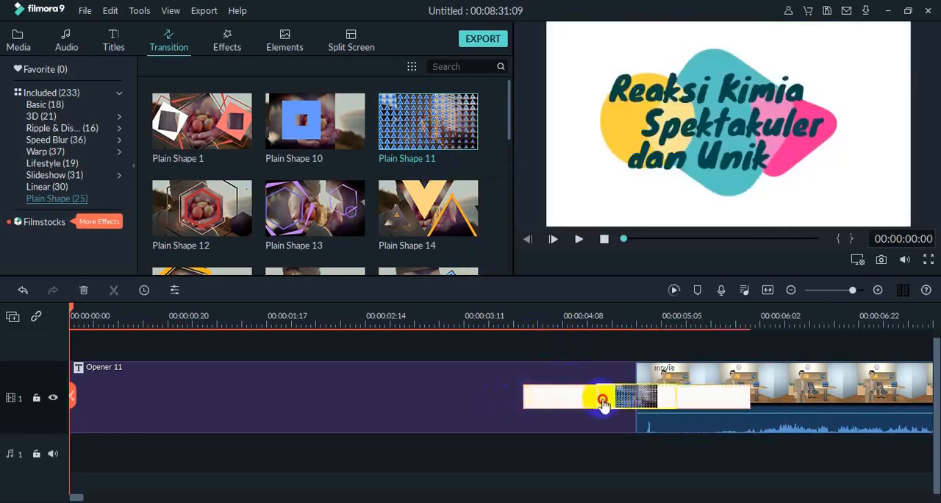
drag(593, 401, 593, 401)
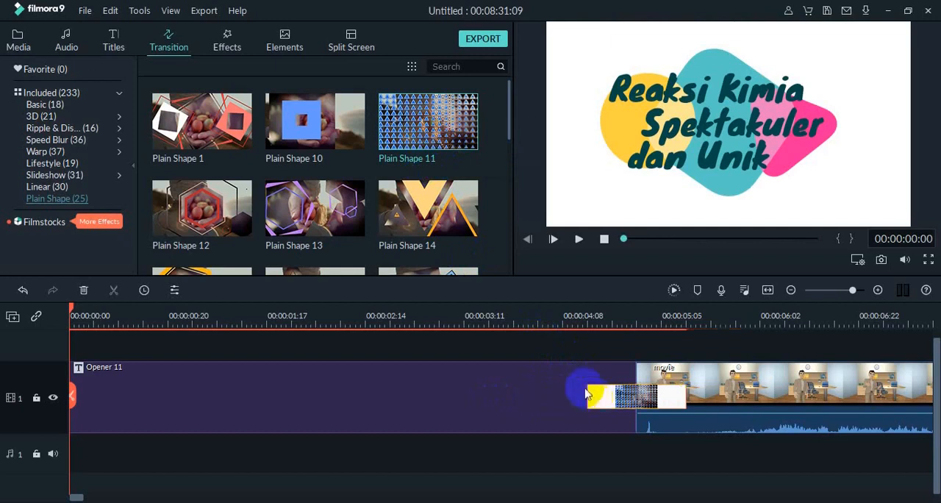
click(568, 379)
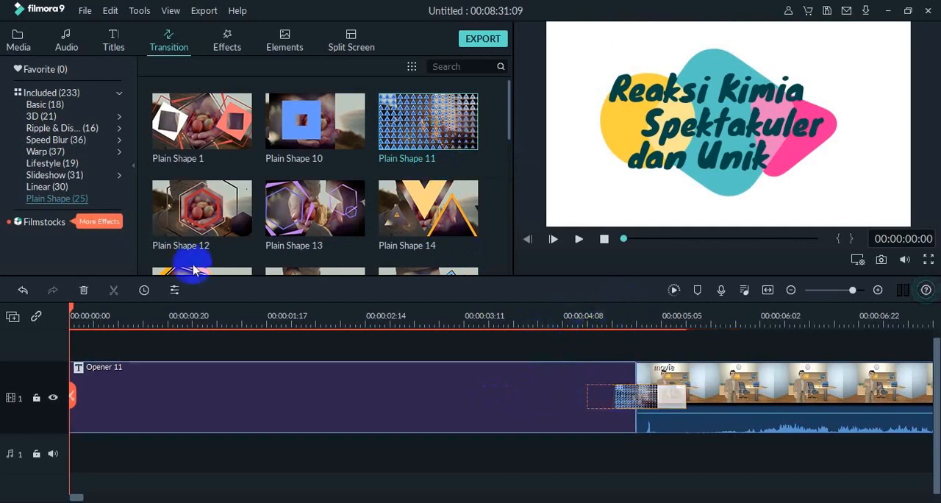
- Play from 00:00:04:09 across the Plain Shape 11 transition into the movie clip to check the effect
drag(72, 309, 568, 403)
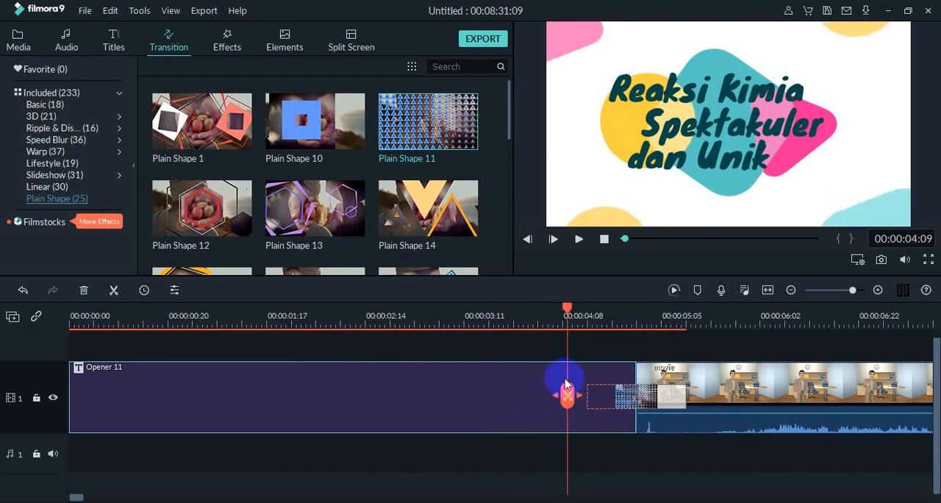
click(579, 241)
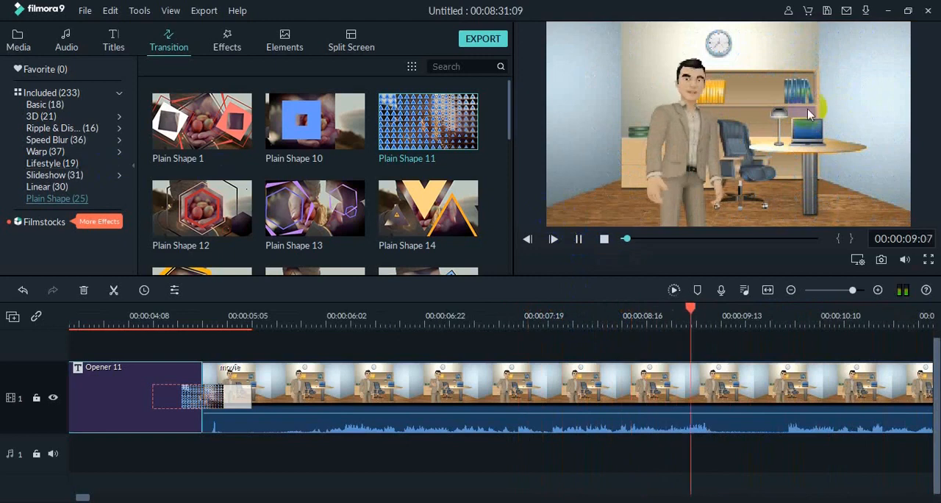
click(577, 239)
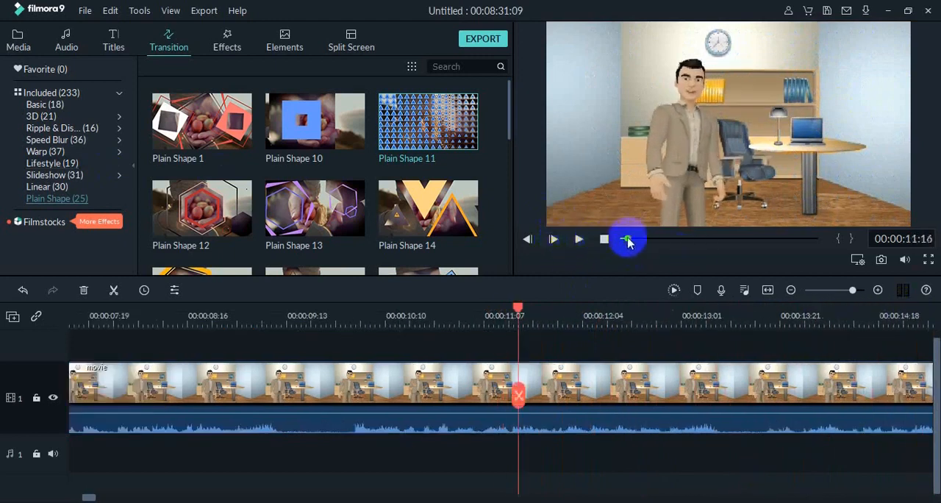
- Place the Plain Shape 19 transition on the join between the movie clip and the 29 Reaksi Kimia clip
mouse_move(626, 241)
mouse_down()
mouse_move(630, 249)
mouse_move(646, 237)
mouse_move(628, 246)
mouse_up()
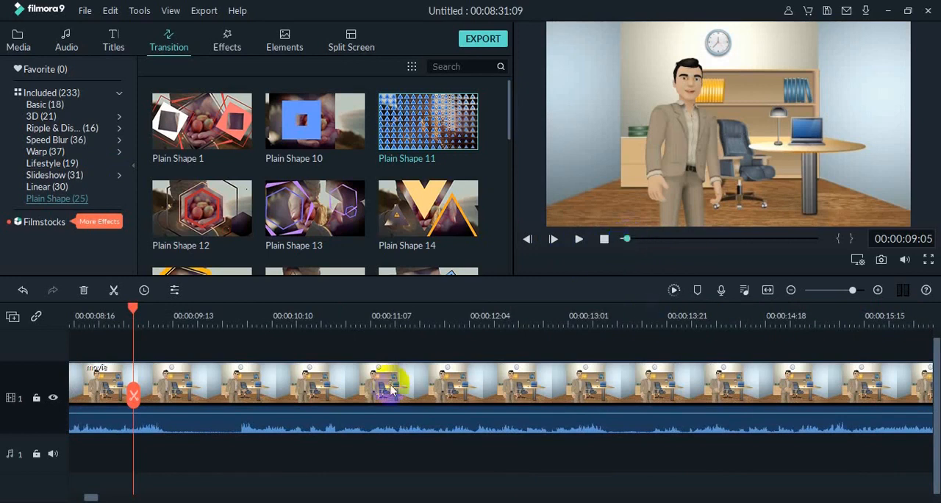
drag(135, 311, 703, 383)
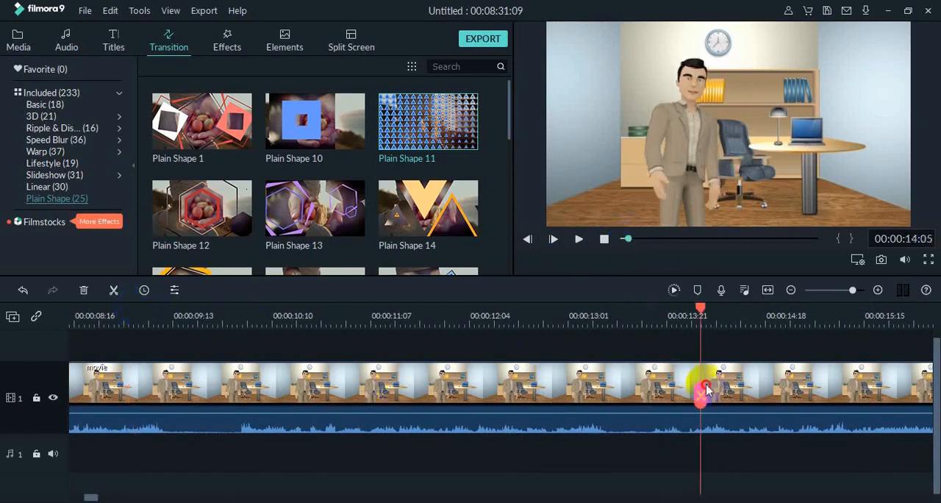
drag(90, 498, 109, 498)
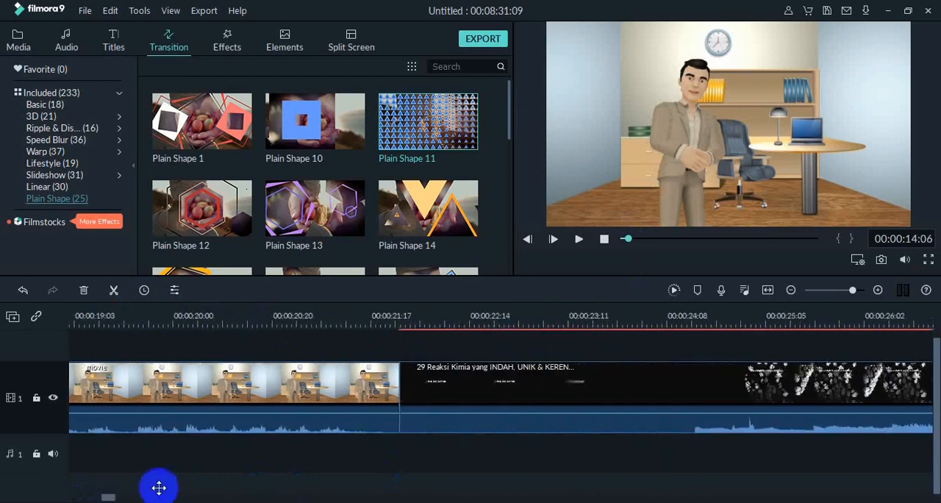
click(382, 399)
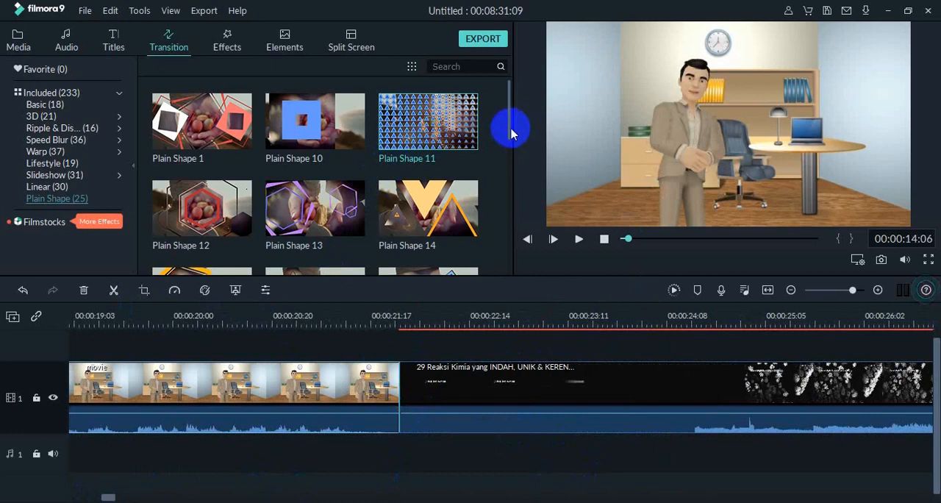
drag(511, 134, 506, 213)
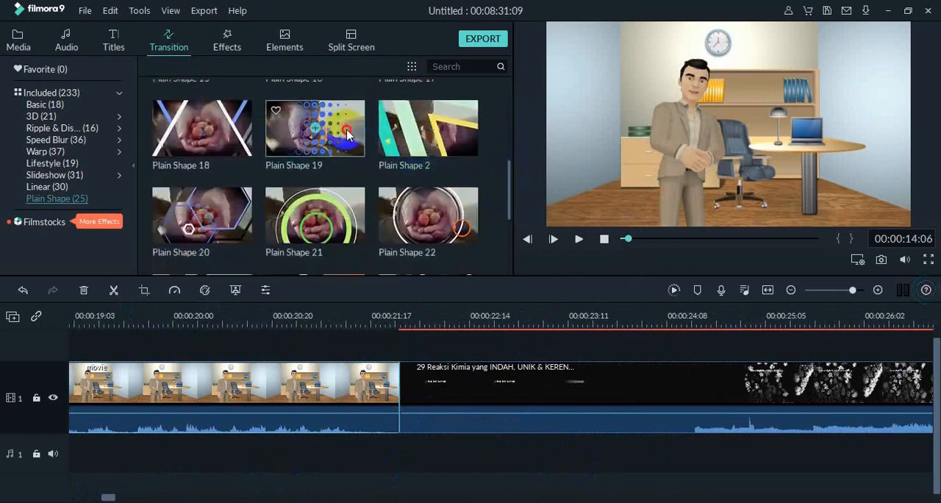
drag(346, 133, 345, 402)
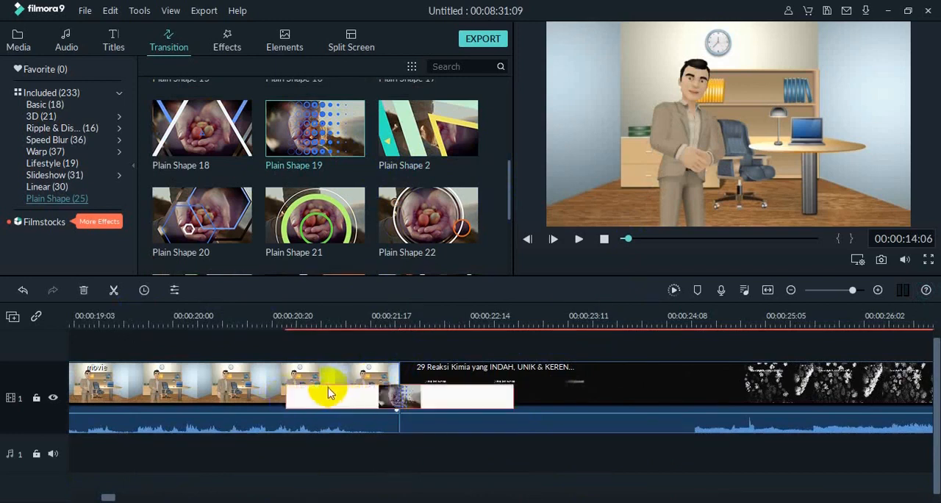
- Play from 00:00:14:06 across the Plain Shape 19 transition into the reaction footage to check the effect
click(287, 357)
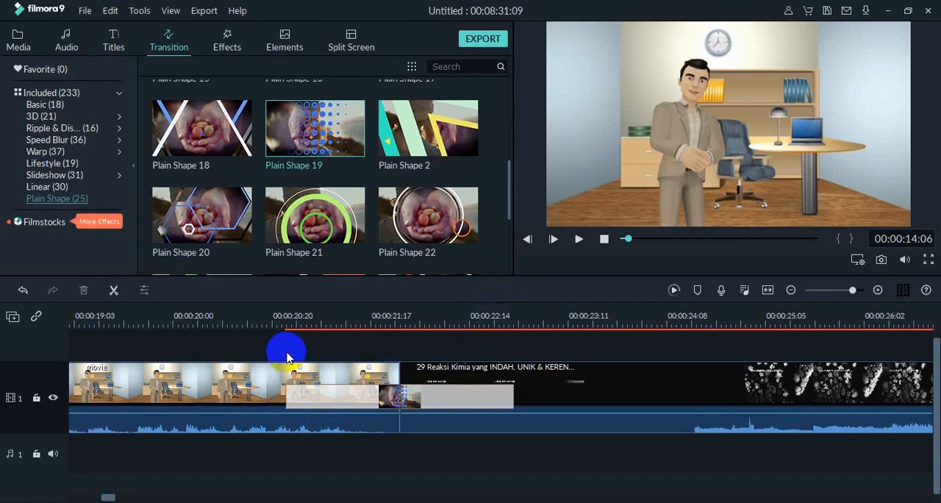
click(578, 239)
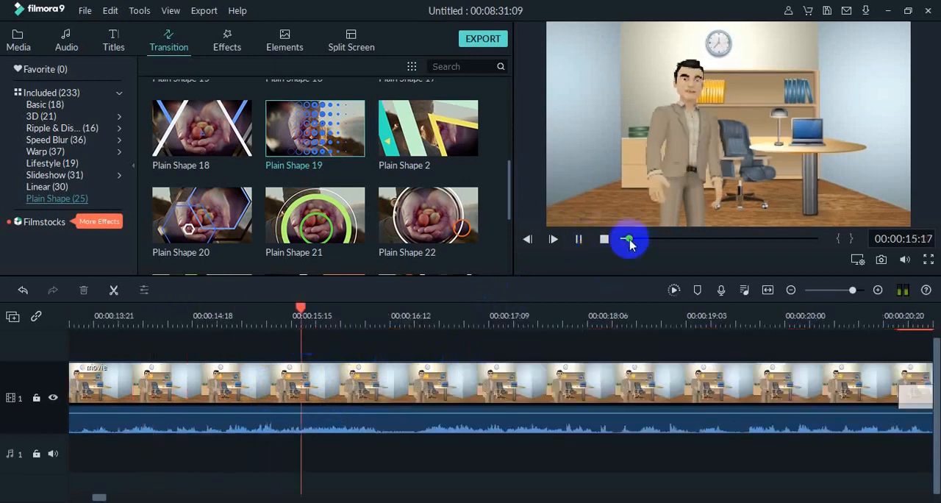
mouse_move(628, 242)
mouse_down()
mouse_move(646, 247)
mouse_move(629, 250)
mouse_up()
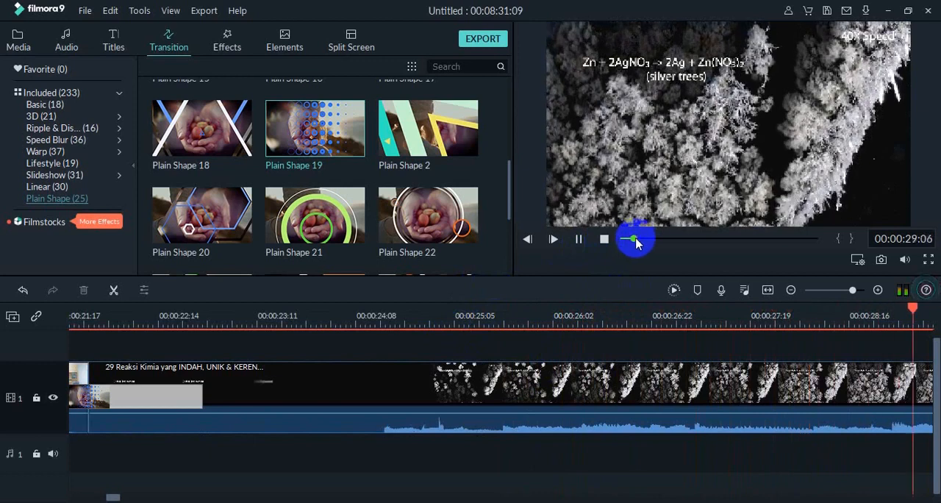
- Place the Plain Shape 1 transition on the join between the 29 Reaksi Kimia clip and movie_2, and shorten it
drag(636, 241, 809, 279)
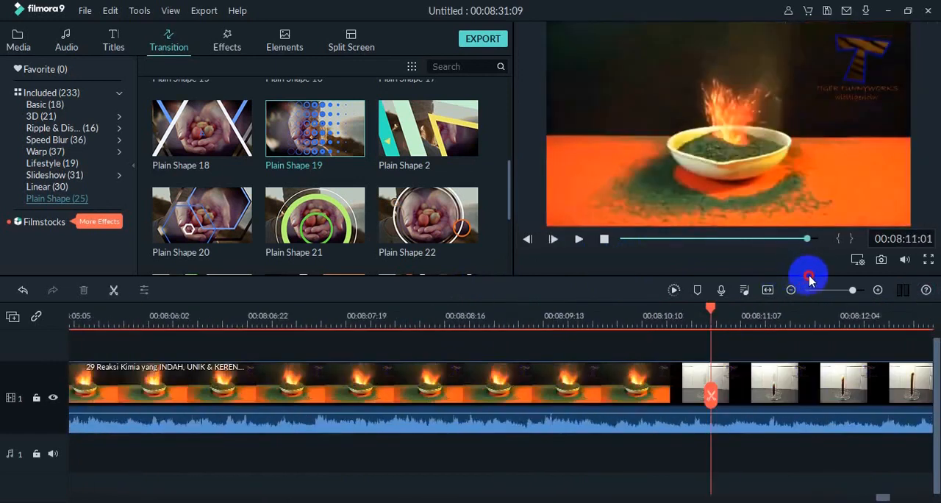
key(space)
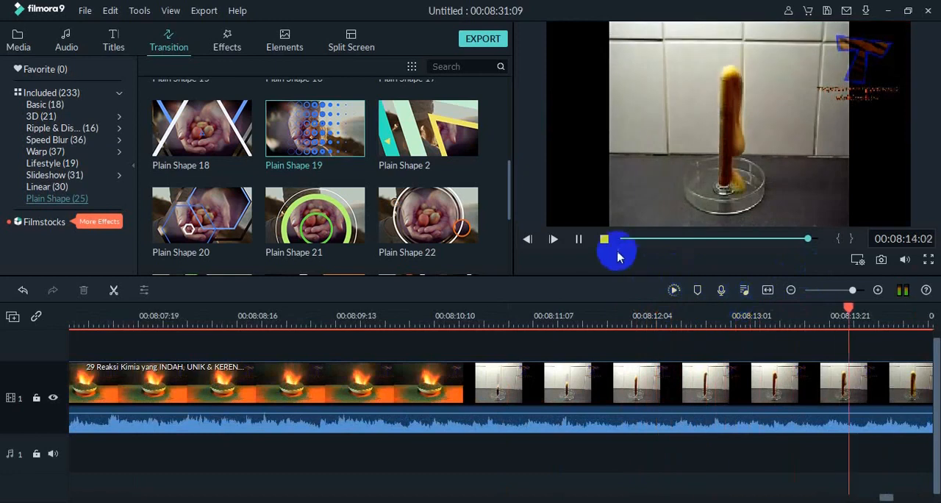
click(578, 240)
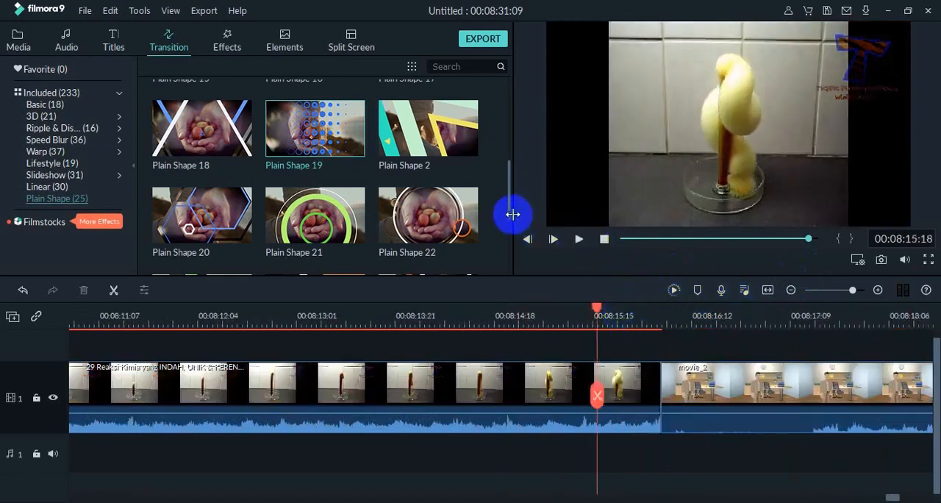
drag(510, 213, 506, 123)
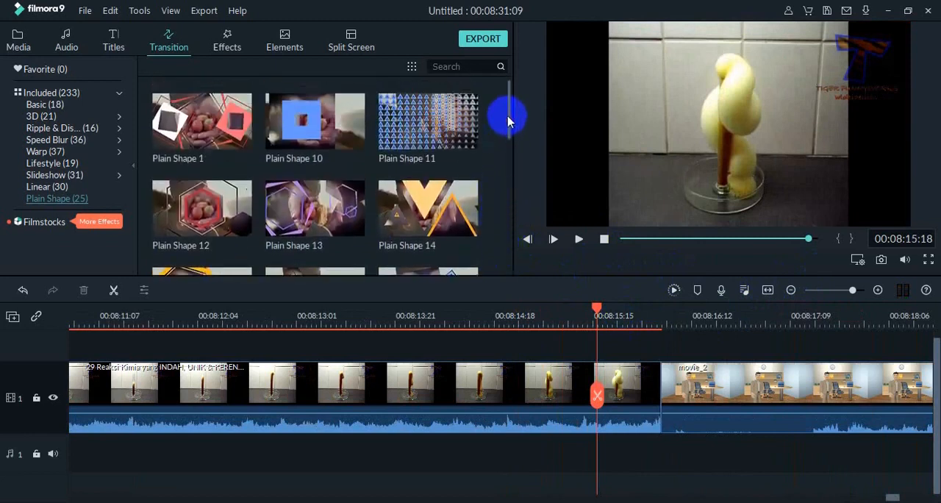
drag(215, 132, 628, 397)
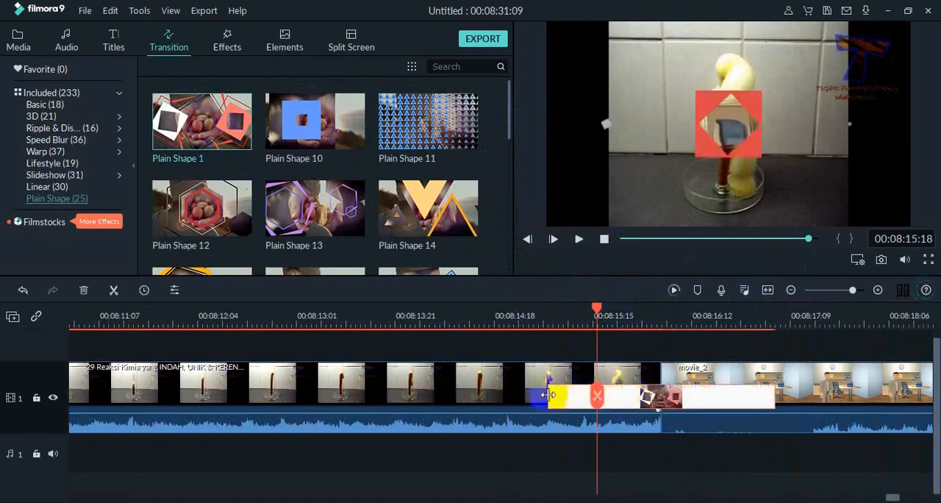
drag(547, 396, 619, 407)
- Play through to the end credits and trim the end of movie_2 back to 00:08:28:08, cutting off the Tellagami logo frame
click(579, 239)
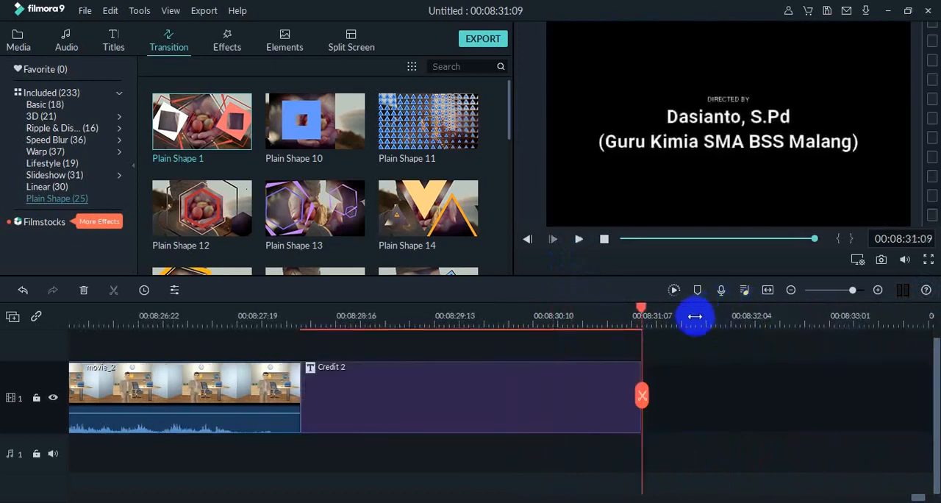
drag(641, 314, 294, 397)
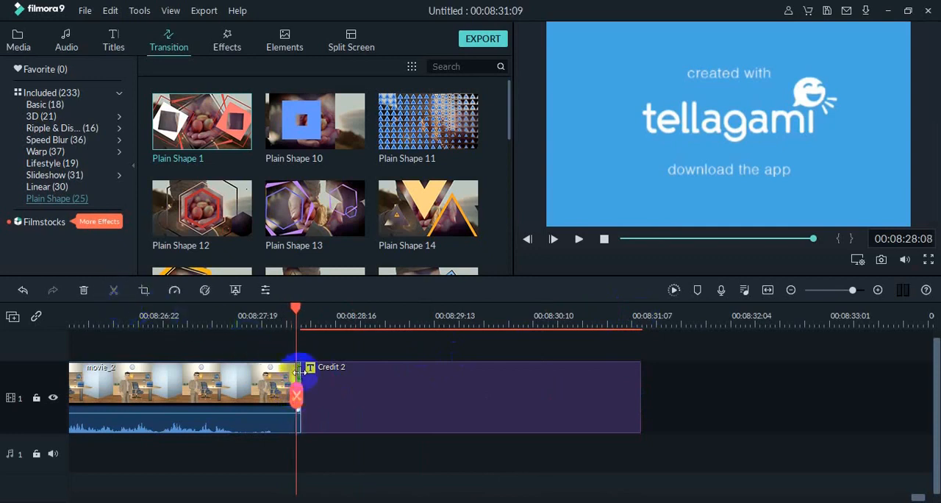
drag(299, 379, 299, 378)
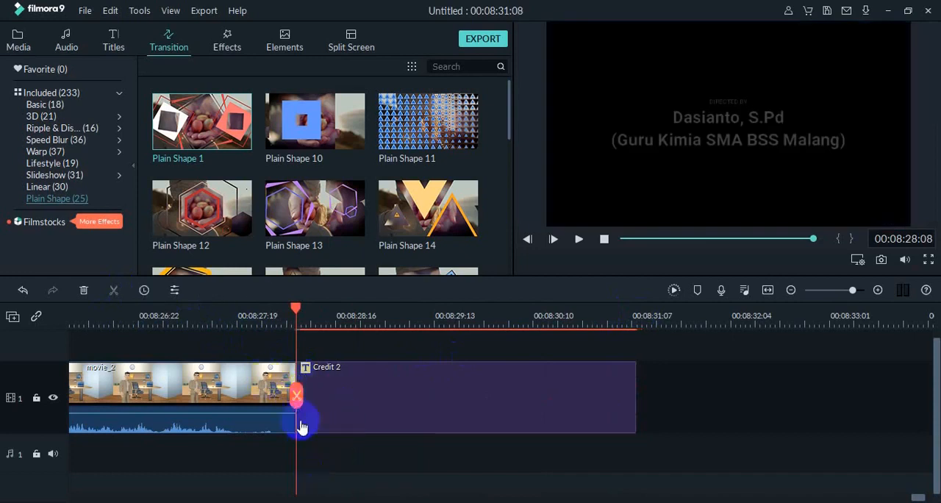
- Return to the beginning of the video and play it, pausing at 00:00:10:13 in the movie clip
drag(298, 312, 76, 330)
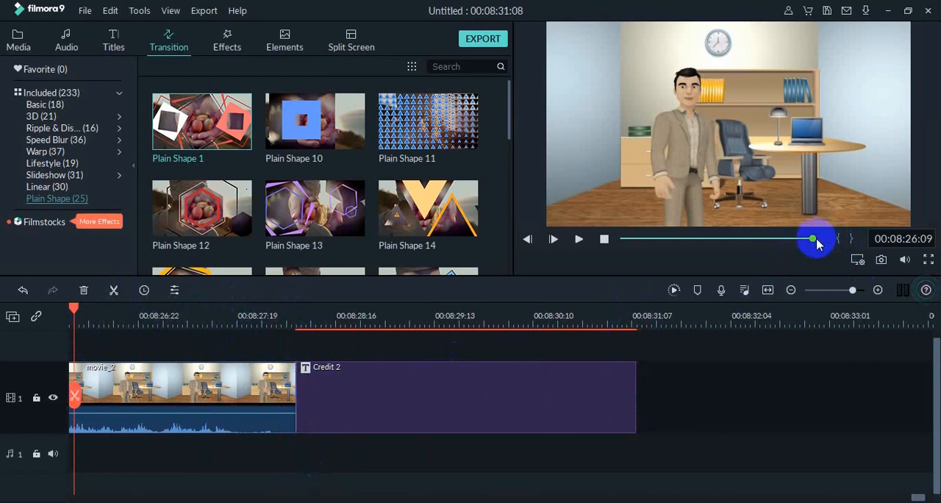
drag(817, 244, 620, 244)
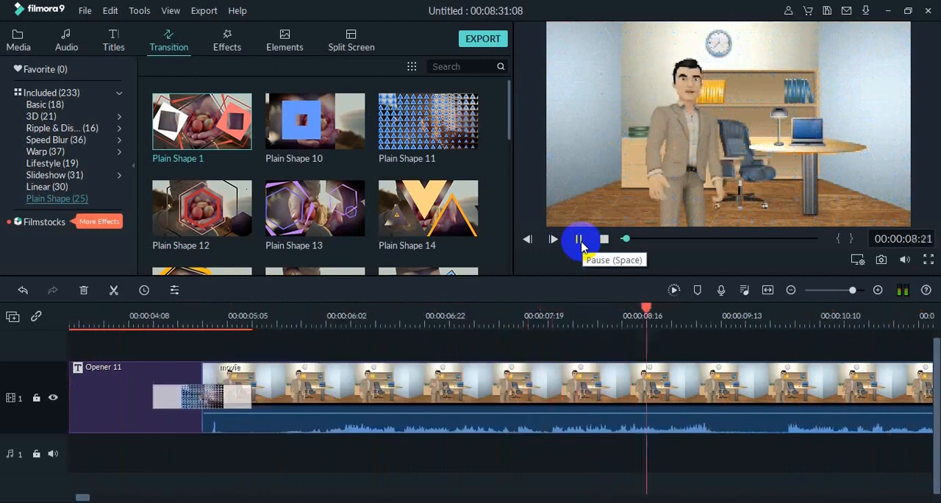
click(579, 240)
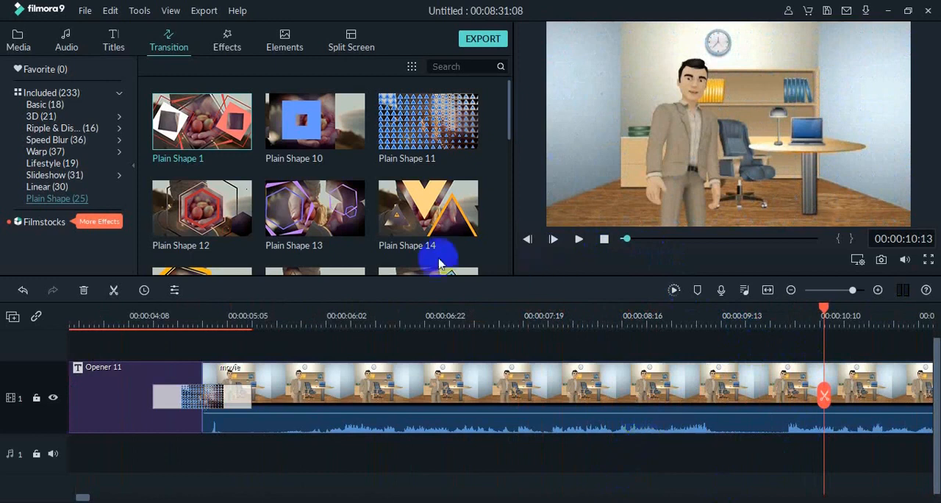
- Browse the title presets and add Lower Third 4 on a second video track above the movie clip, starting just before 00:00:10:13
click(112, 43)
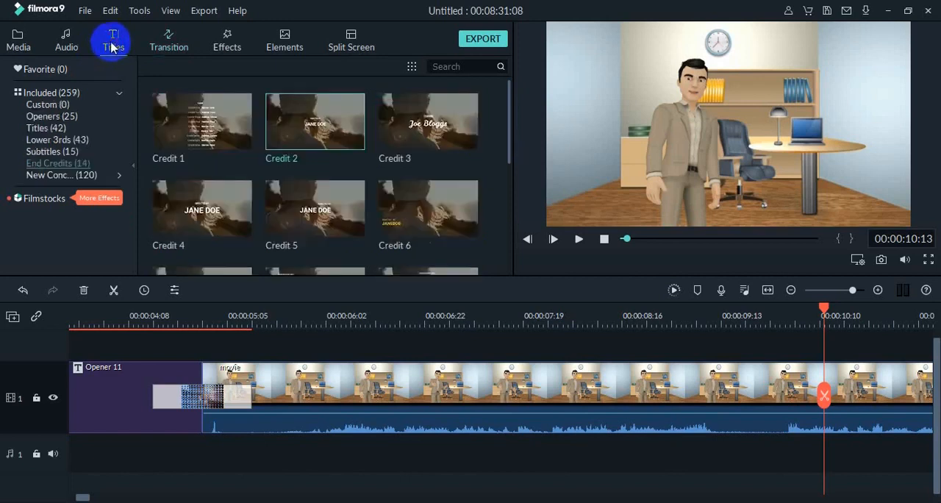
click(51, 153)
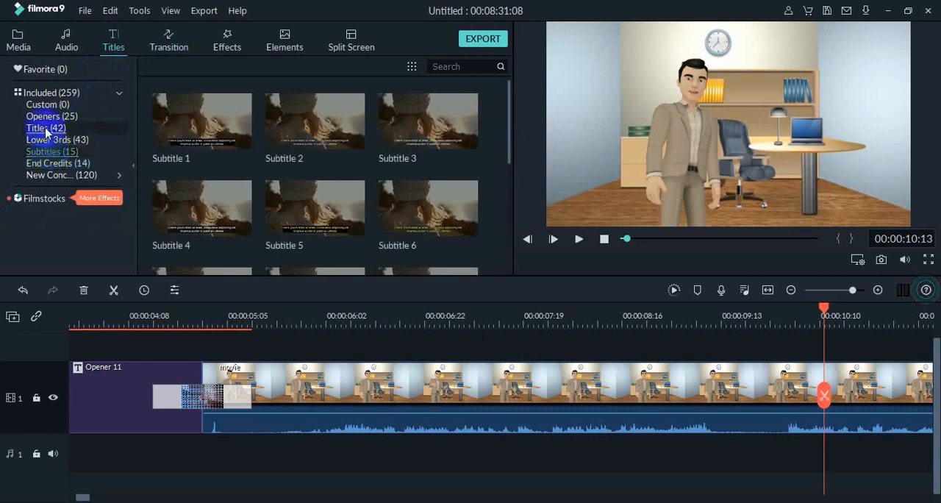
click(46, 129)
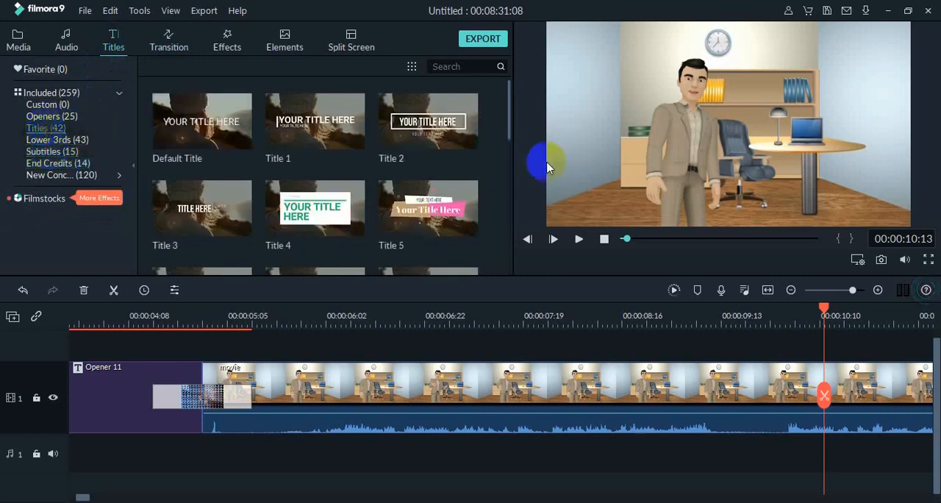
drag(509, 129, 514, 180)
mouse_move(513, 186)
mouse_down()
mouse_move(518, 282)
mouse_move(525, 116)
mouse_up()
click(42, 151)
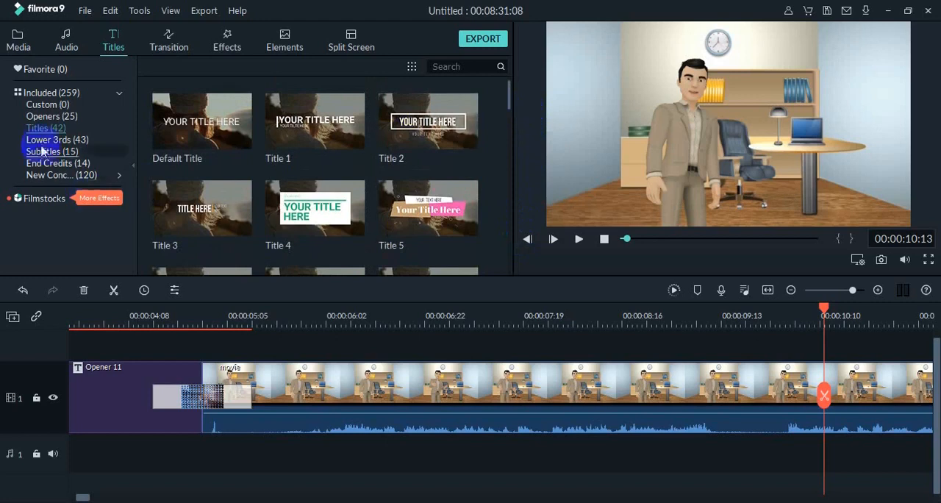
click(40, 143)
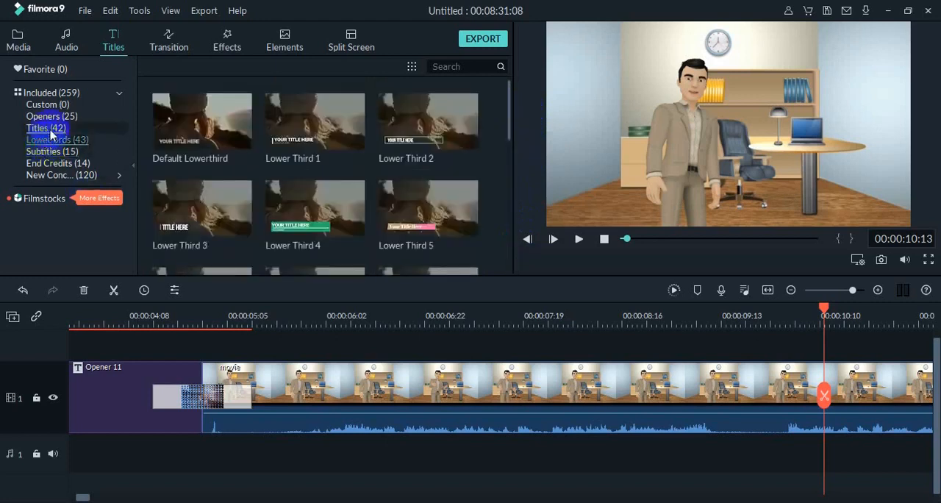
click(294, 220)
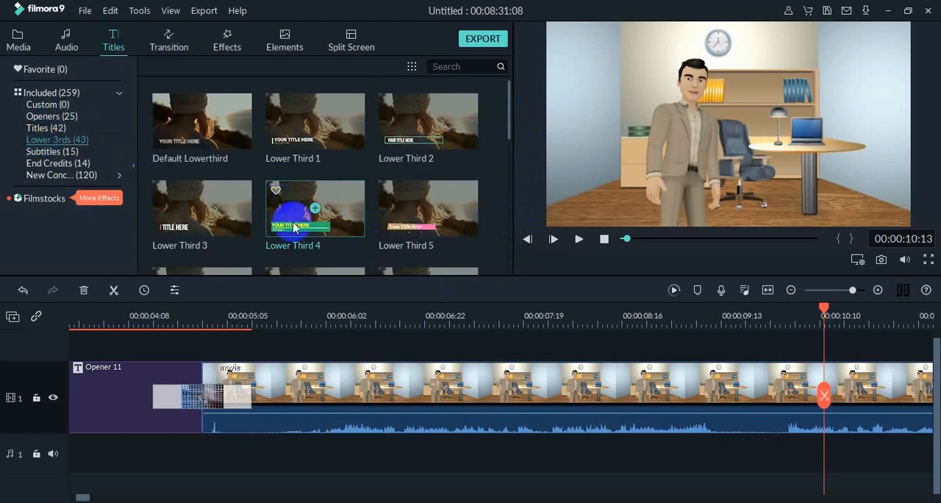
drag(294, 226, 770, 354)
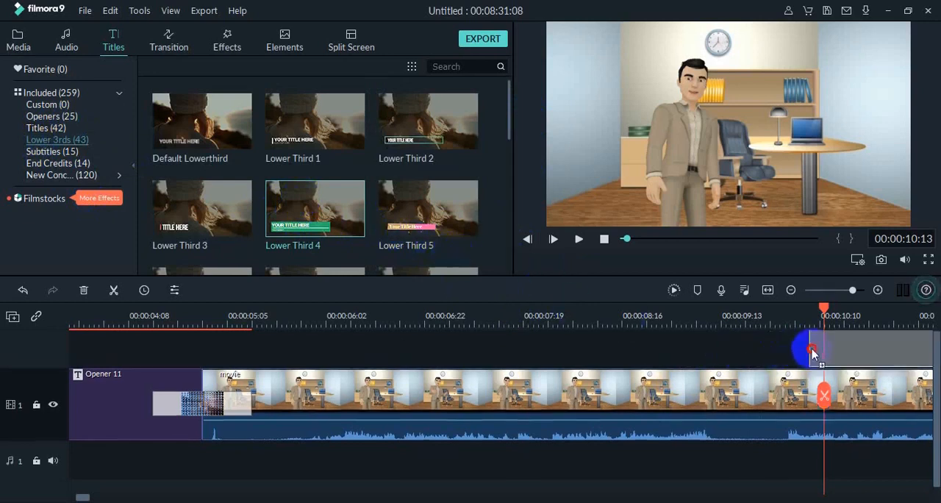
drag(813, 353, 816, 351)
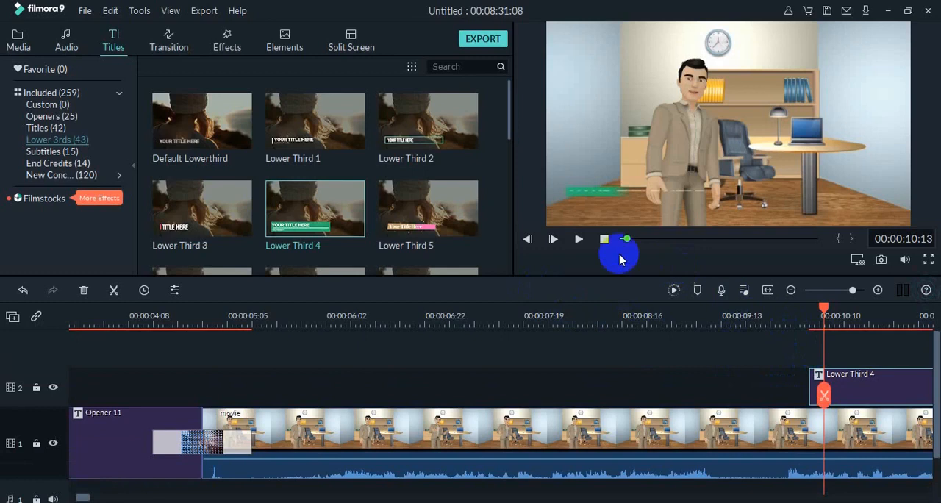
- Play from 00:00:10:07 through the Lower Third 4 title, pausing at 00:00:21:16 in the Plain Shape 19 transition
drag(823, 308, 804, 310)
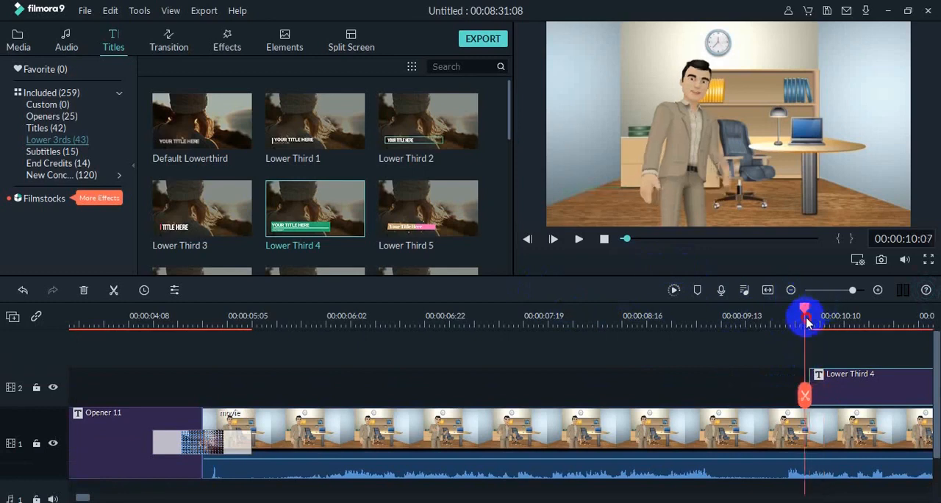
click(579, 240)
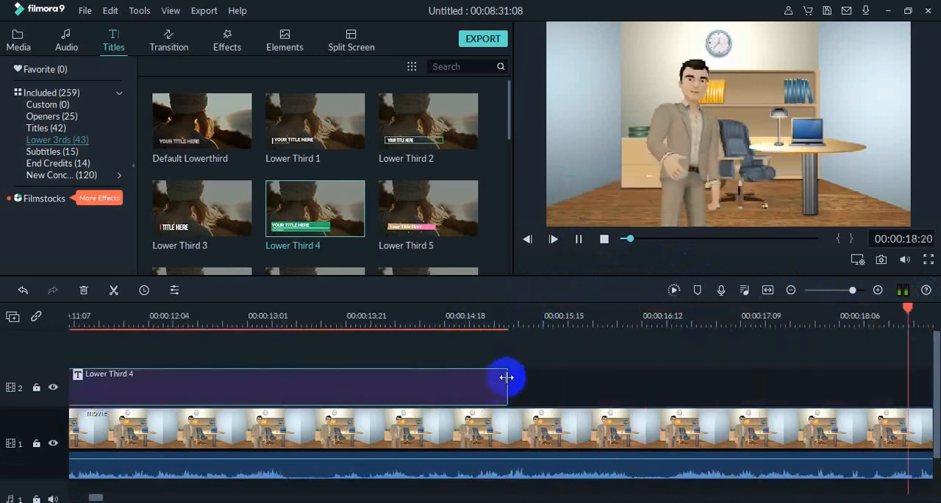
click(578, 241)
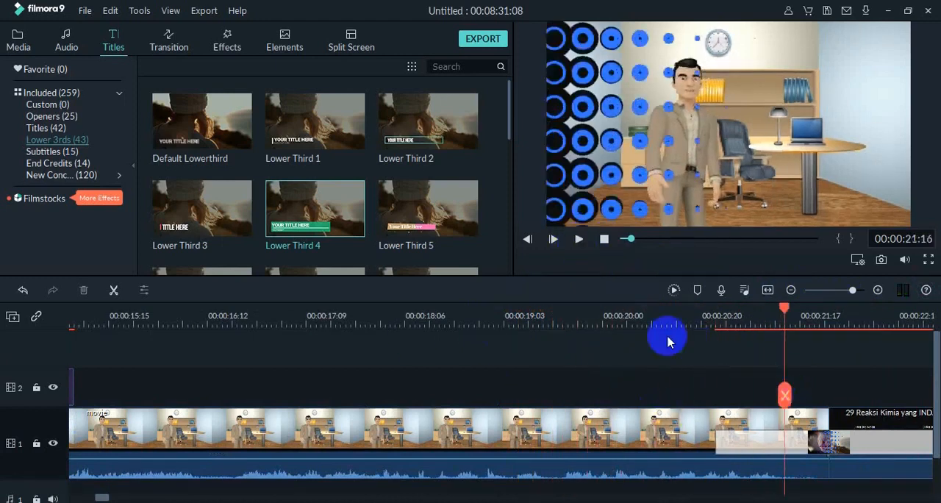
- Scrub back through the opening and movie clip to 00:00:14:17 to view the Lower Third 4 title over the presenter
mouse_move(630, 238)
mouse_down()
mouse_move(637, 254)
mouse_move(626, 245)
mouse_up()
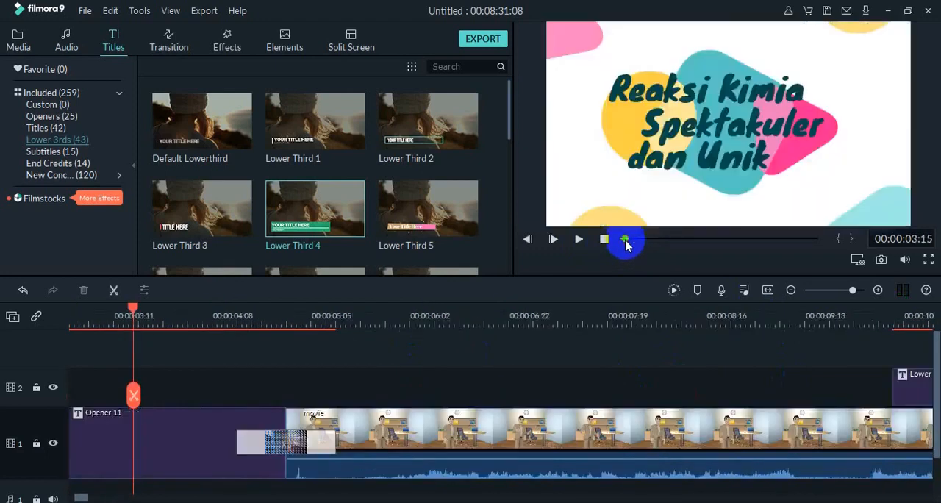
drag(131, 309, 860, 448)
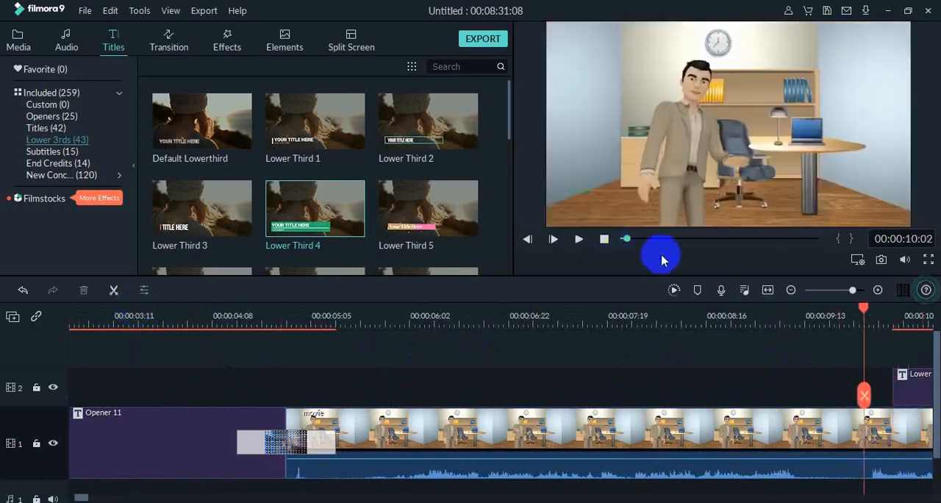
drag(627, 241, 630, 242)
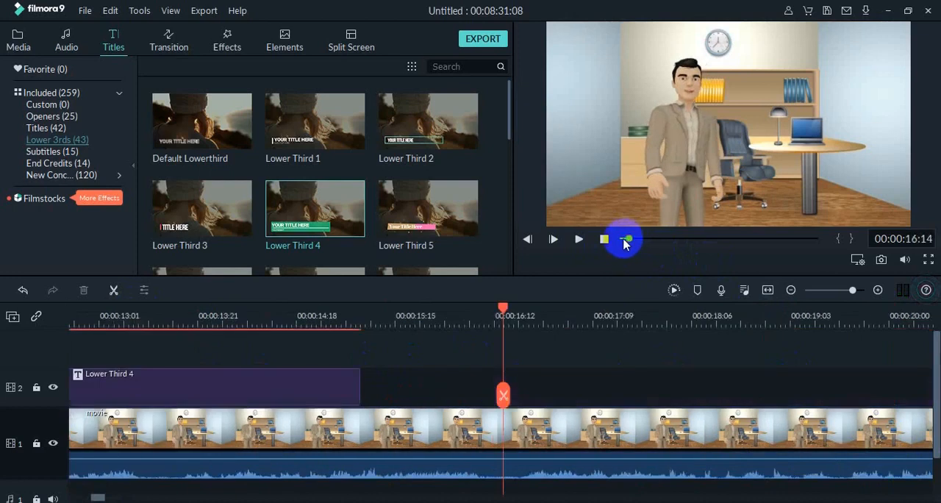
drag(630, 241, 629, 241)
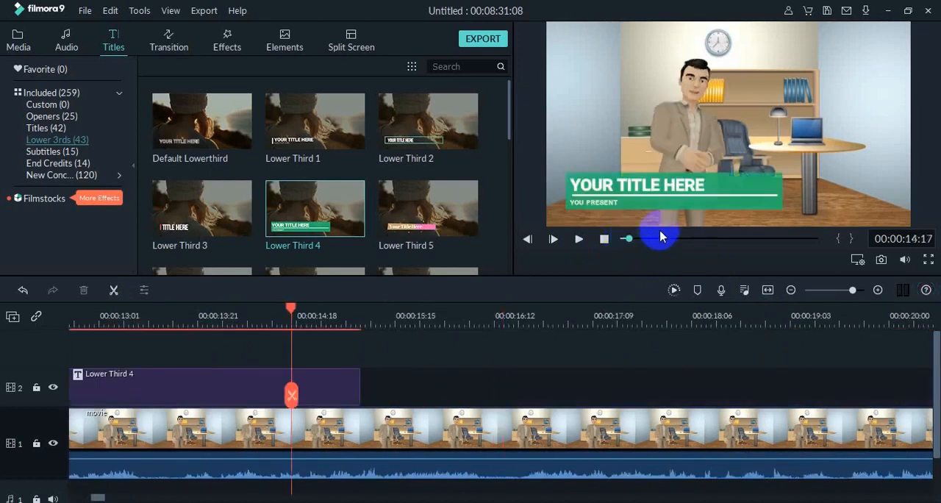
- Replace the Lower Third 4 placeholders with the presenter's name and degree on the main line and "Guru Kimia SMA BSS Malang" below
double_click(673, 192)
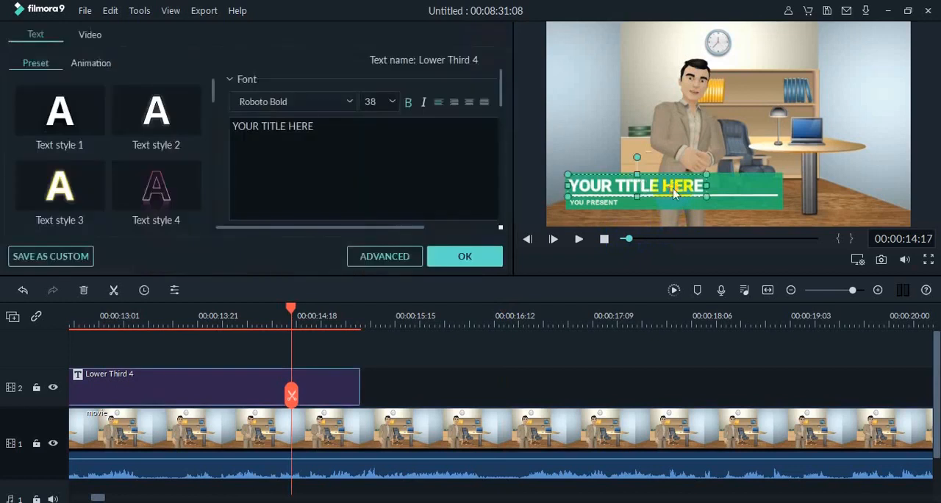
click(585, 223)
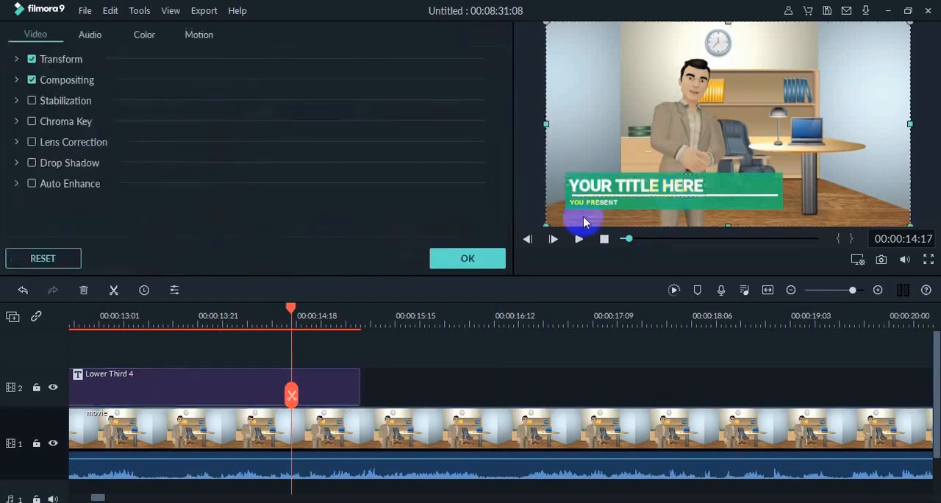
double_click(644, 193)
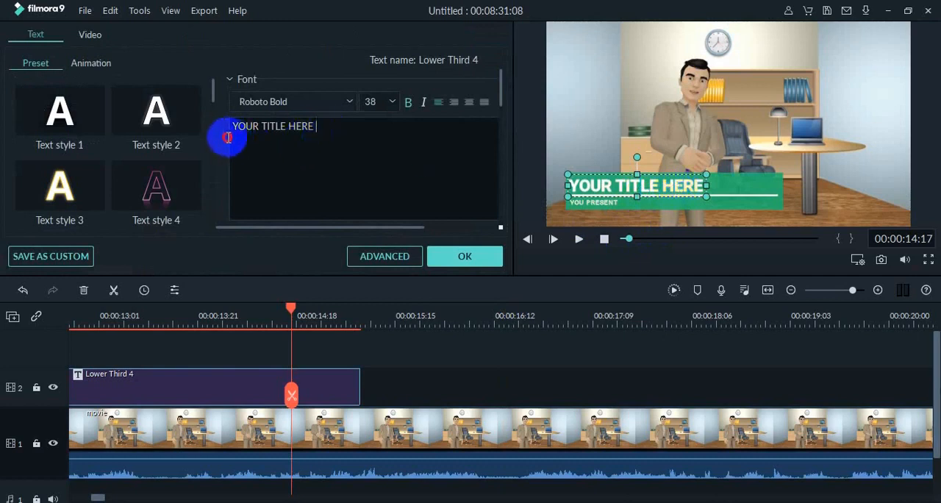
drag(228, 137, 218, 130)
text(Dasianto)
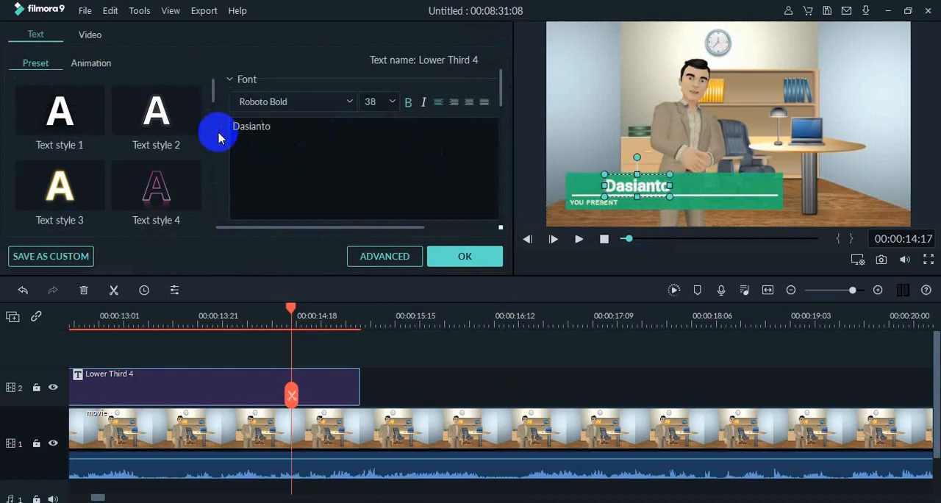
text(, S.P)
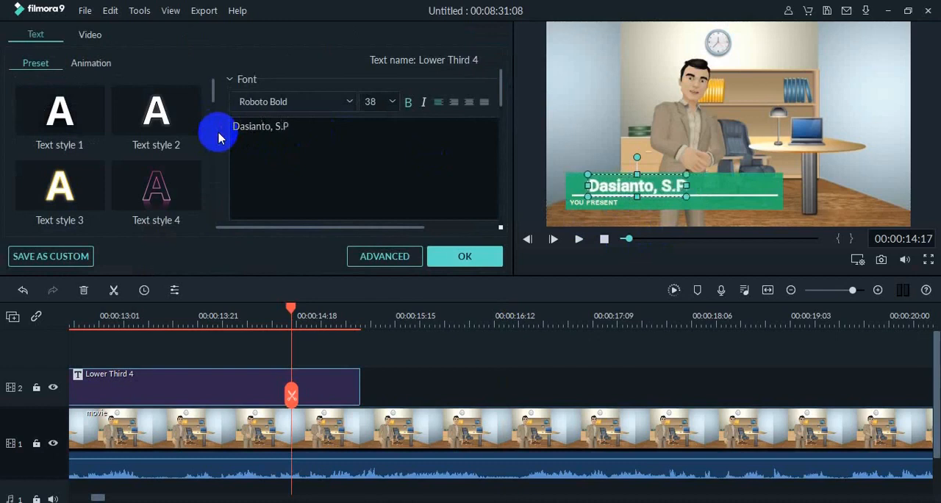
text(d)
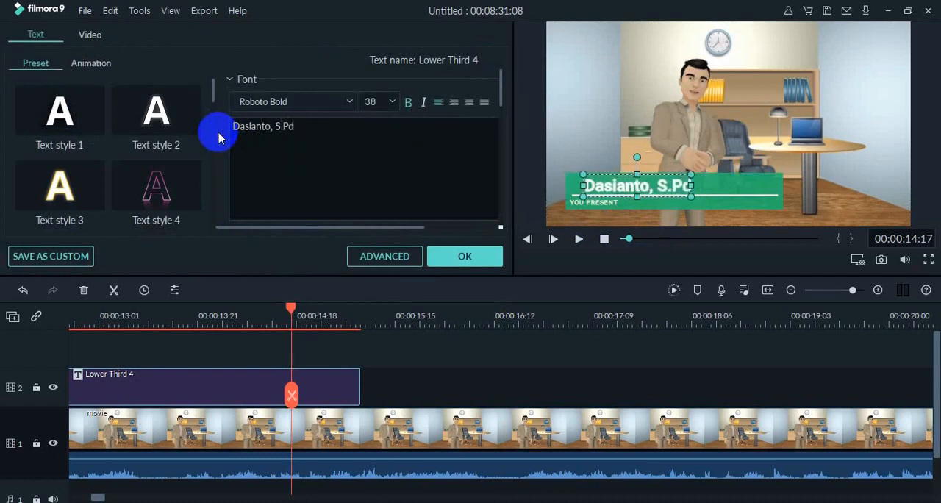
click(609, 209)
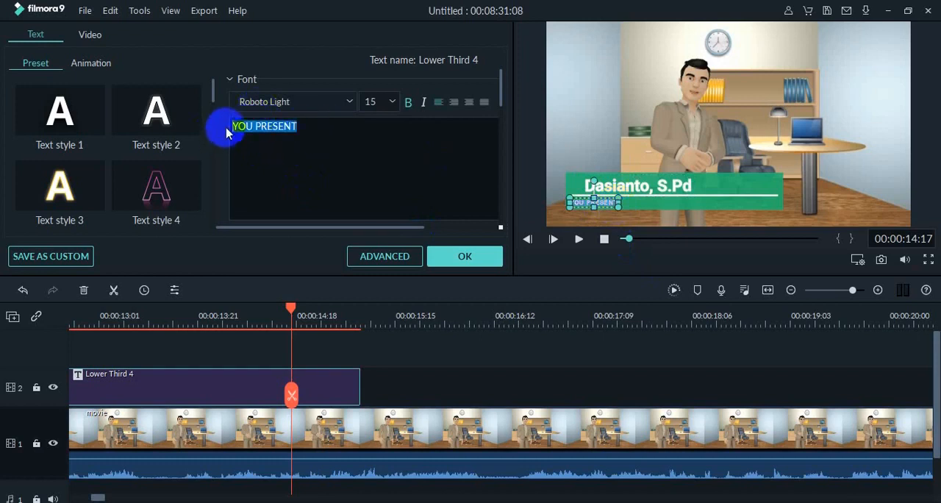
text(Guru Kimia SMA BSS Malang)
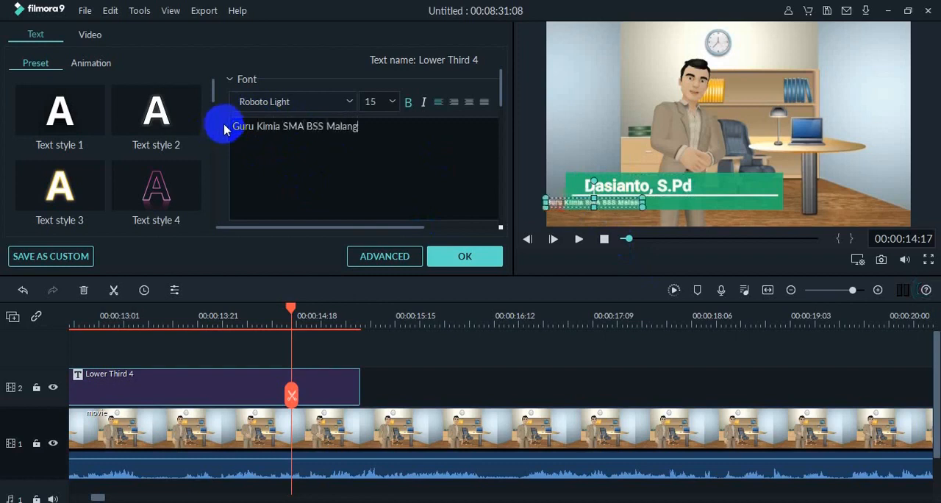
- Shorten Lower Third 4 to end about midway between 00:00:13:21 and 00:00:14:18, then replay it and pause at 00:00:17:16
click(578, 243)
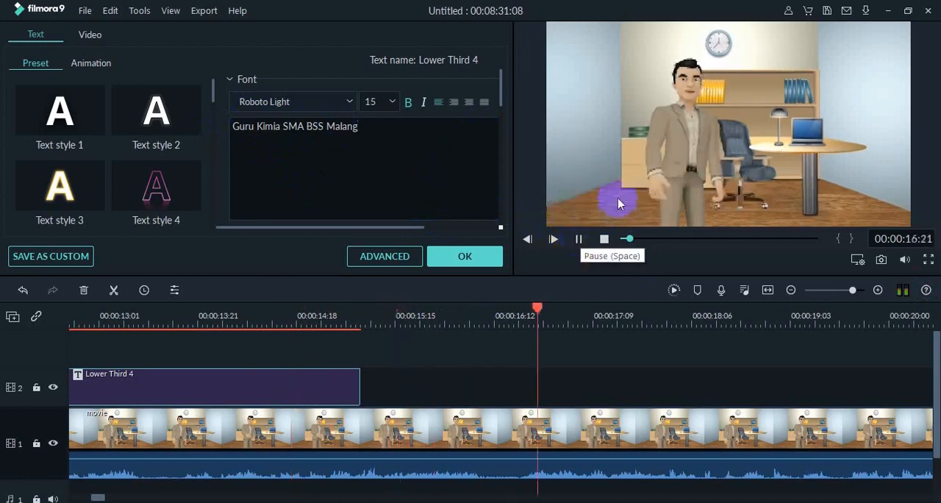
key(space)
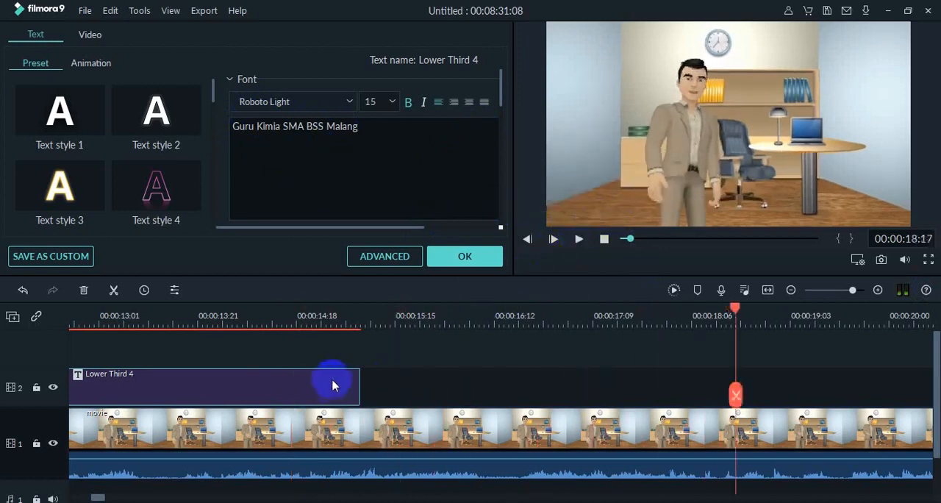
drag(360, 381, 268, 379)
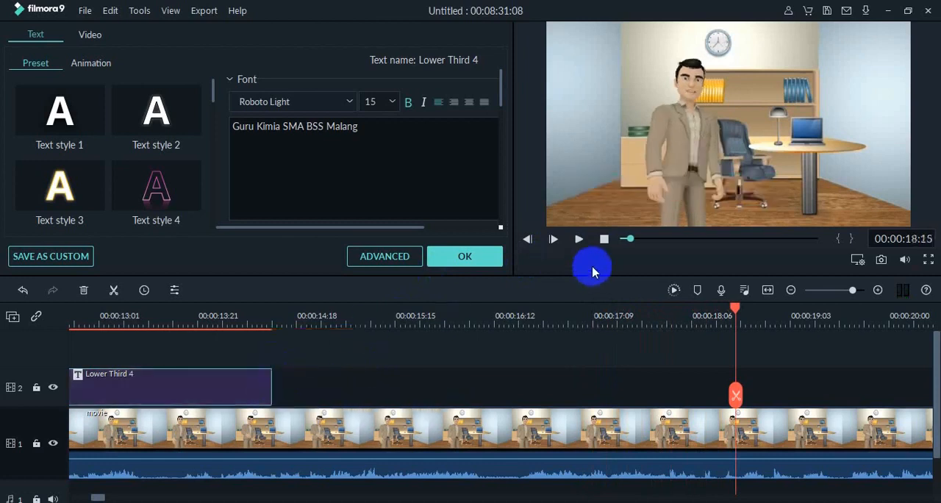
drag(736, 312, 599, 452)
click(578, 239)
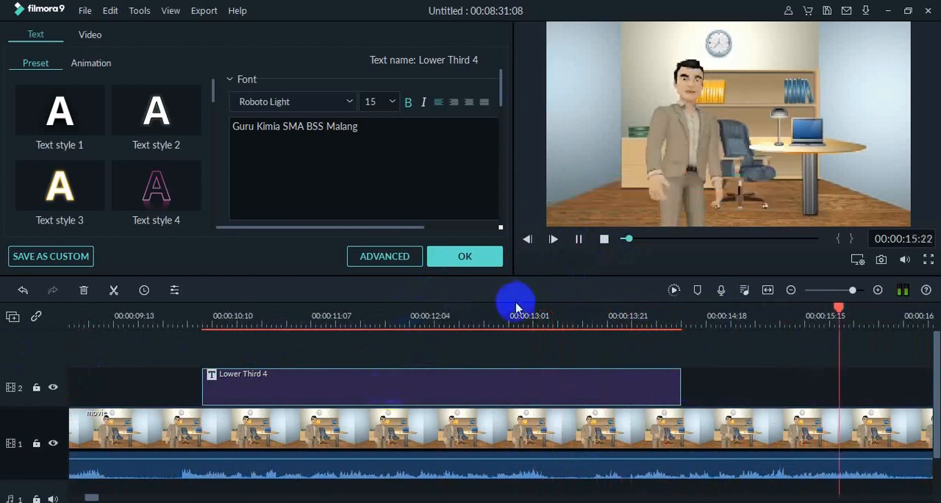
click(580, 240)
click(594, 388)
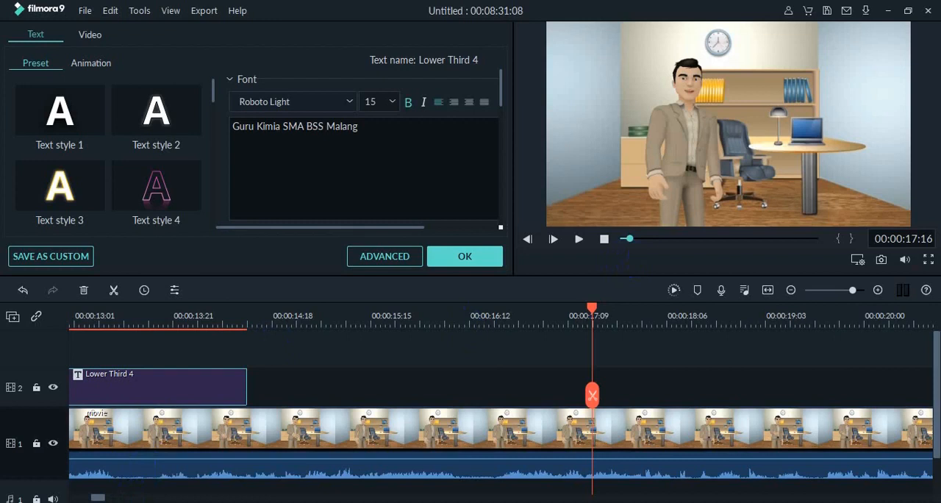
- Move the Lower Third 4 title slightly earlier to start at 00:00:10:04, then play through it and pause at 00:00:20:12
scroll(99, 495, left, 10)
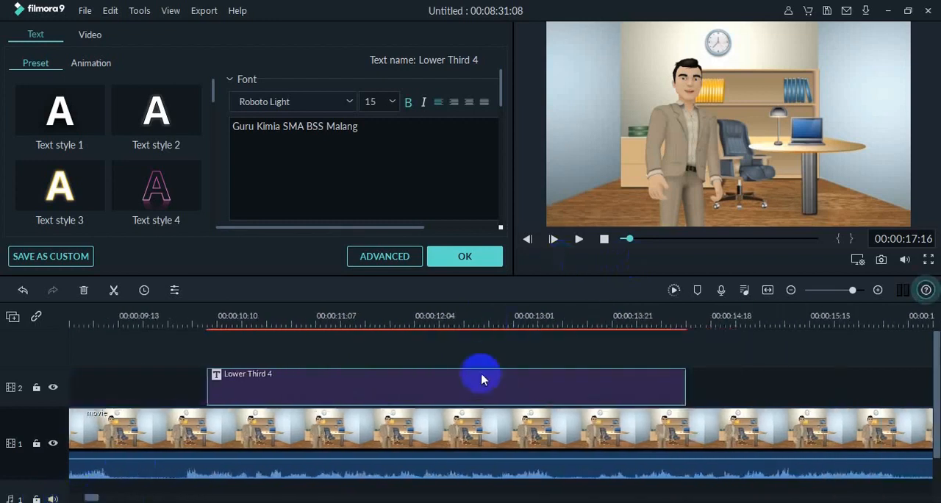
click(483, 376)
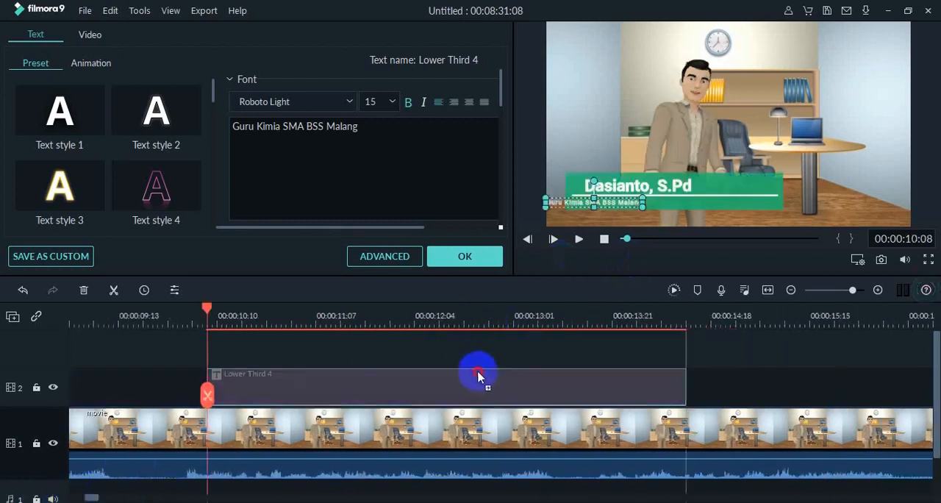
drag(471, 376, 458, 375)
drag(211, 314, 157, 307)
click(580, 242)
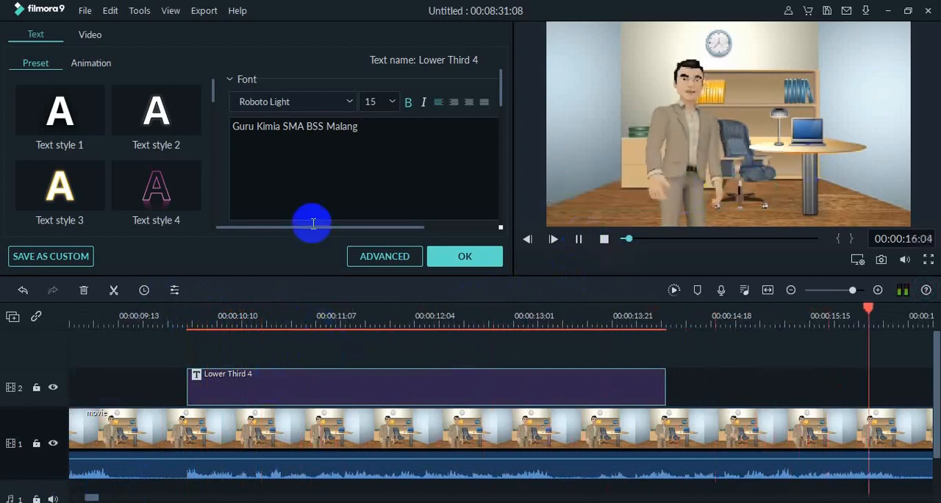
double_click(358, 131)
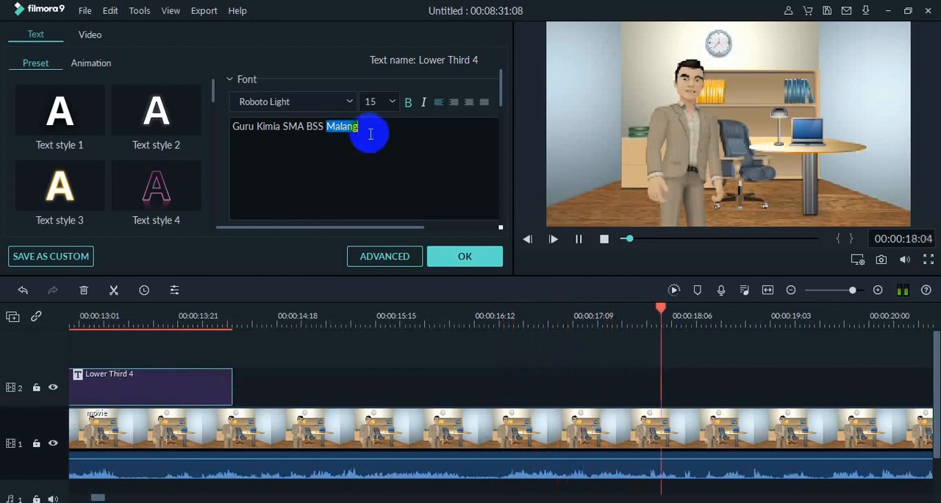
click(576, 241)
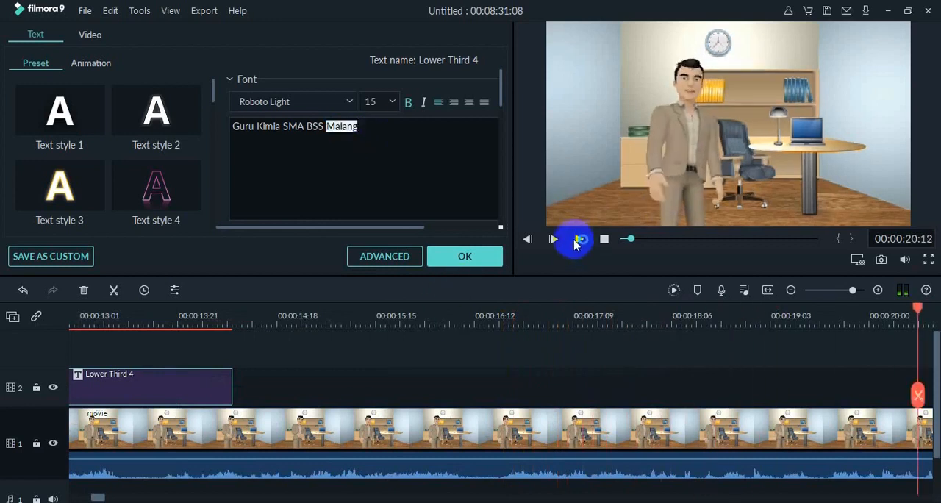
- Move the "Guru Kimia SMA BSS Malang" line inside the green band, left-aligned beneath the presenter's name
click(138, 380)
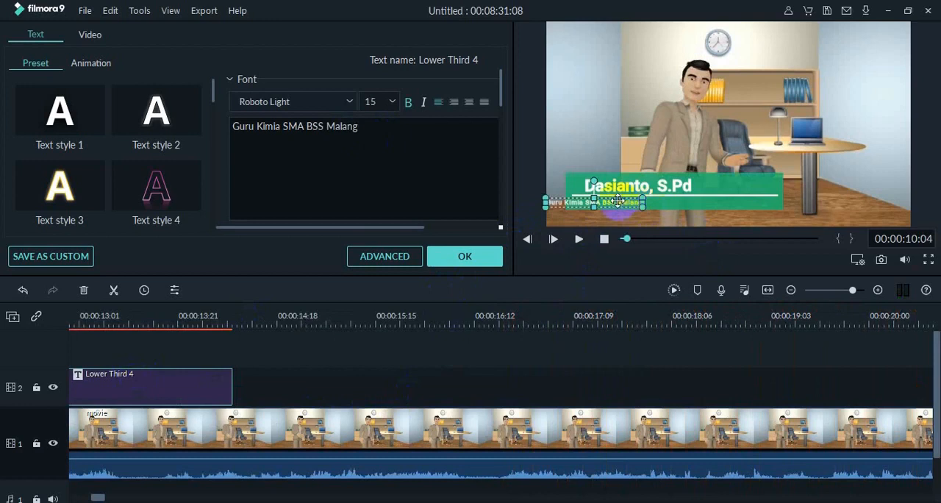
drag(617, 201, 653, 199)
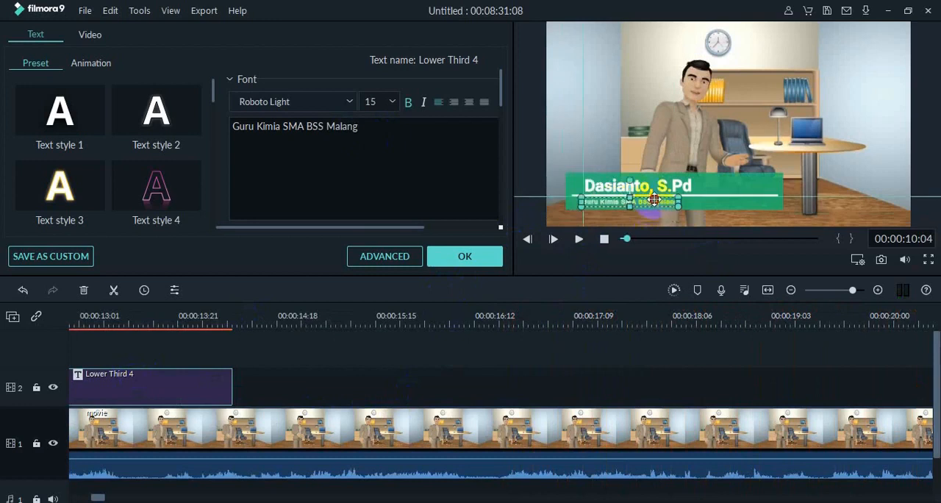
click(713, 190)
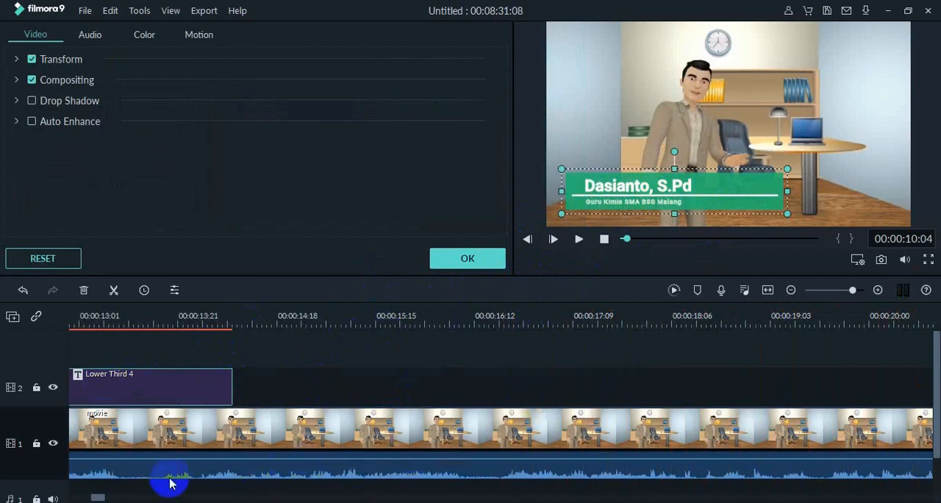
- Play the Lower Third 4 title from 00:00:10:04, sample the reaction footage around 00:00:35:15, and return to the beginning
drag(100, 498, 92, 497)
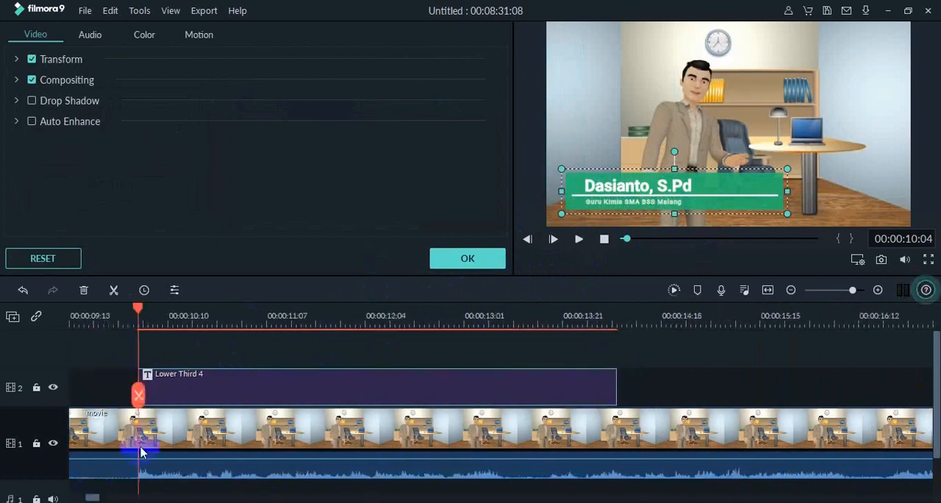
click(579, 239)
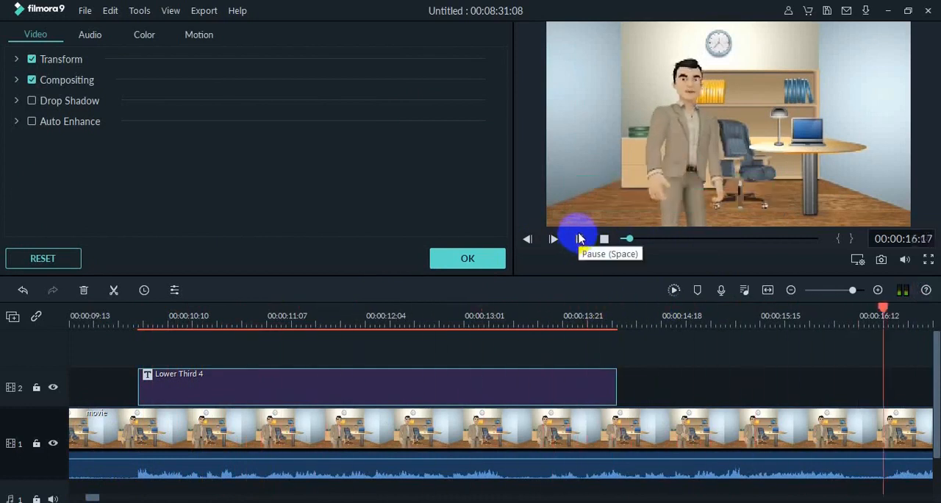
click(603, 240)
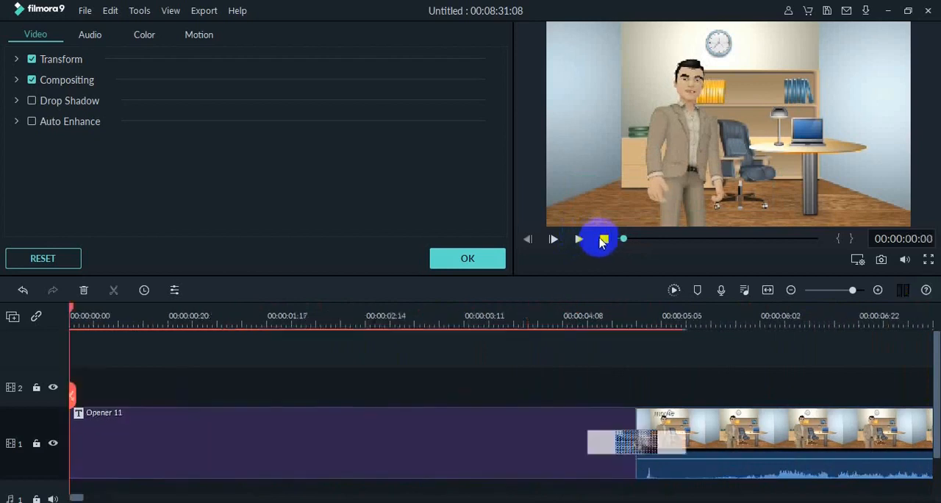
mouse_move(619, 249)
mouse_down()
mouse_move(651, 240)
mouse_move(624, 237)
mouse_move(635, 242)
mouse_up()
click(579, 239)
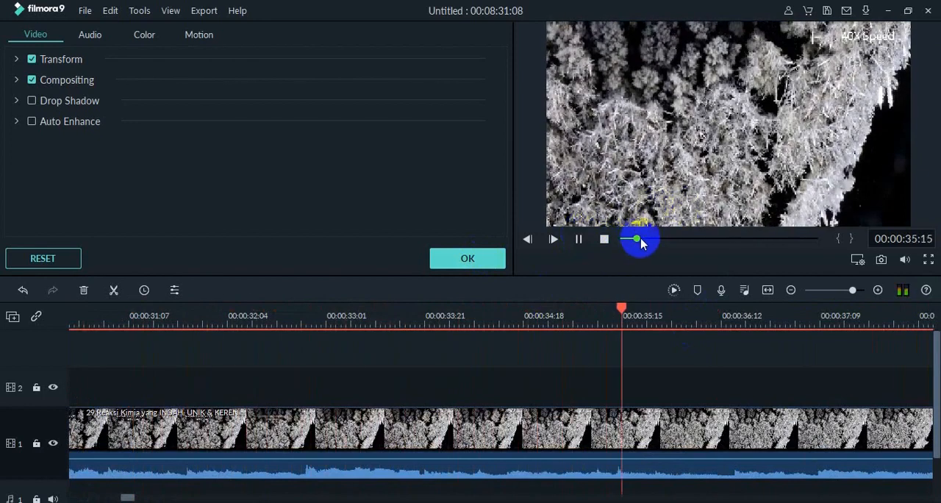
click(616, 238)
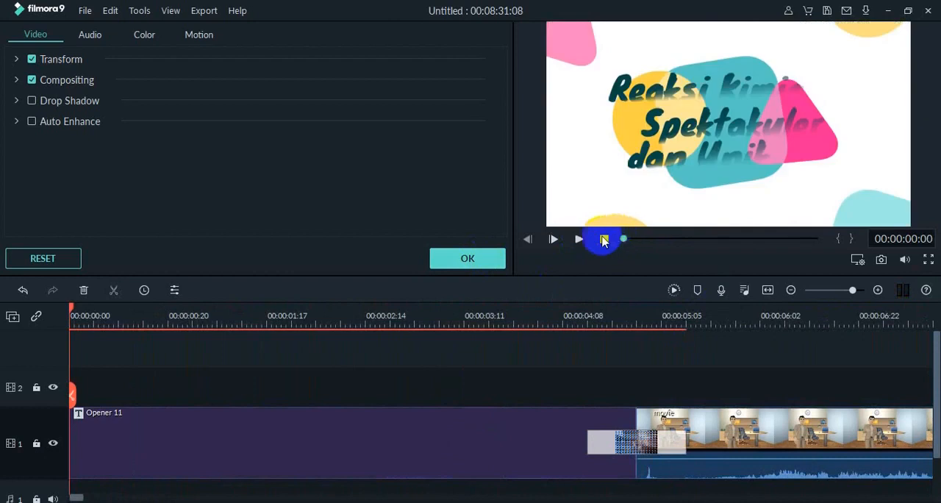
- Play the opening title into the movie clip, close the title settings, pause at 00:00:08:04 and return to the beginning
click(578, 239)
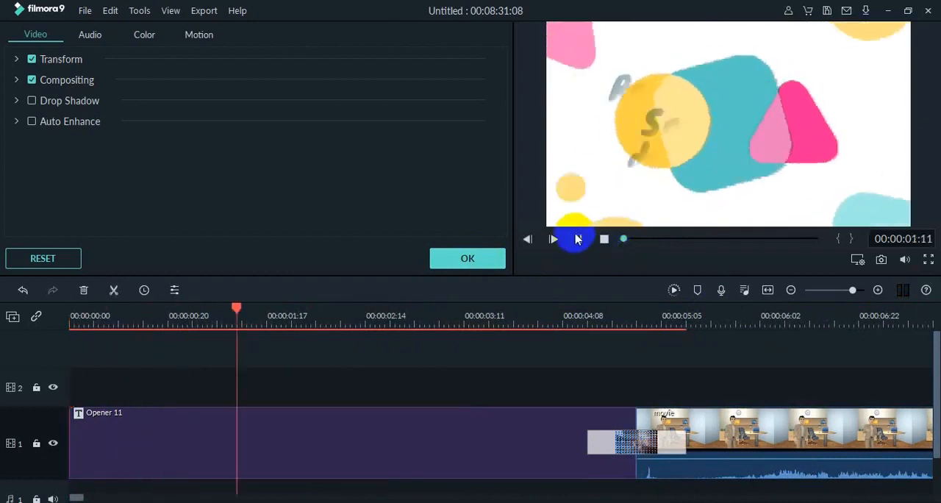
drag(932, 361, 935, 389)
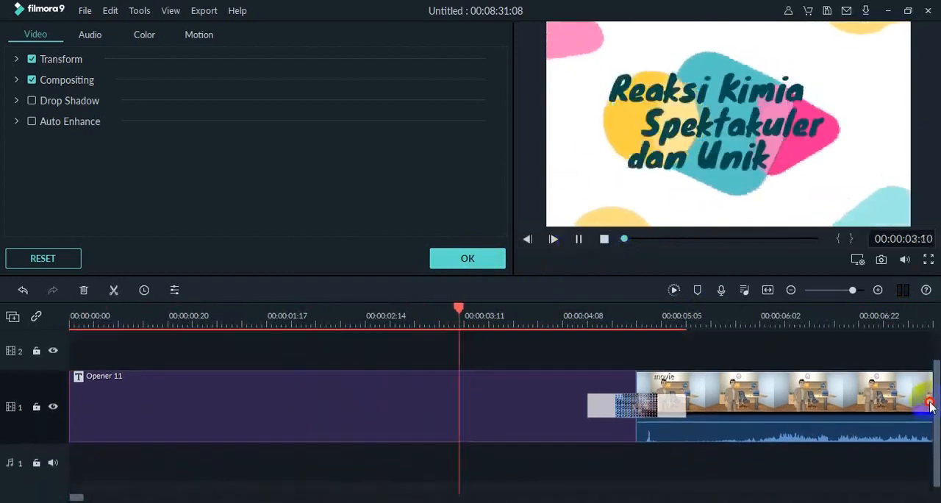
click(500, 264)
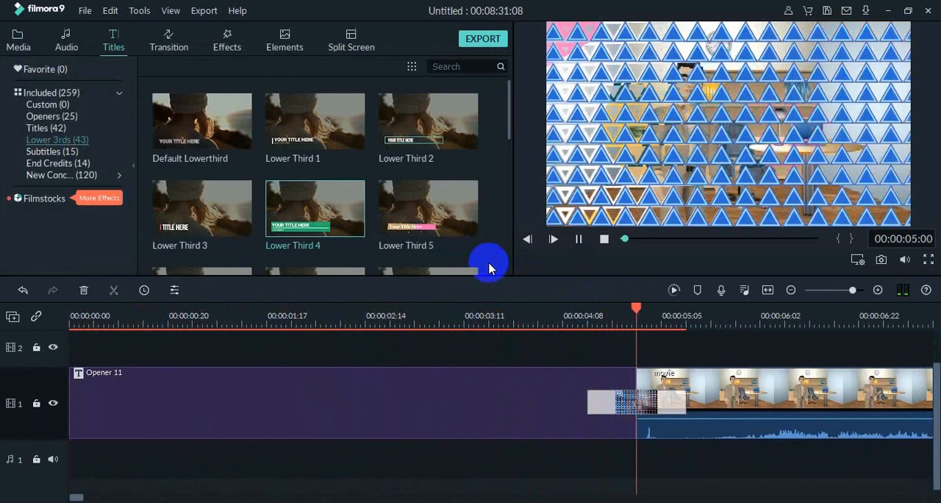
click(577, 239)
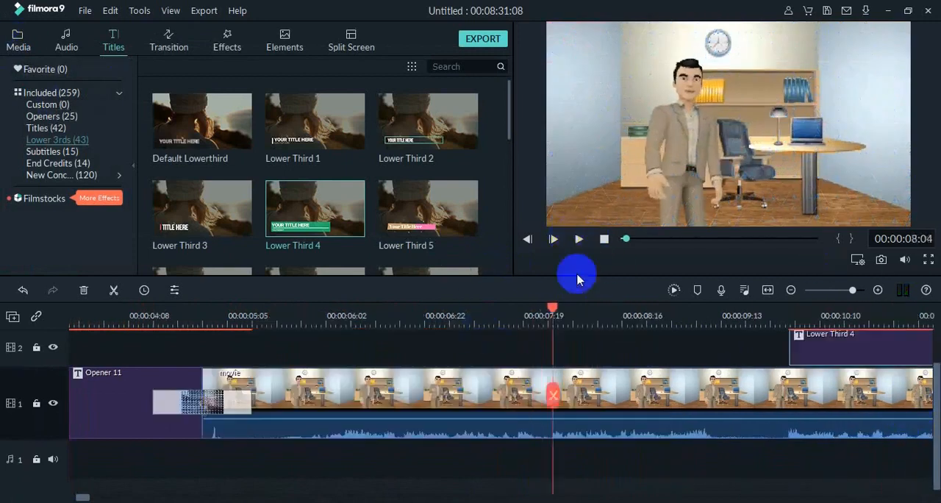
drag(627, 240, 622, 239)
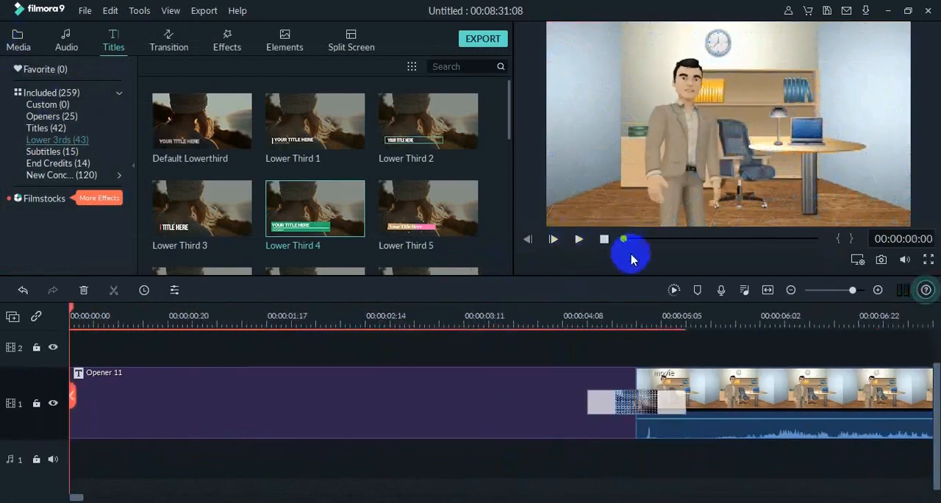
- Add the music file 19. oon myung (Instrumental) to audio track 1, starting at the beginning of the video
click(17, 39)
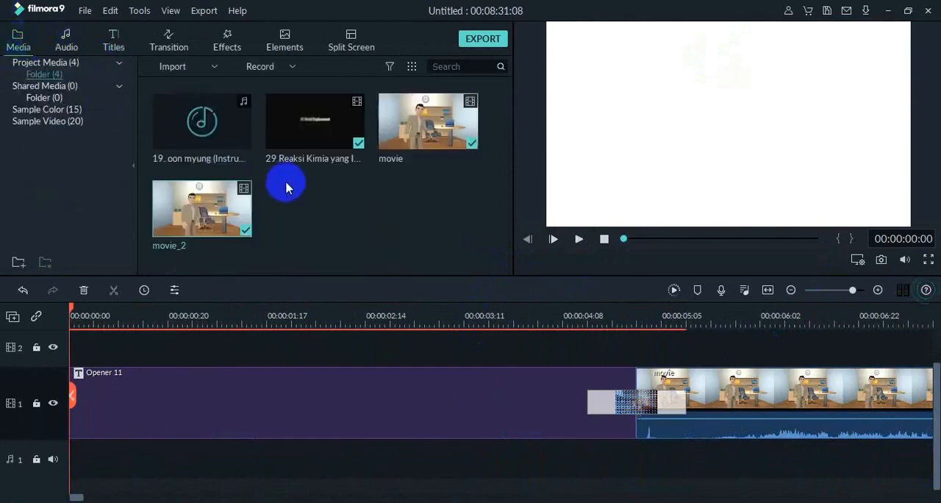
drag(226, 133, 114, 436)
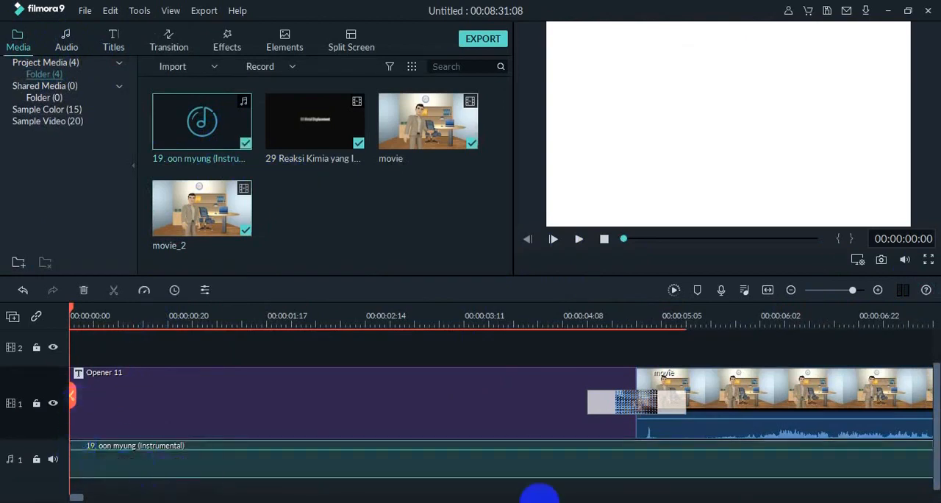
drag(69, 497, 3, 485)
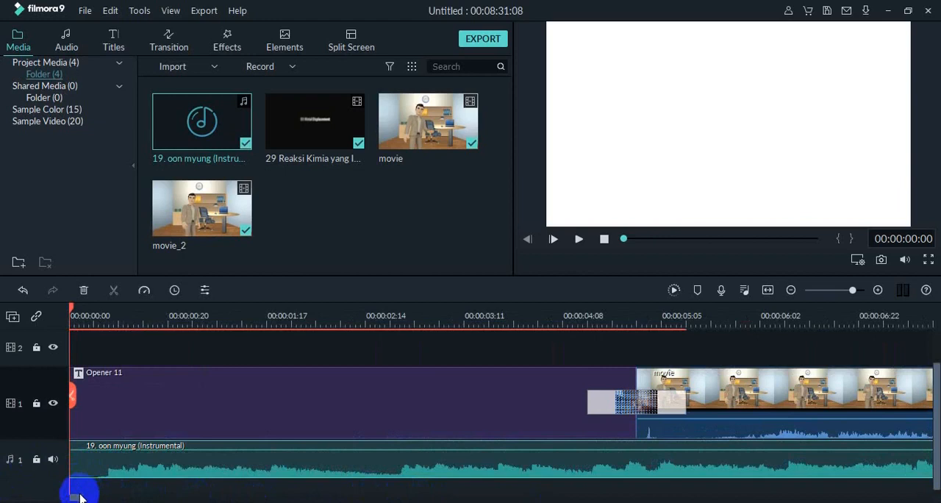
drag(79, 498, 107, 498)
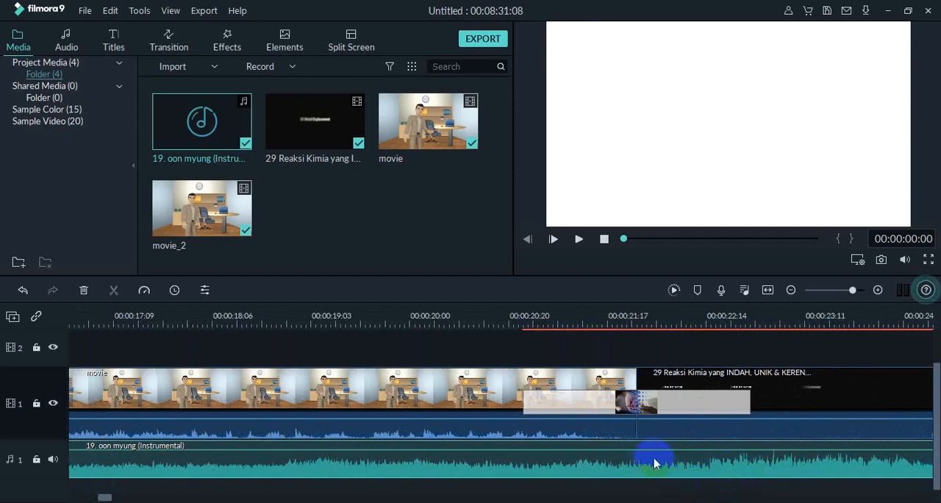
- Split the background music at 00:00:22:08 and delete the part after the cut
click(587, 244)
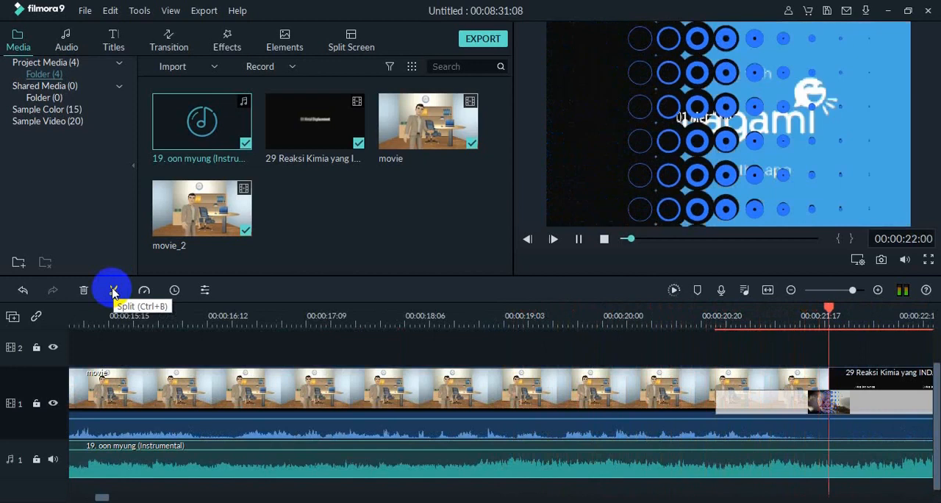
click(114, 290)
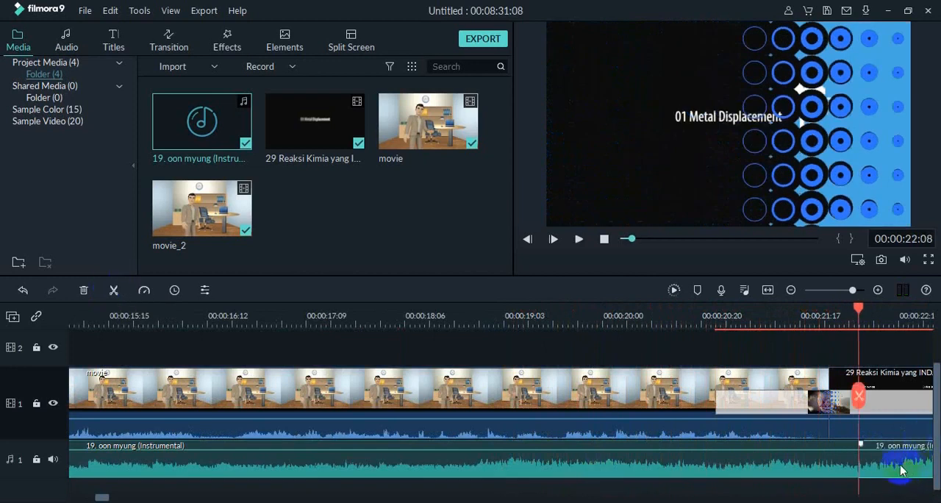
key(Delete)
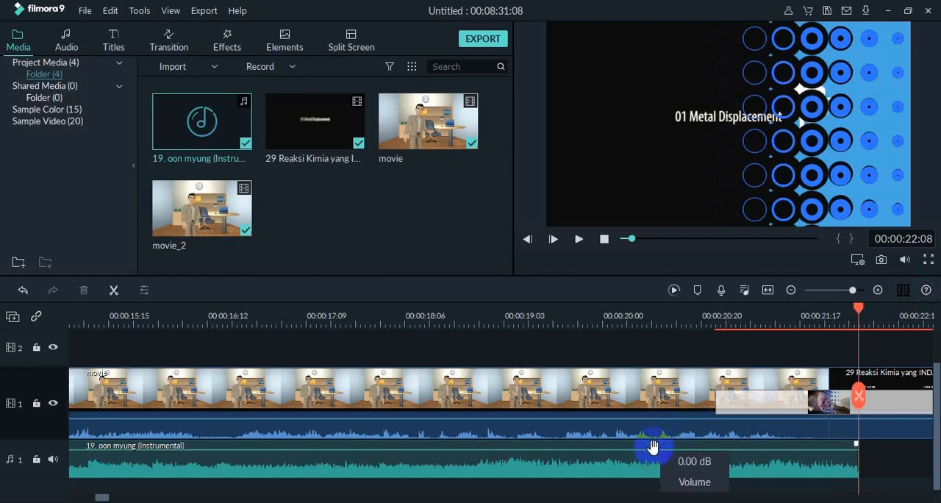
- Lower the background music to about -21 dB, play the video from the beginning and pause in the reaction footage at 00:00:35:04
drag(653, 448, 654, 474)
drag(856, 309, 99, 290)
click(579, 239)
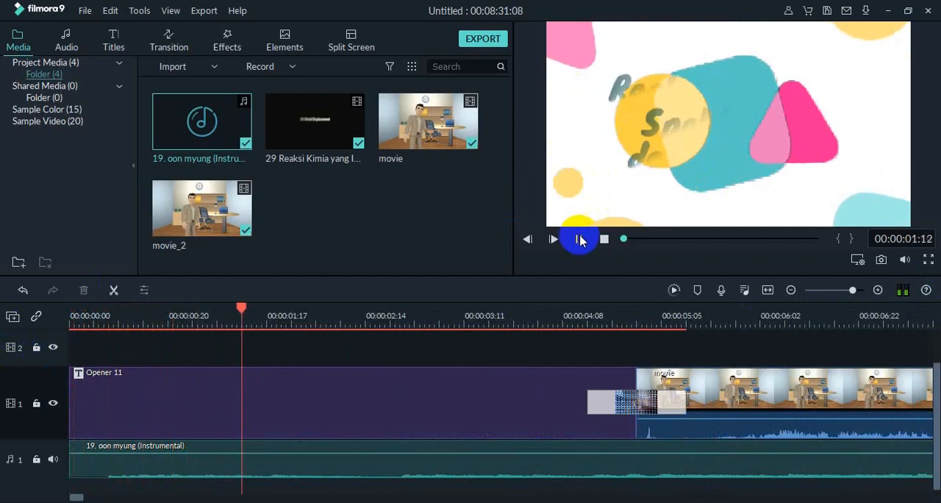
mouse_move(702, 455)
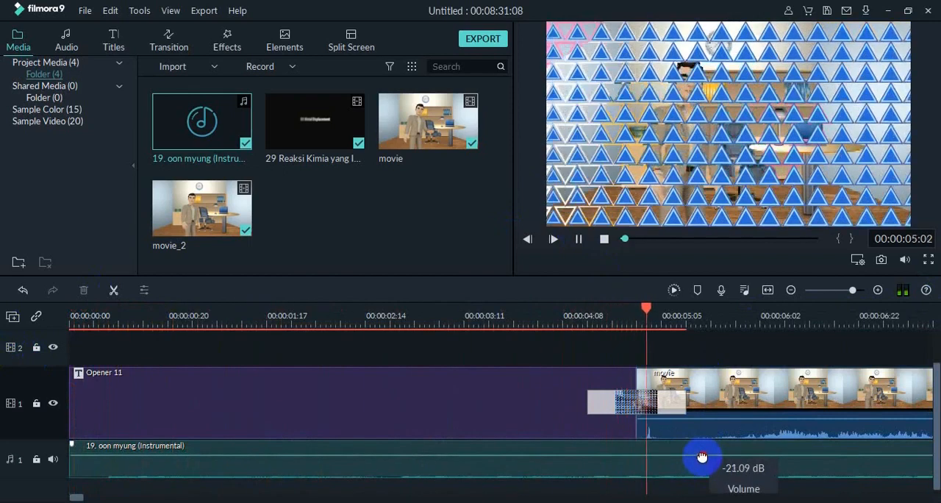
drag(702, 455, 702, 458)
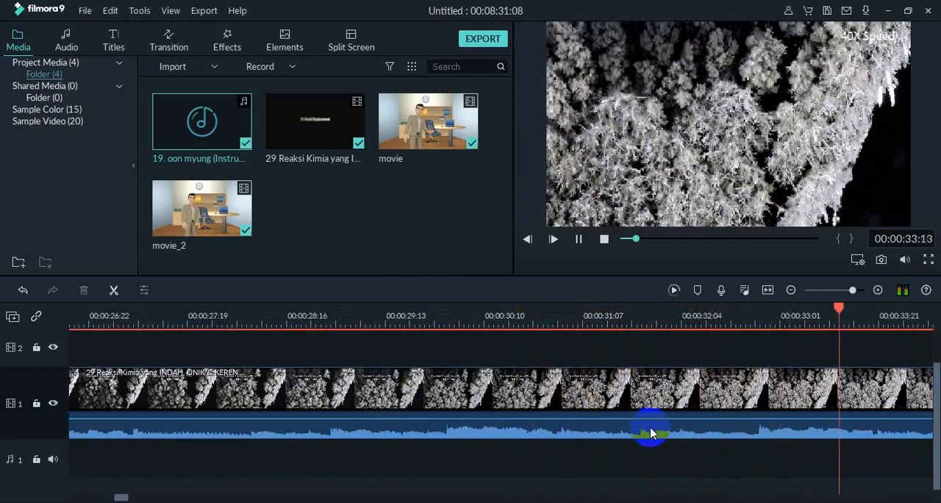
click(578, 239)
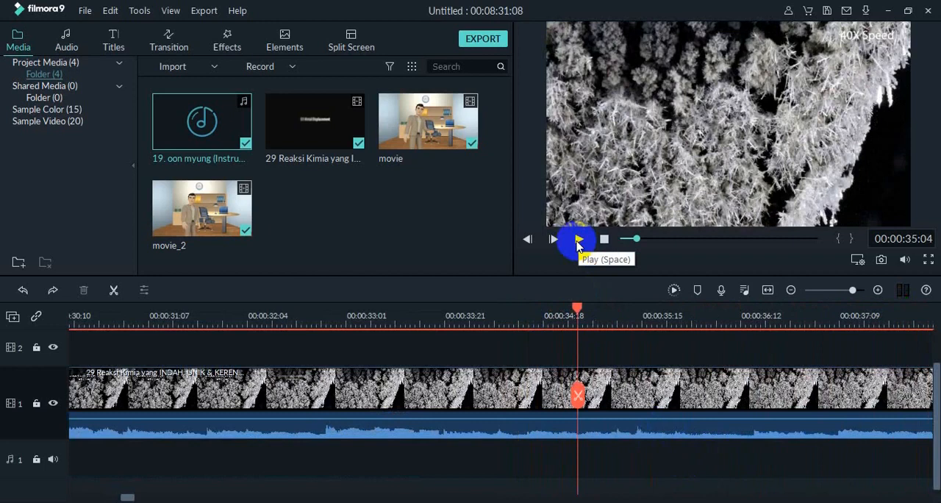
- Undo the music clip's volume changes, deletion and split so it is one uncut clip again
key(ctrl+z)
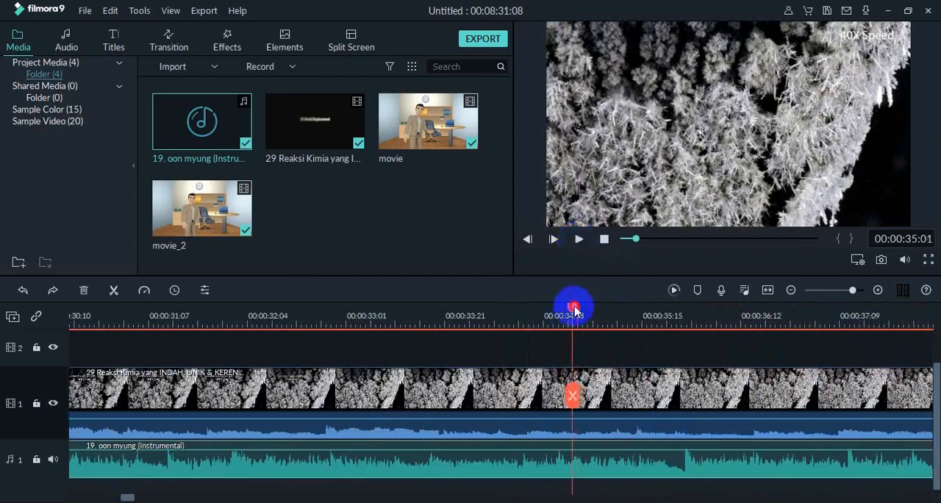
drag(574, 310, 256, 307)
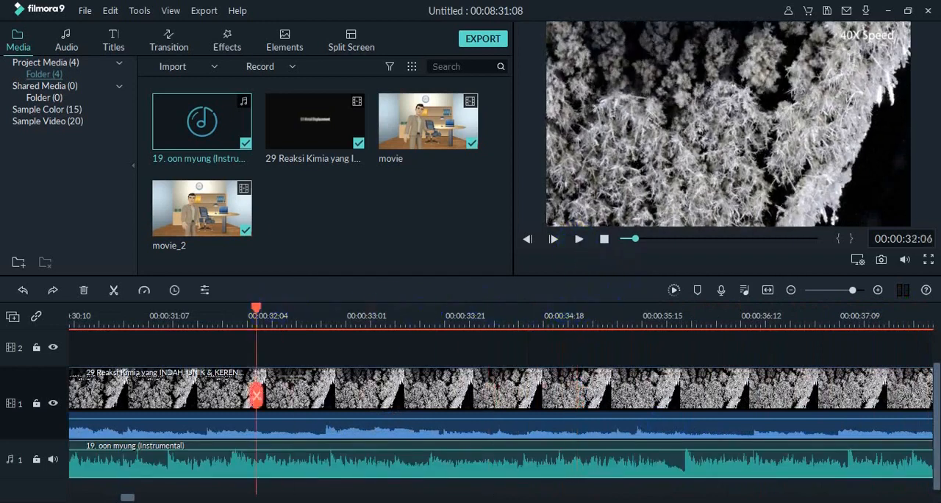
click(710, 491)
click(2, 488)
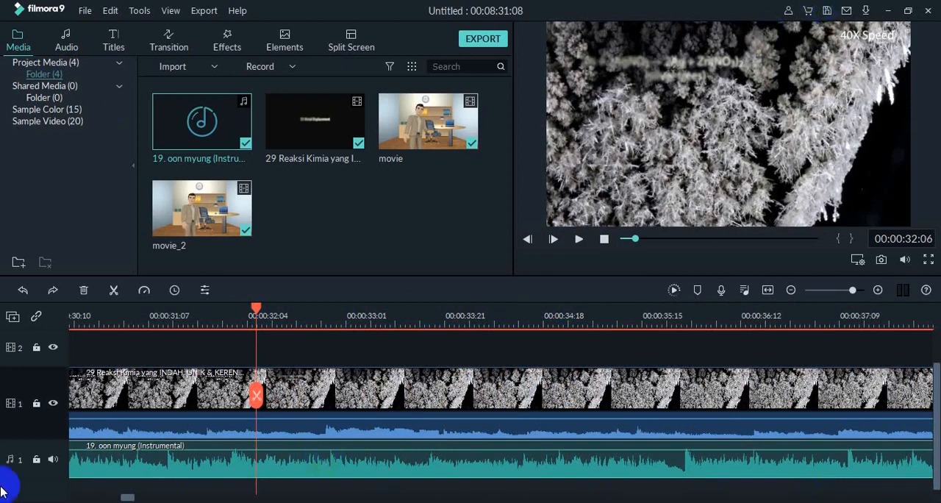
drag(126, 498, 114, 482)
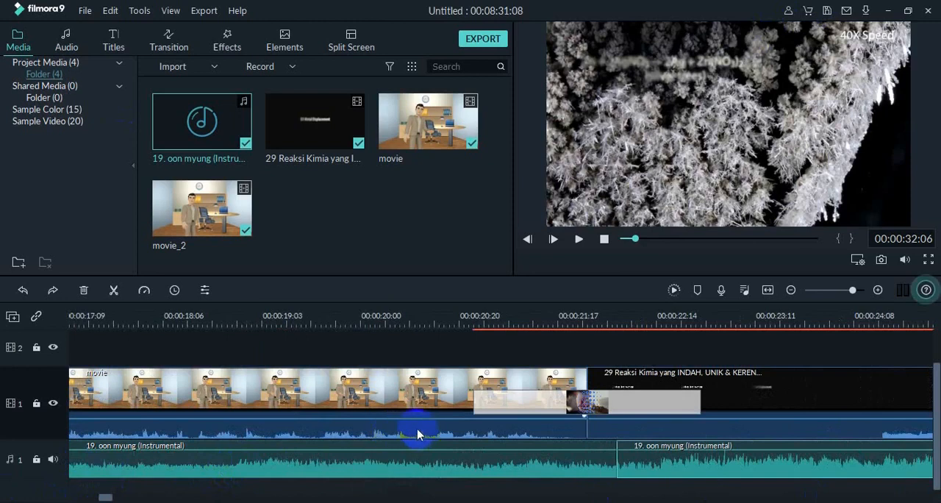
key(ctrl+z)
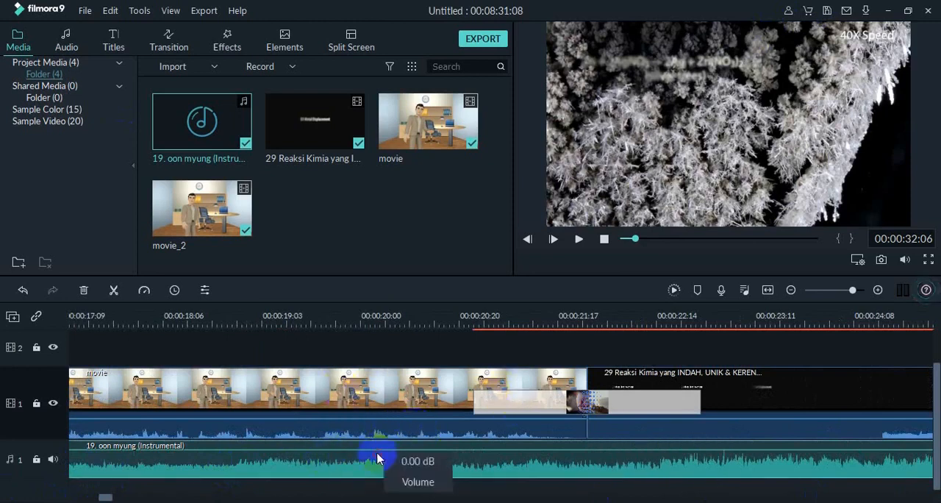
- Play from the beginning, split the background music near 00:00:23:15 and 00:00:25:10, and delete everything after the second cut
double_click(376, 457)
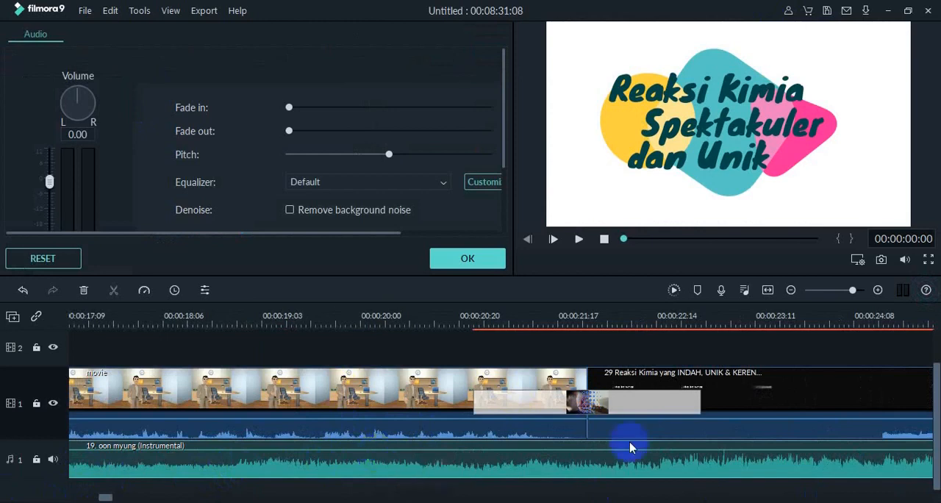
click(579, 240)
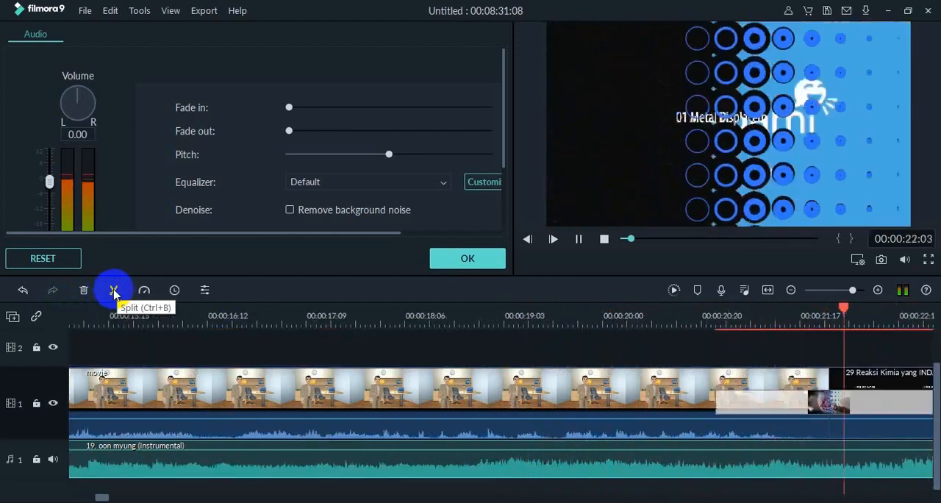
click(114, 293)
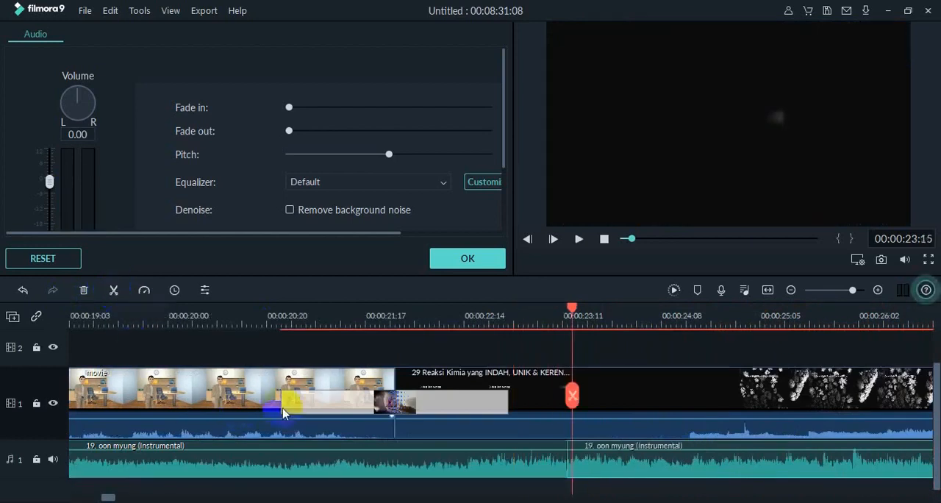
click(578, 239)
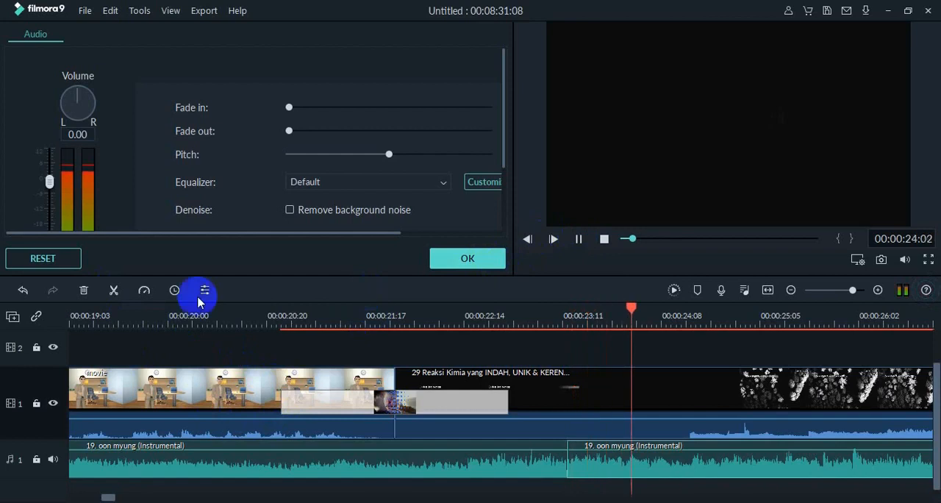
click(114, 291)
click(610, 477)
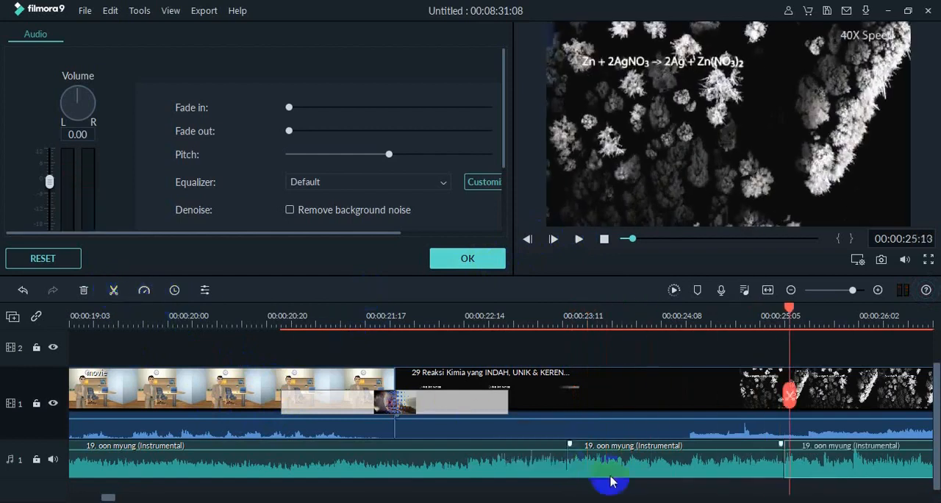
key(Delete)
click(808, 458)
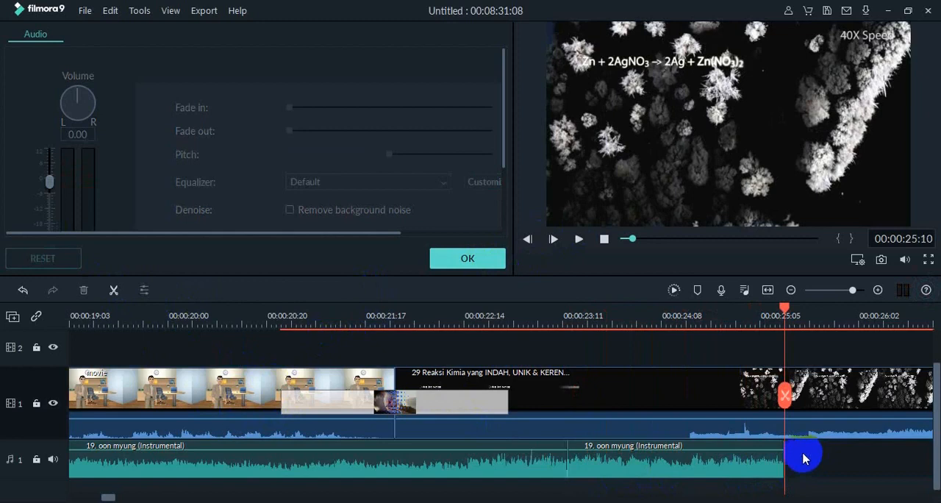
- Lower the volume of both remaining background music segments so they play softly under the presenter's voice
click(733, 476)
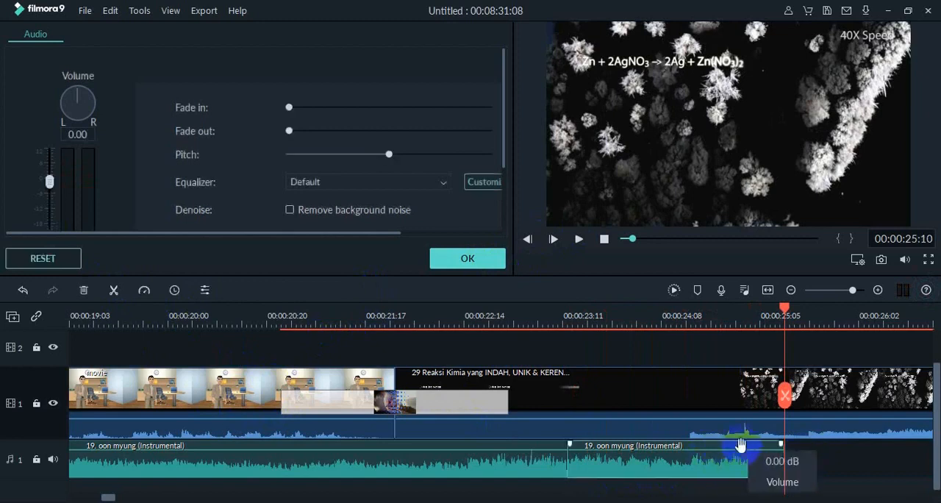
drag(739, 451, 536, 502)
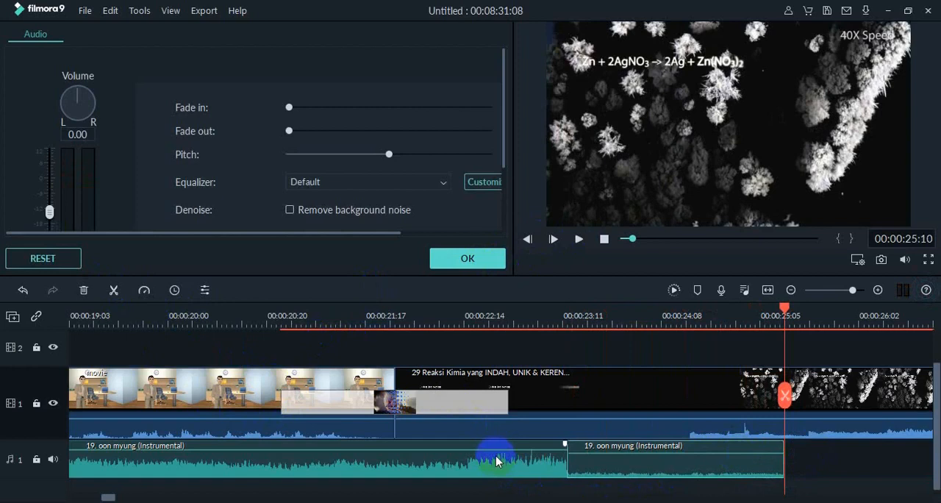
drag(494, 450, 495, 459)
- Play the video from the beginning to check the music level, and close the audio settings
drag(634, 239, 621, 242)
click(580, 240)
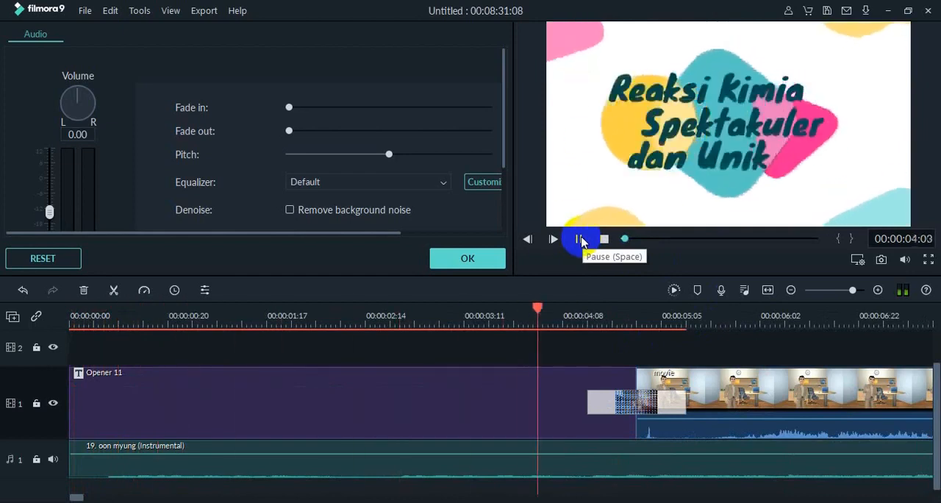
click(478, 260)
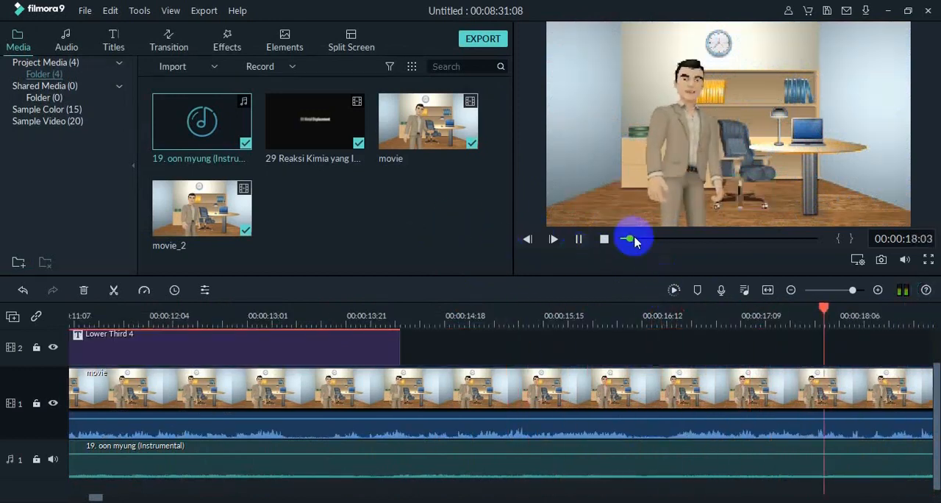
- Play the ending through to 00:08:31:08 and add 19. oon myung (Instrumental) to audio track 1, starting beneath the Credit 2 title
drag(632, 238, 814, 244)
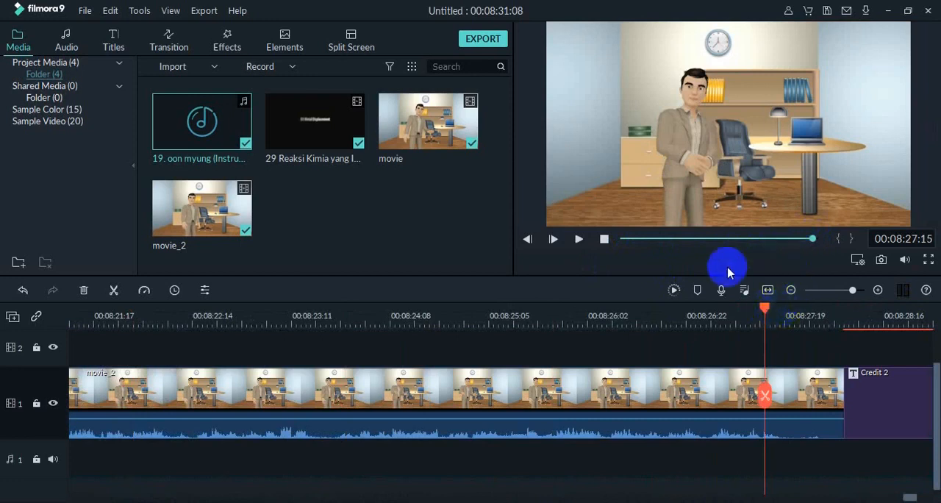
click(578, 240)
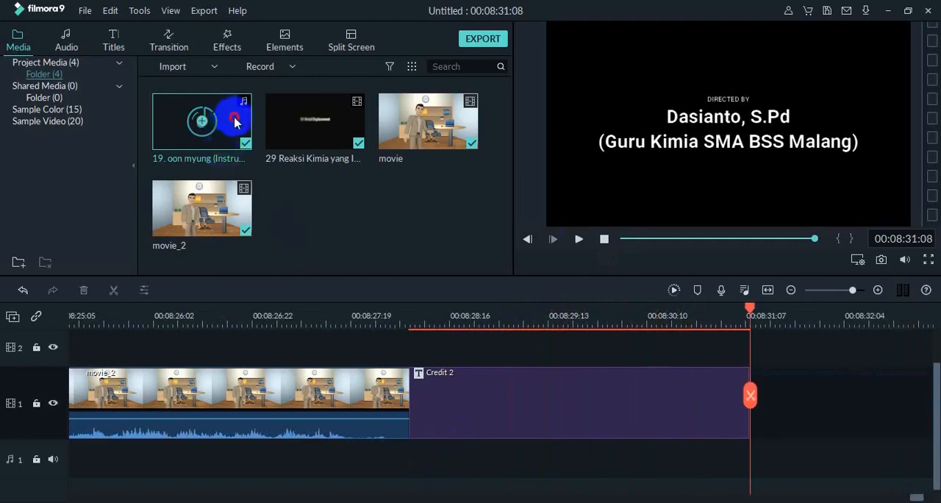
drag(220, 110, 423, 407)
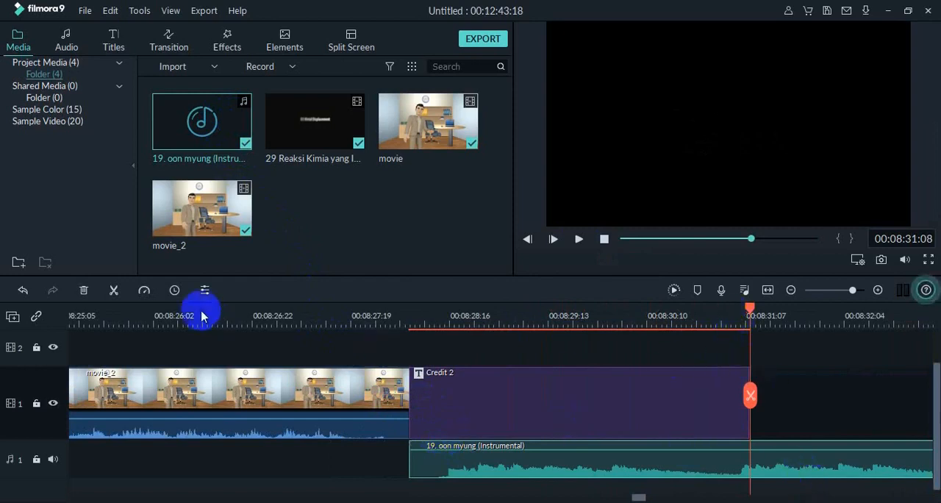
- Split the closing music at 00:08:31:08, where Credit 2 ends, and delete the excess part
click(113, 291)
click(840, 458)
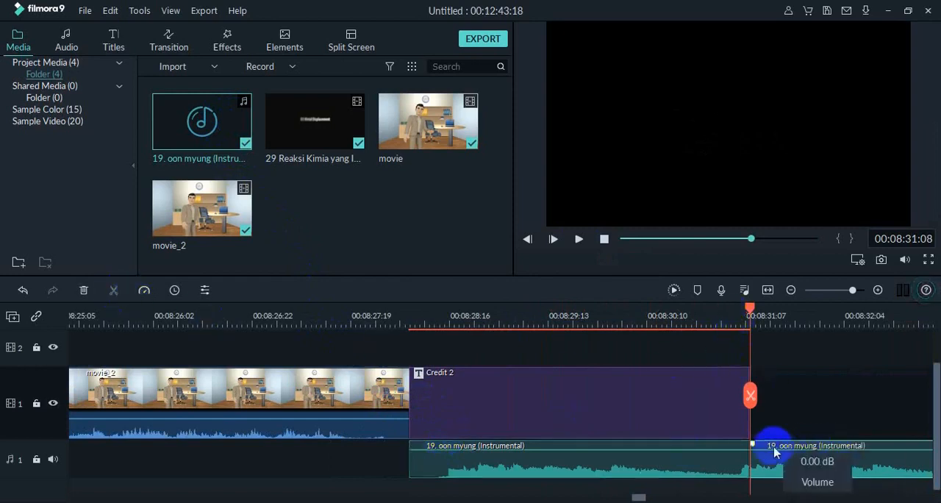
click(790, 471)
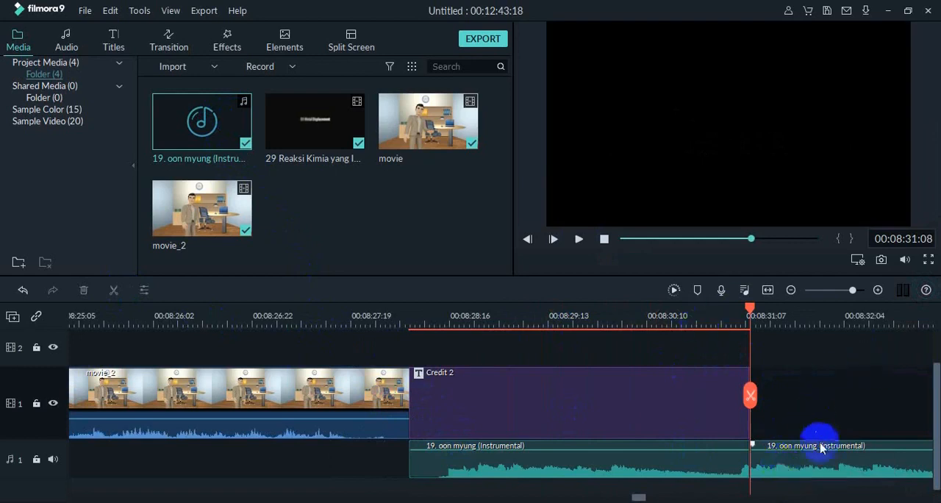
drag(820, 448, 812, 450)
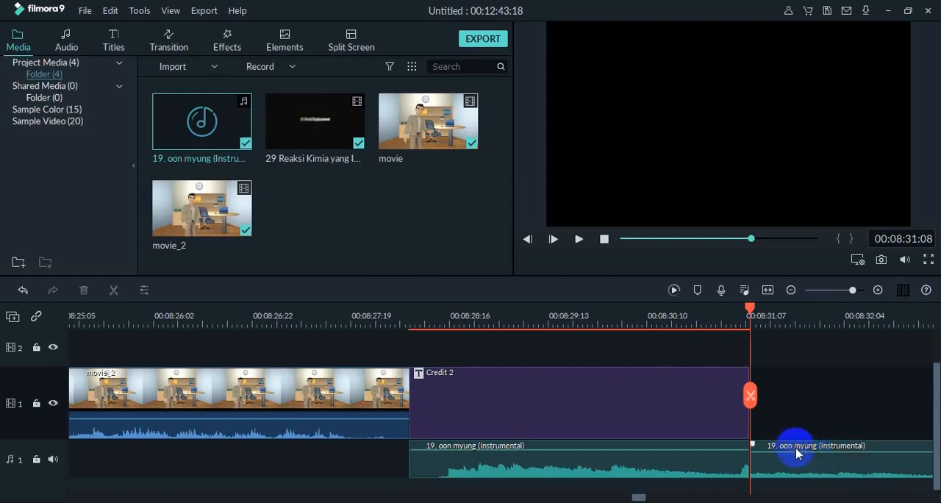
click(796, 445)
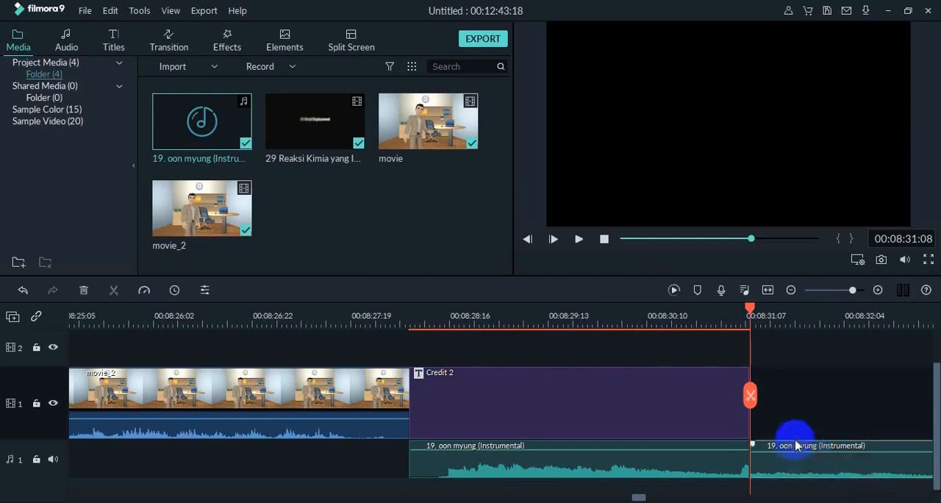
key(Delete)
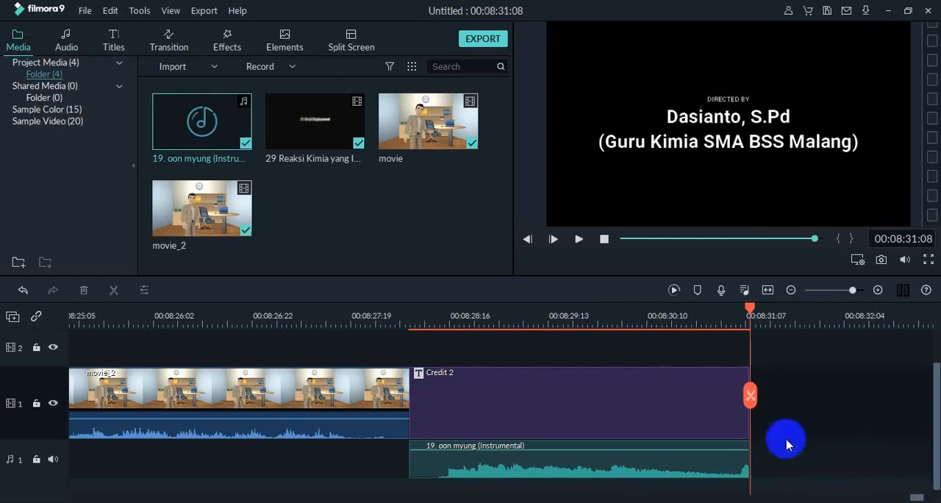
- Play the credits from just before Credit 2 and slightly raise the closing music's volume
drag(748, 308, 385, 347)
click(578, 248)
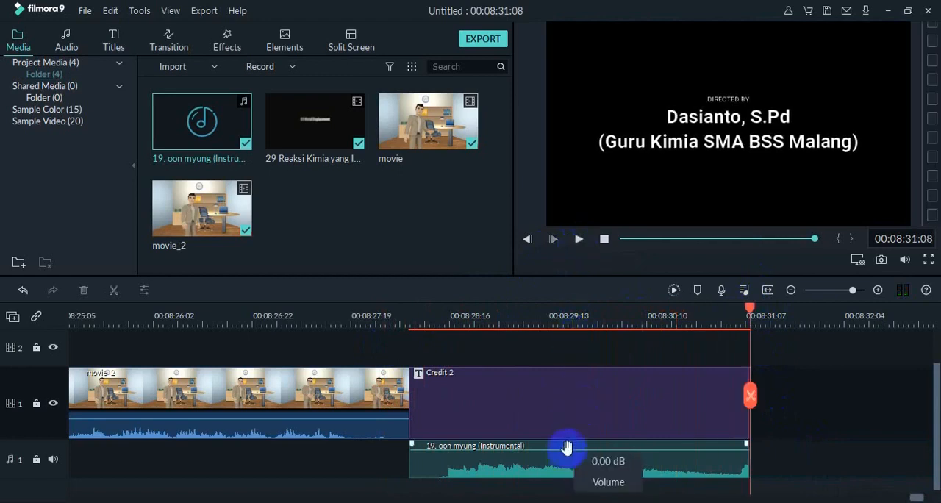
drag(566, 449, 550, 449)
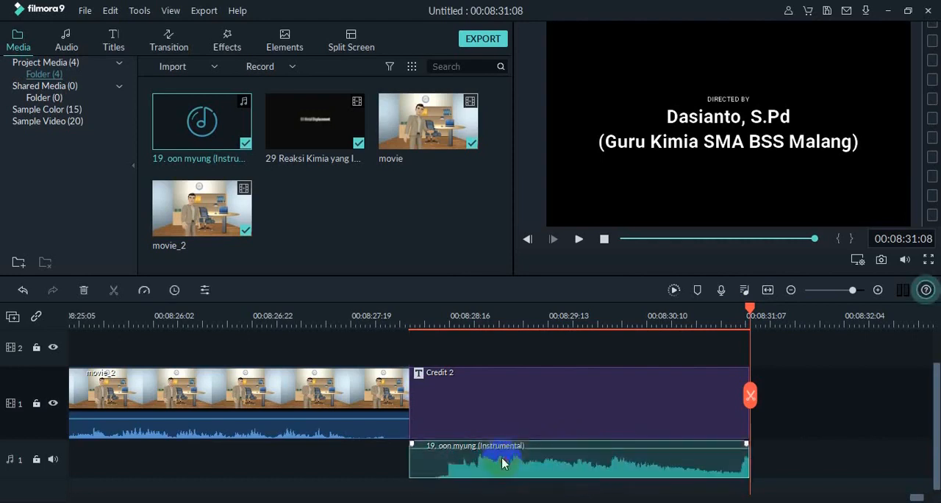
click(787, 420)
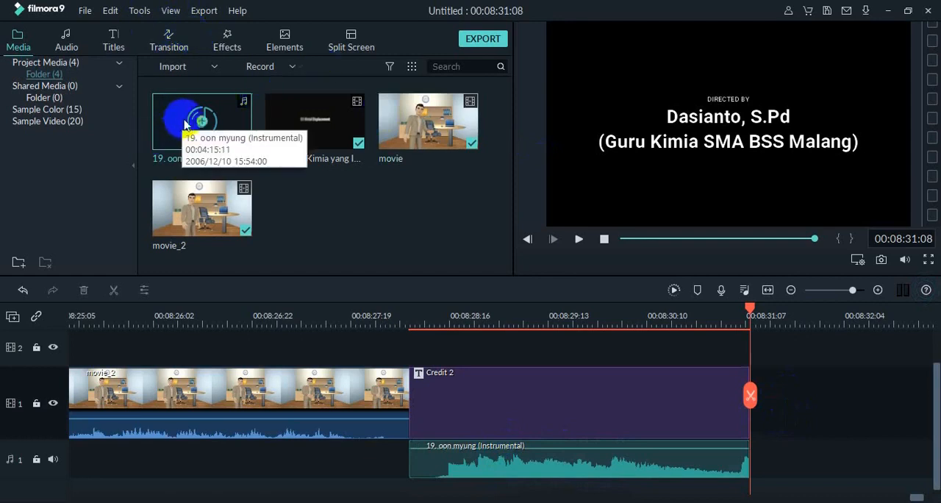
- Open the export settings for the finished video
click(483, 44)
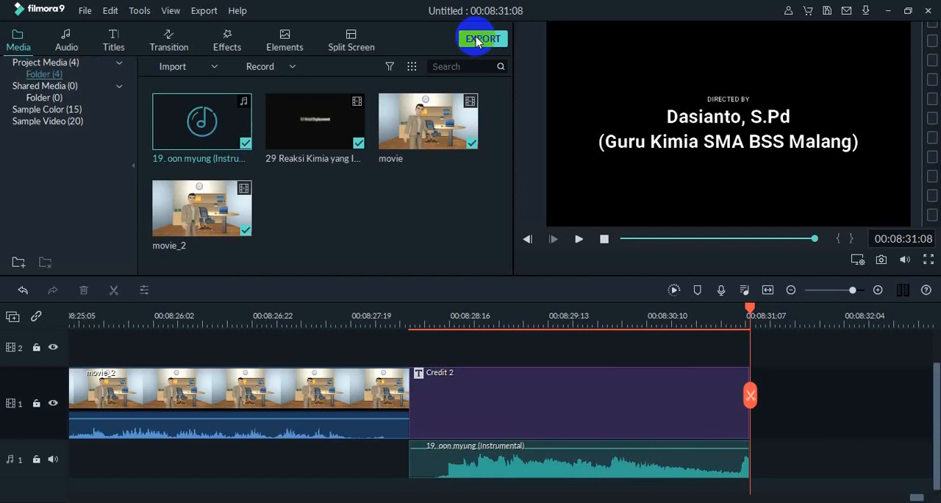
click(476, 39)
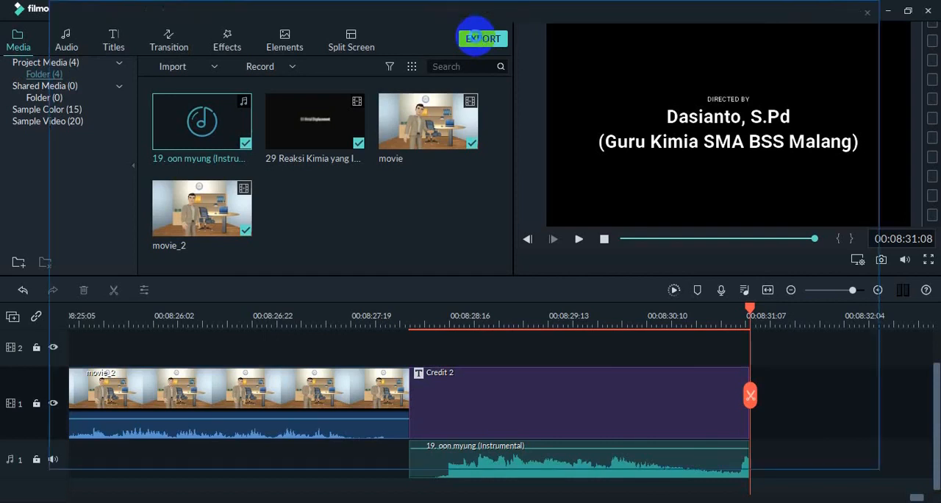